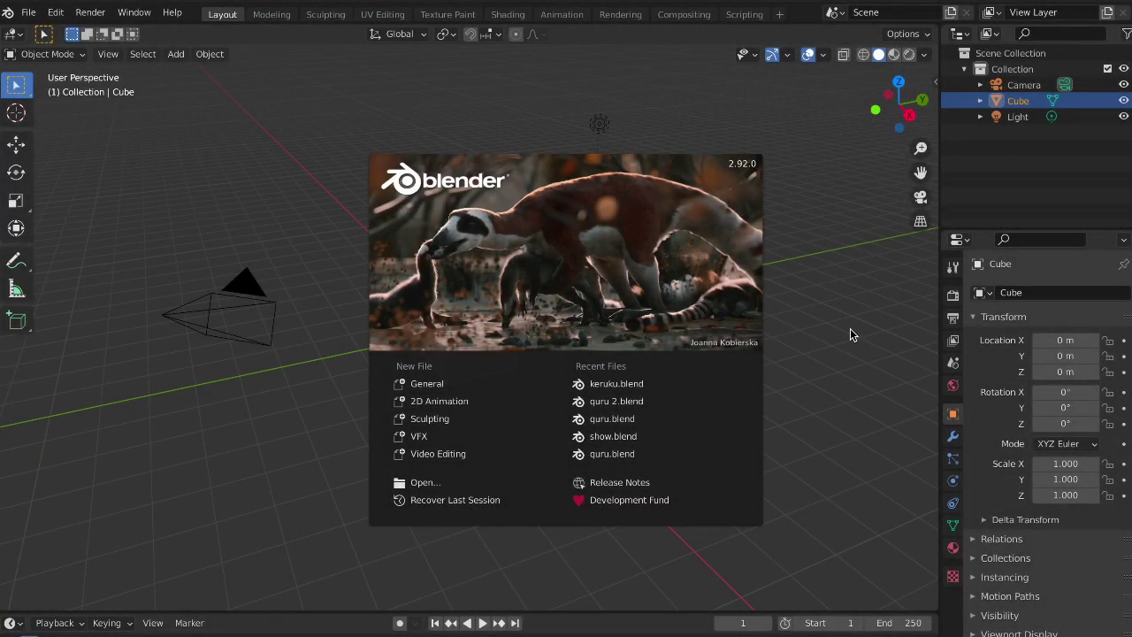
Close the splash screen and bring up the default cube's context menu
left_click(849, 329)
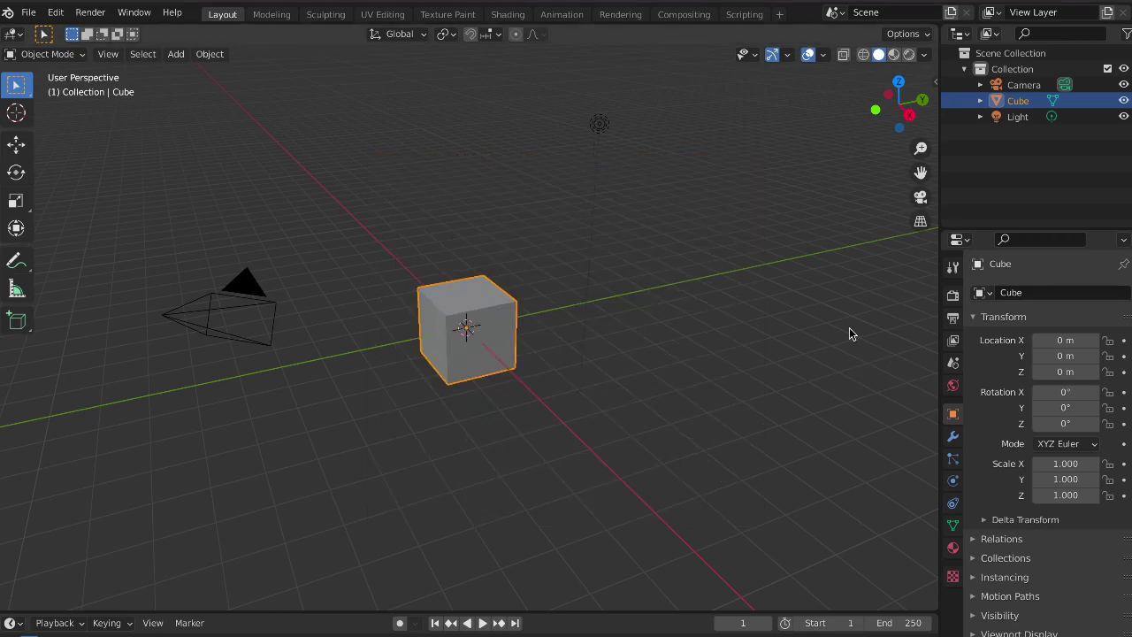
right_click(494, 314)
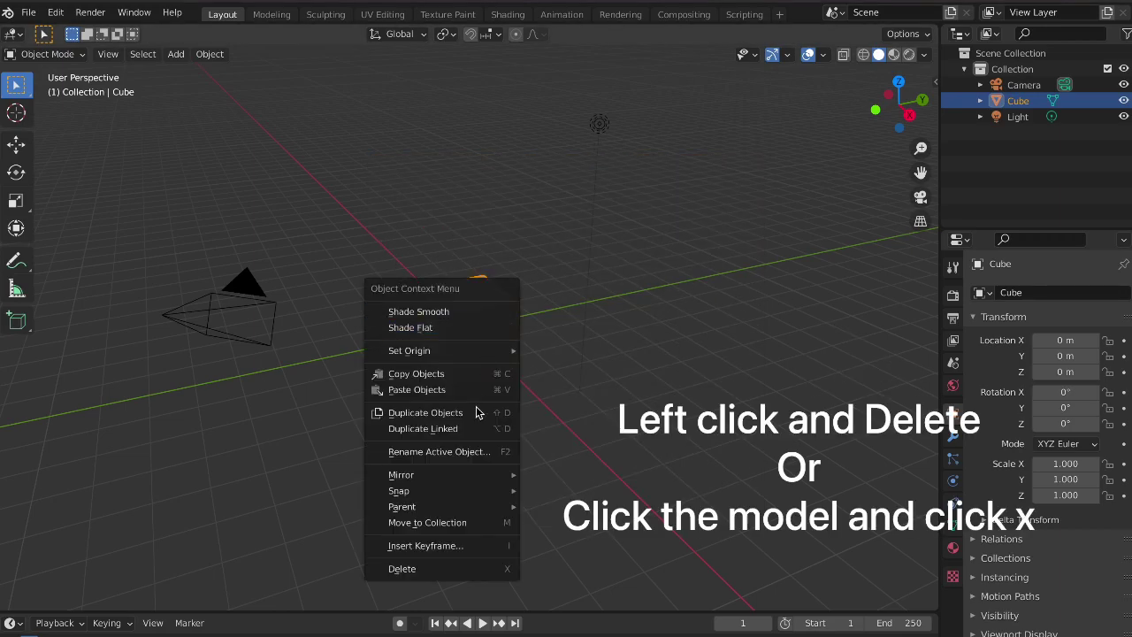
Delete the default cube and load Shiyaro_concept1.png from the Desktop as a background image
left_click(465, 570)
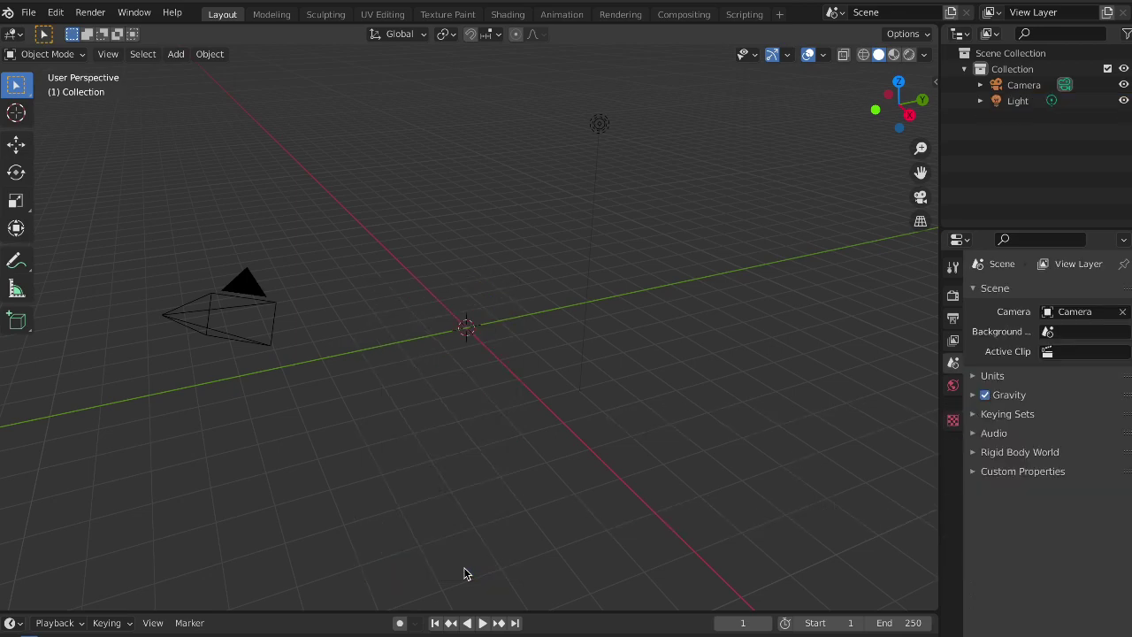
middle_click_drag(522, 468, 472, 427)
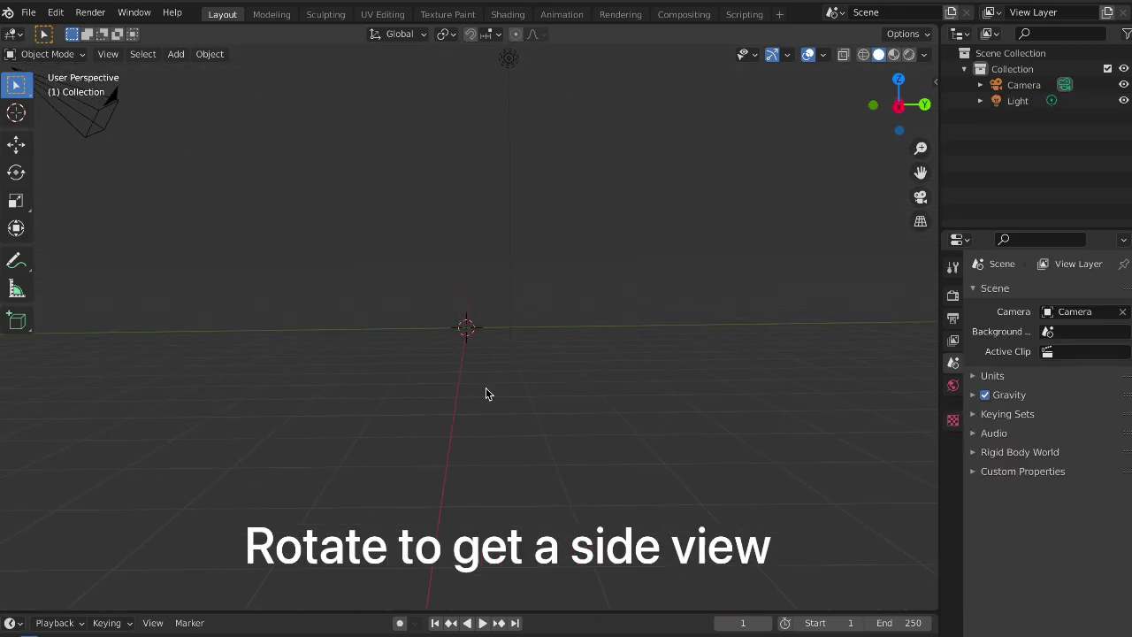
key("shift+a")
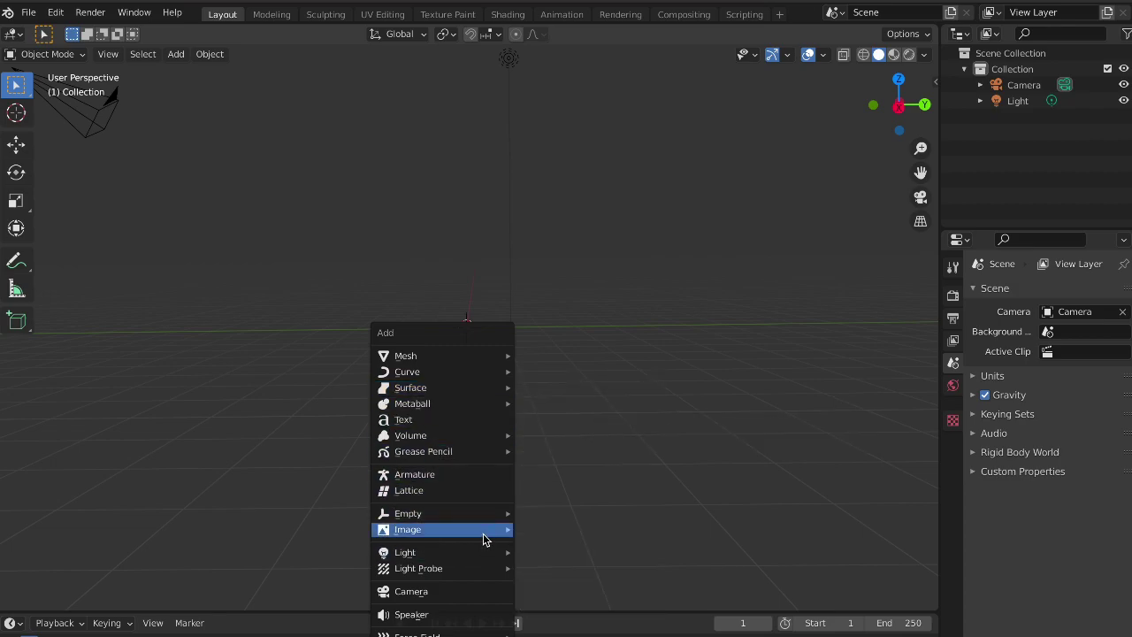
mouse_move(442, 529)
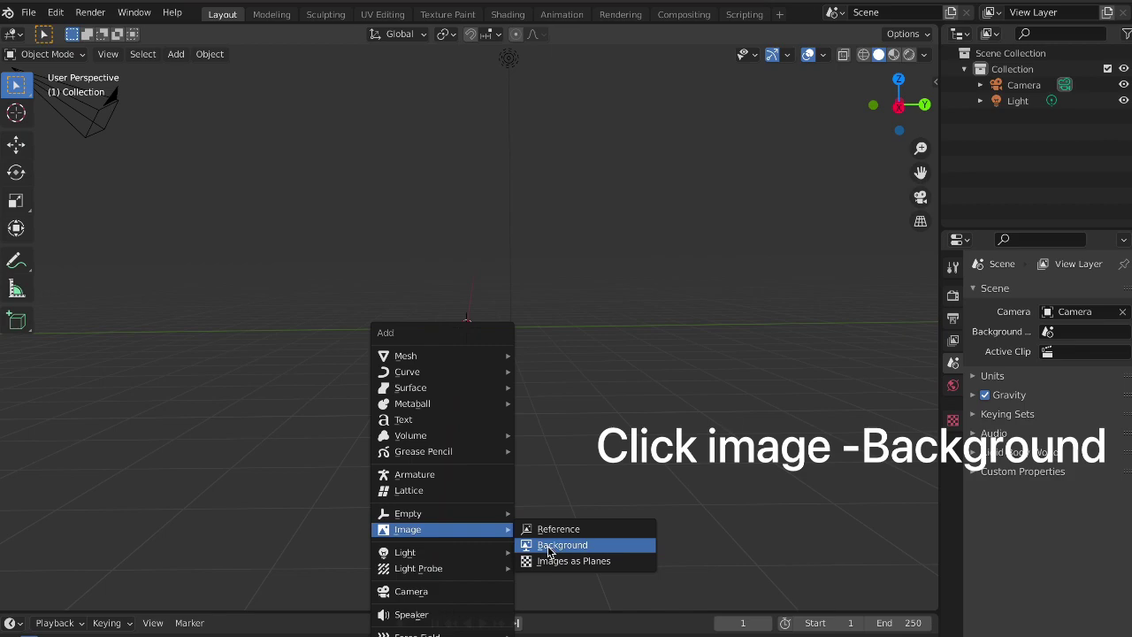
left_click(590, 552)
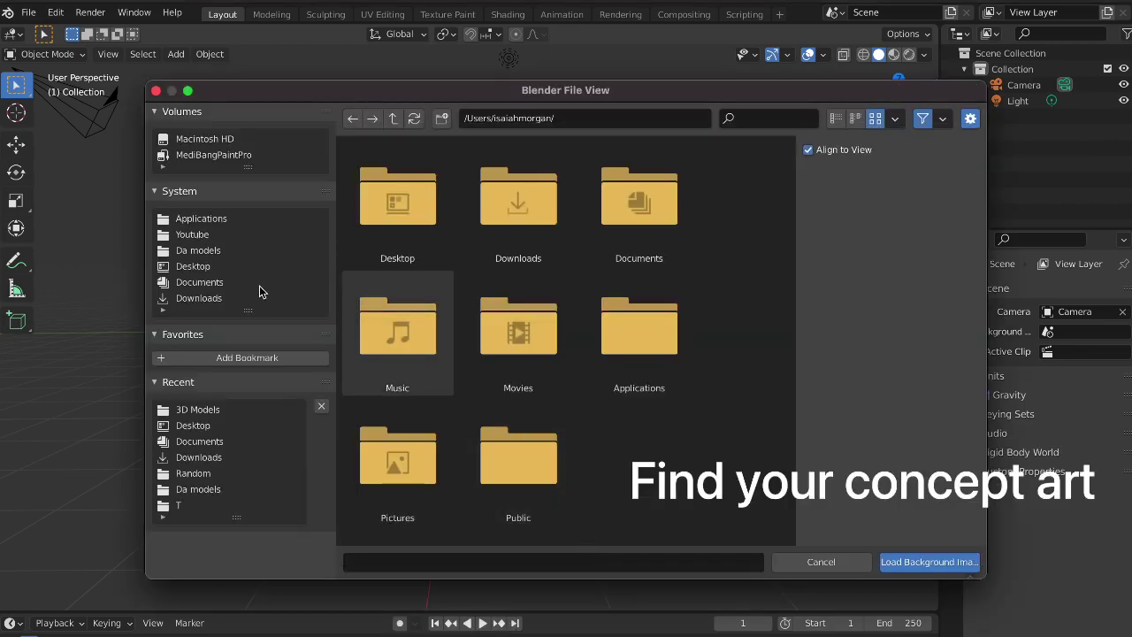
left_click(194, 266)
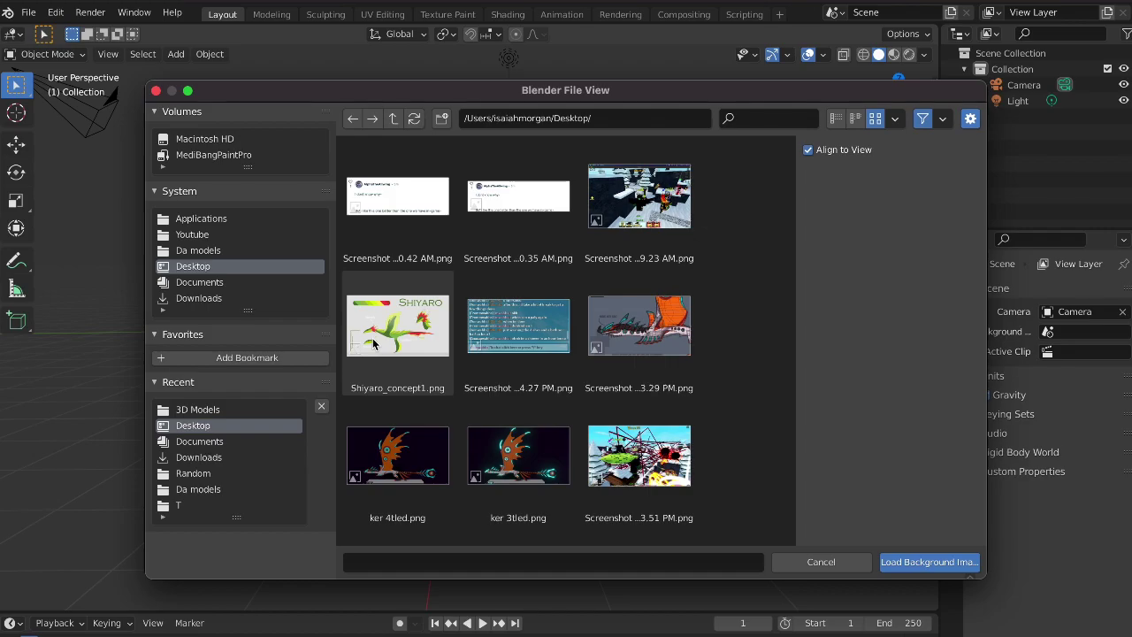
left_click(372, 338)
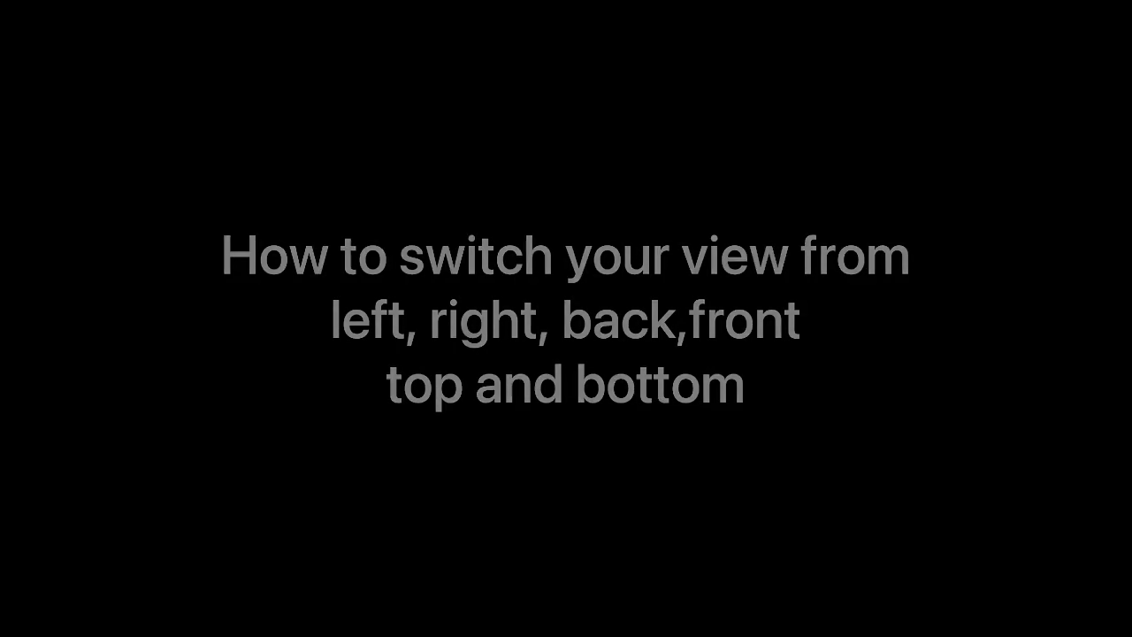
key("grave")
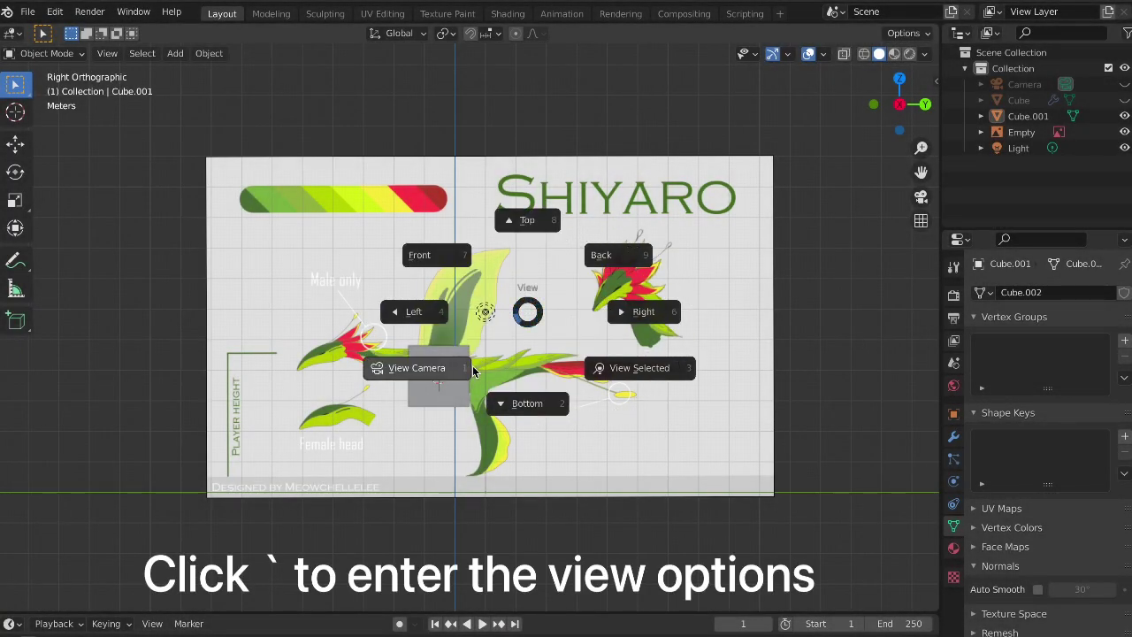
left_click(637, 306)
key("grave")
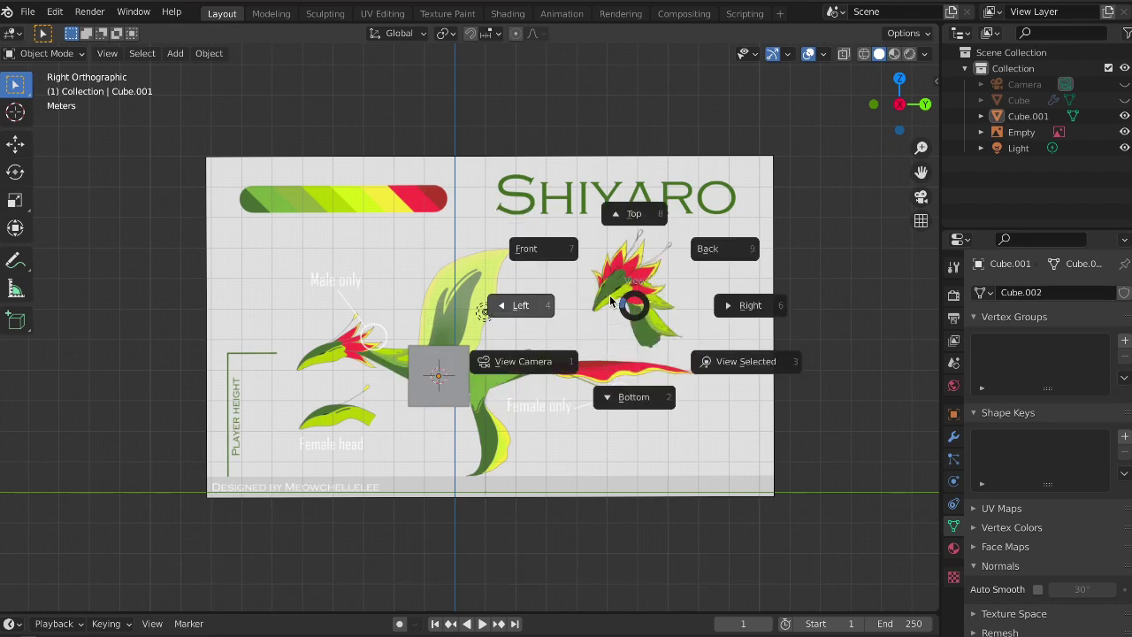
left_click(575, 269)
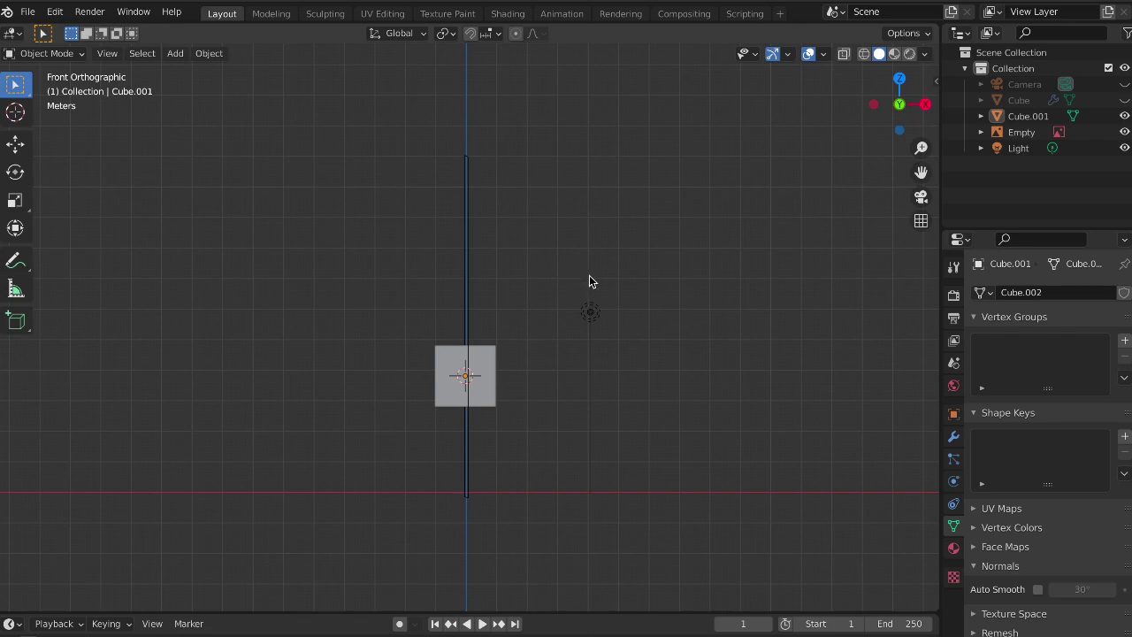
key("grave")
left_click(501, 284)
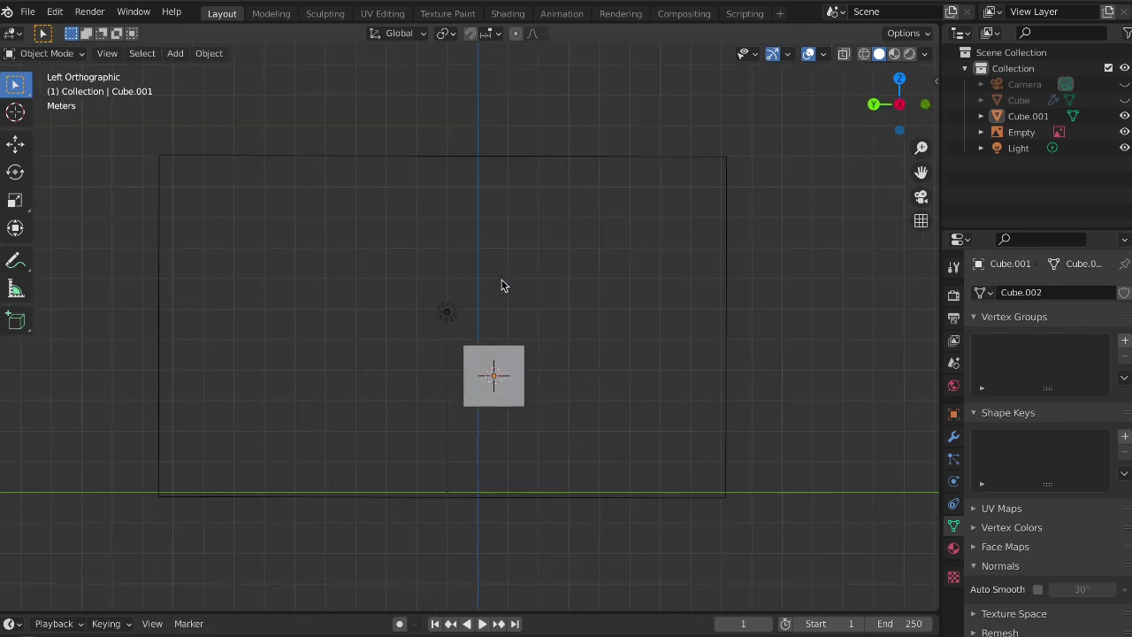
key("grave")
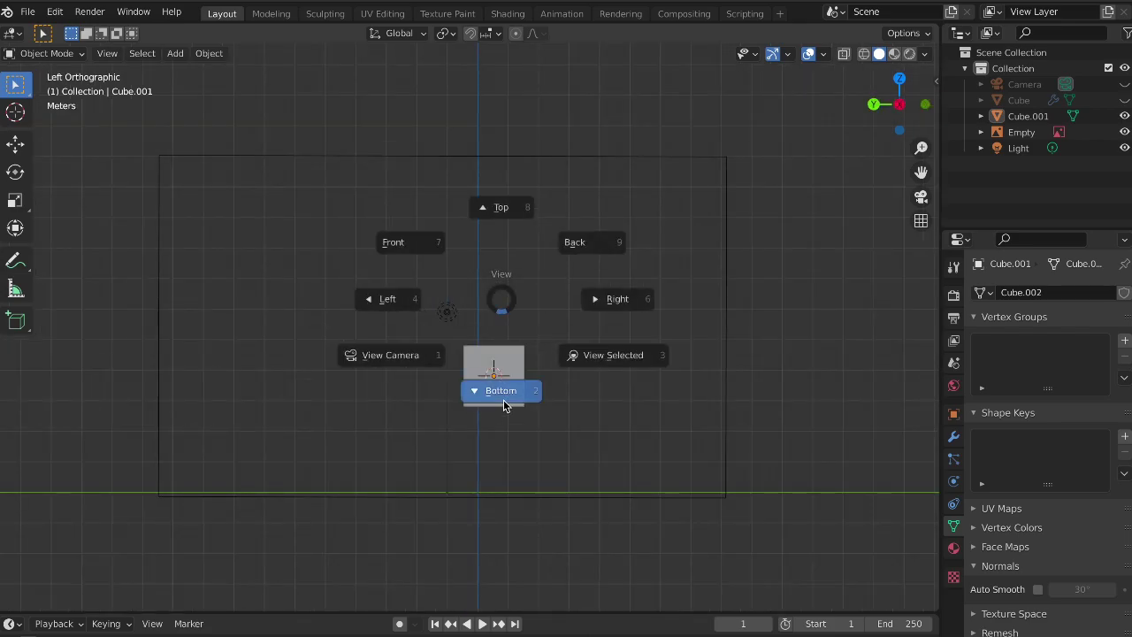
left_click(503, 401)
key("grave")
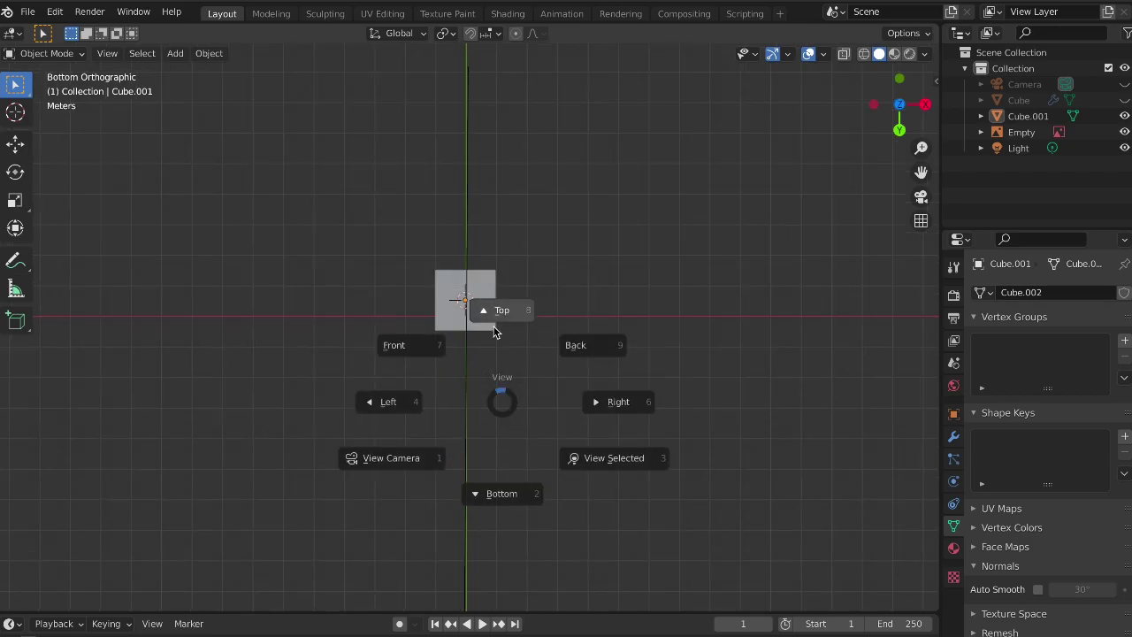
left_click(494, 331)
key("grave")
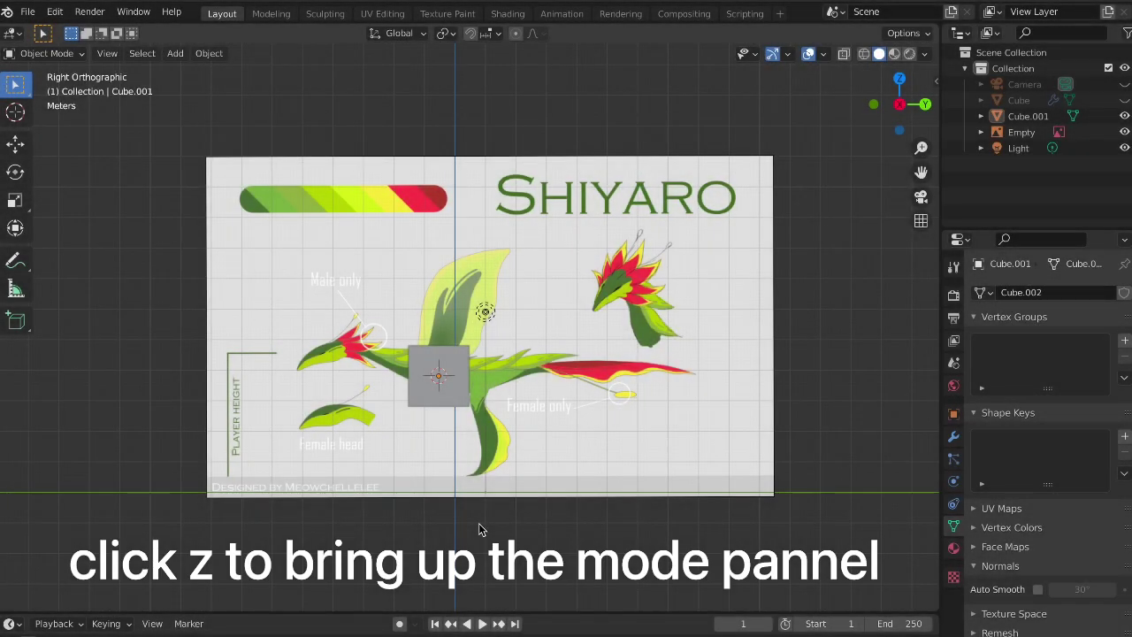
Try Material Preview shading, then set the viewport to Wireframe
key("z")
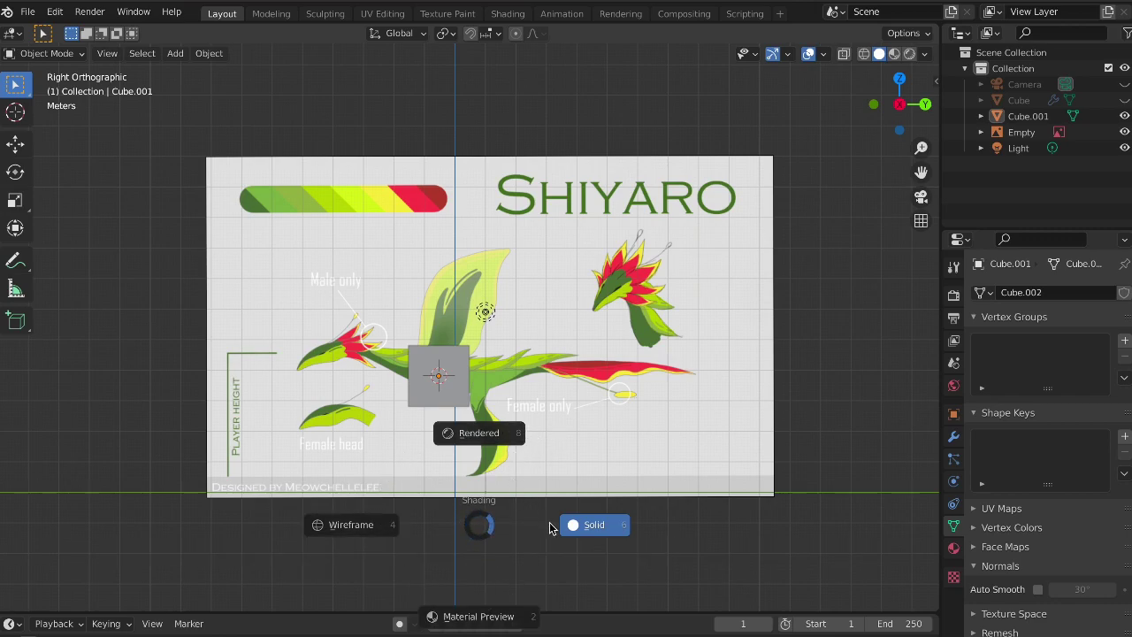
left_click(496, 617)
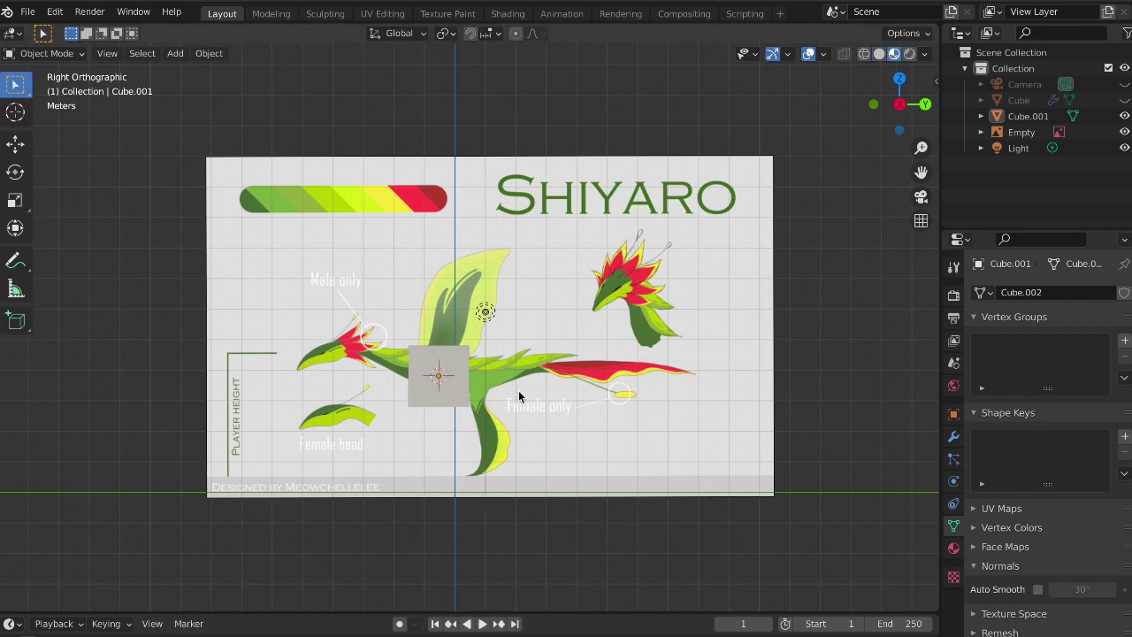
key("z")
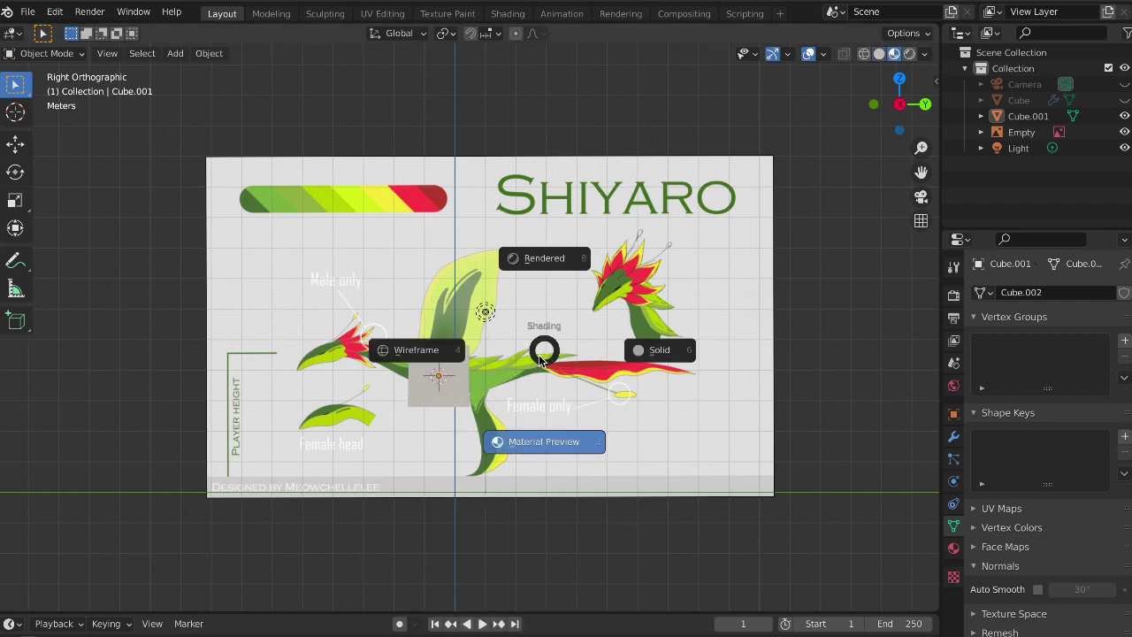
left_click(451, 365)
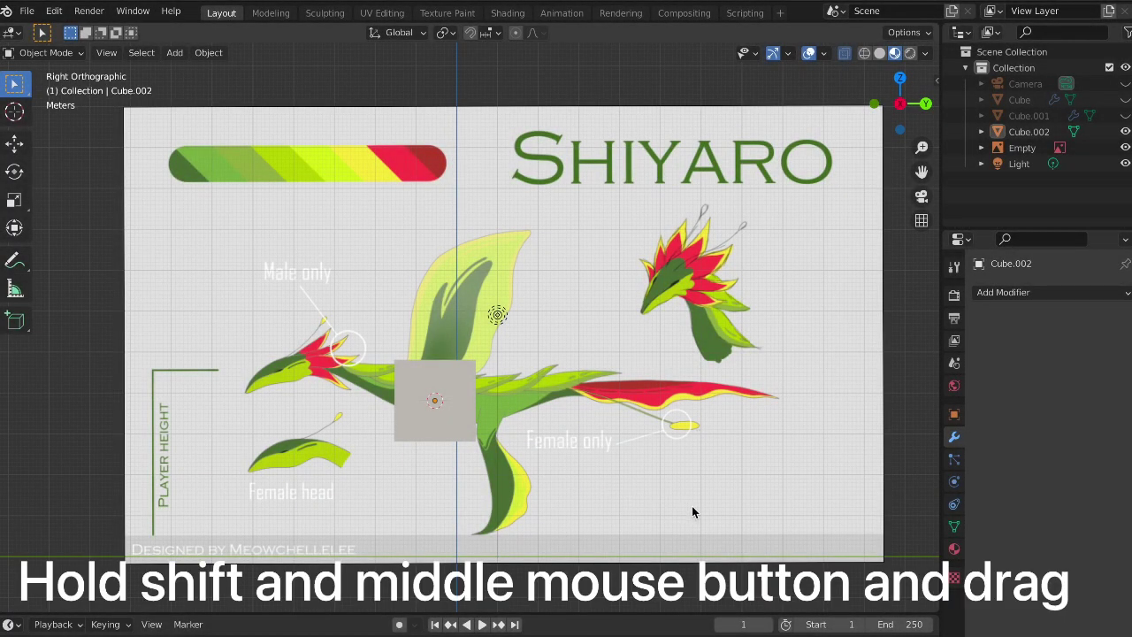
mouse_move(682, 498)
middle_mouse_down("shift")
mouse_move(482, 488)
mouse_move(768, 506)
mouse_move(639, 416)
mouse_move(522, 508)
mouse_move(531, 520)
mouse_move(677, 495)
mouse_move(692, 478)
mouse_move(571, 476)
mouse_move(444, 503)
mouse_move(323, 484)
mouse_move(823, 442)
middle_mouse_up("shift")
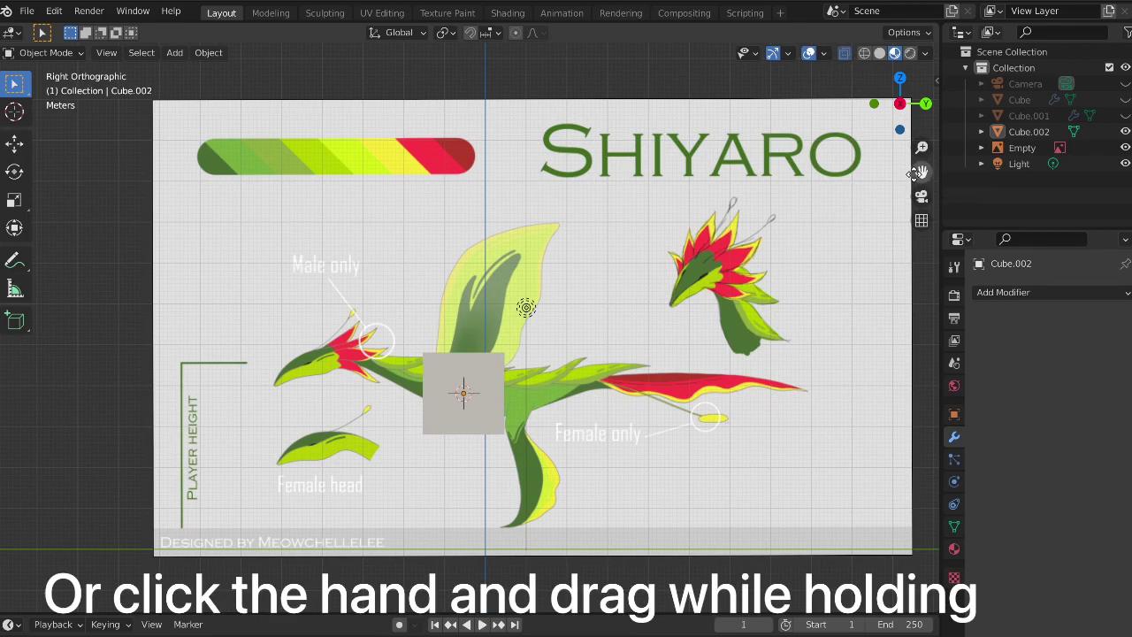
mouse_move(920, 172)
left_mouse_down()
mouse_move(666, 228)
mouse_move(838, 255)
left_mouse_up()
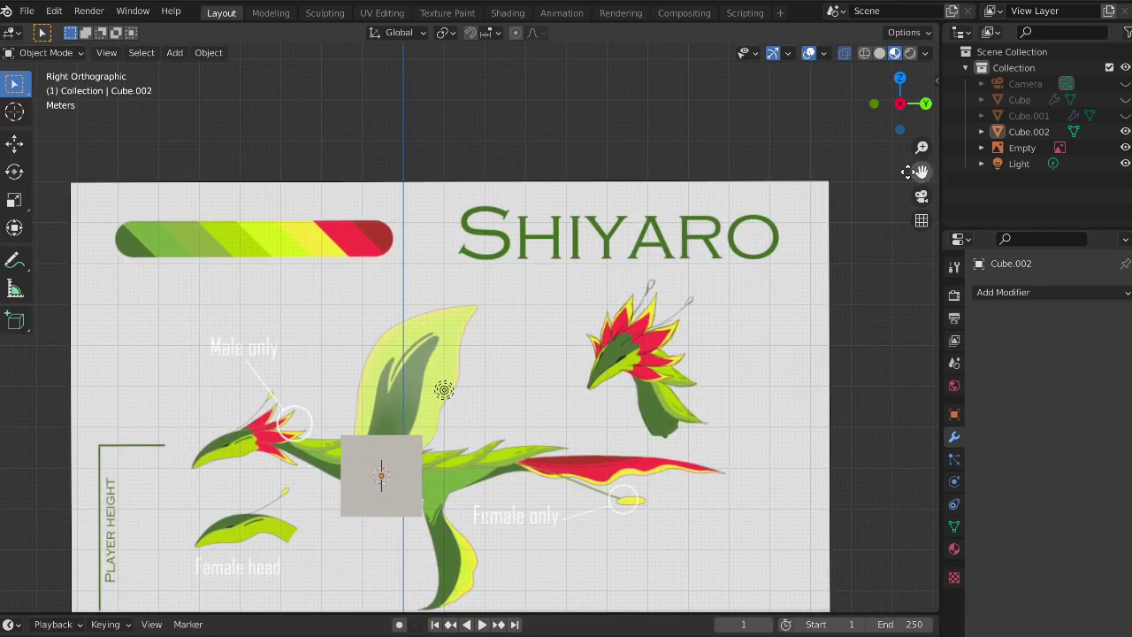
left_click_drag(911, 174, 925, 100)
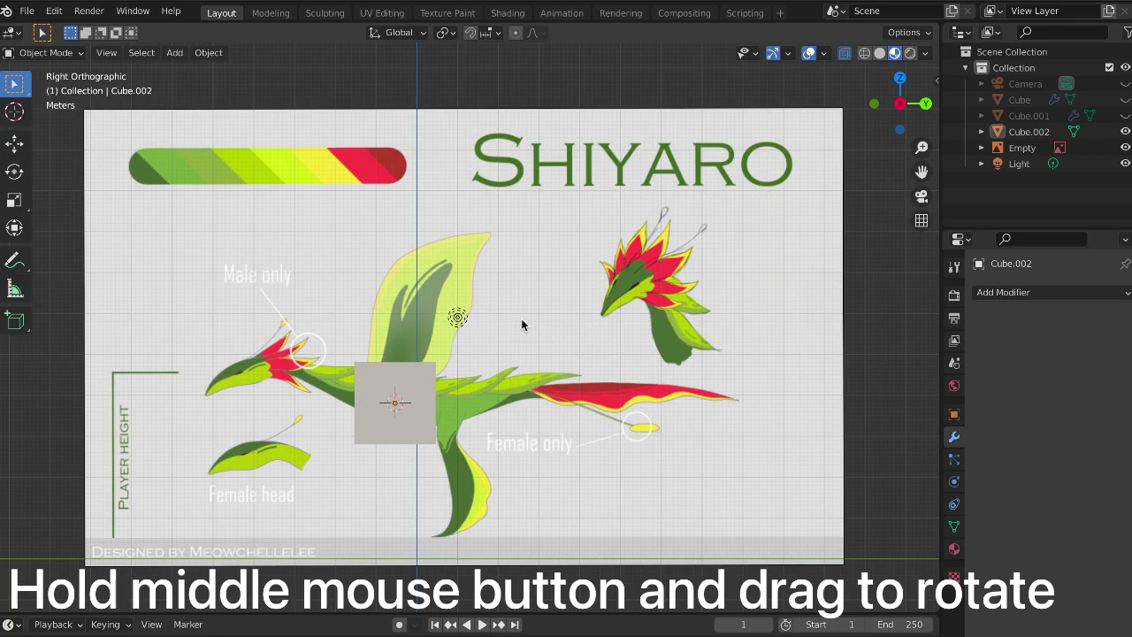
mouse_move(430, 289)
middle_mouse_down()
mouse_move(619, 319)
mouse_move(574, 304)
mouse_move(366, 328)
middle_mouse_up()
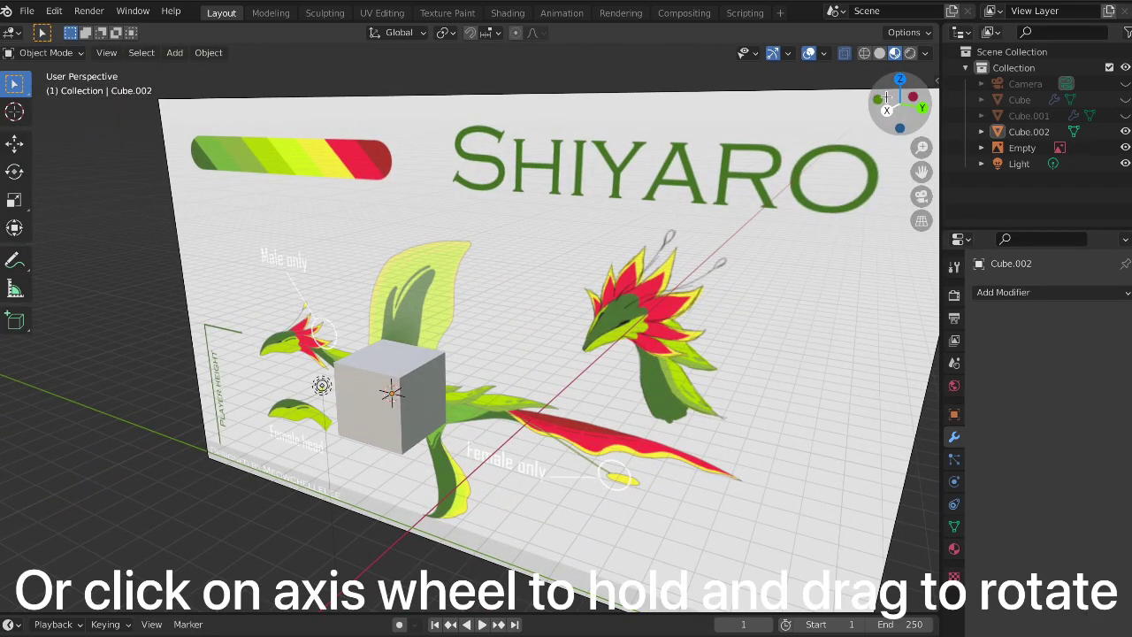
left_click_drag(908, 86, 900, 105)
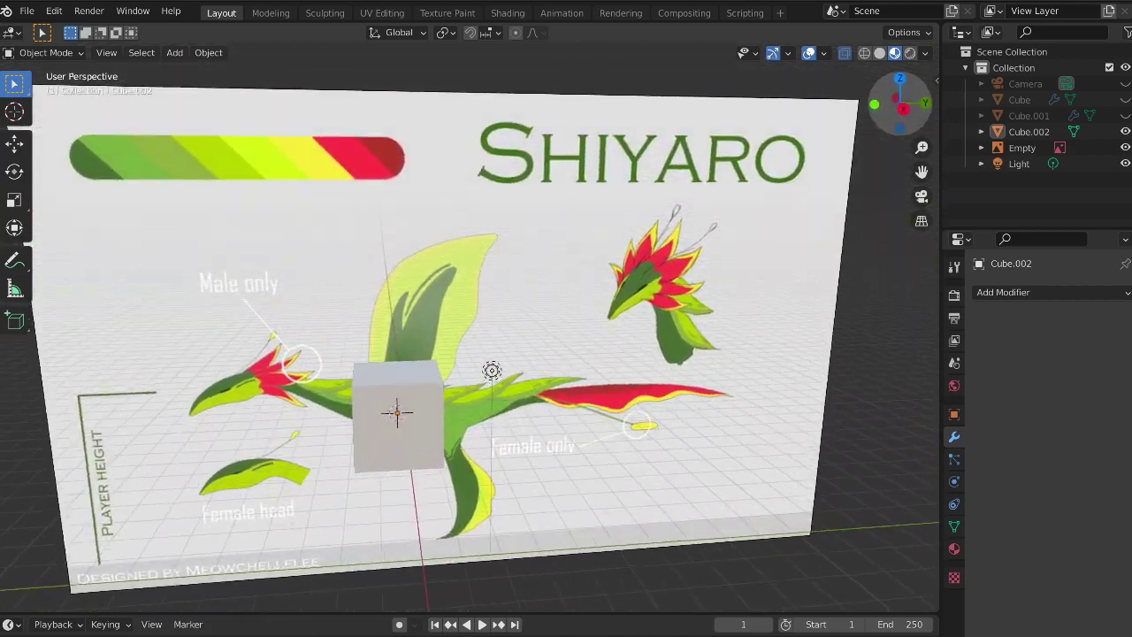
key("grave")
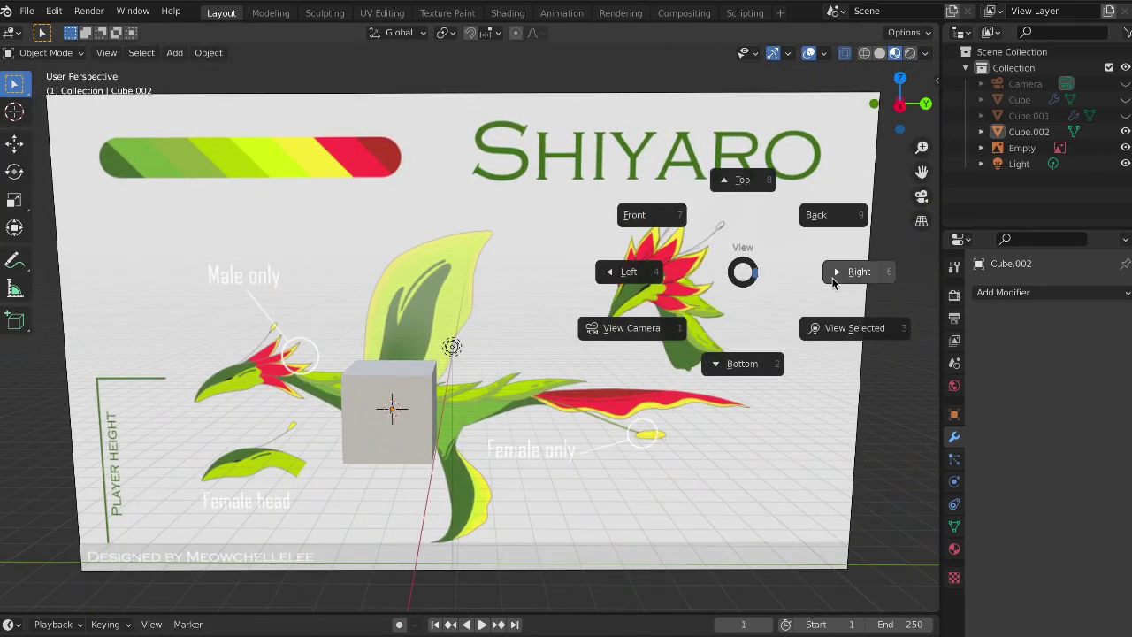
left_click(768, 268)
left_click(431, 397)
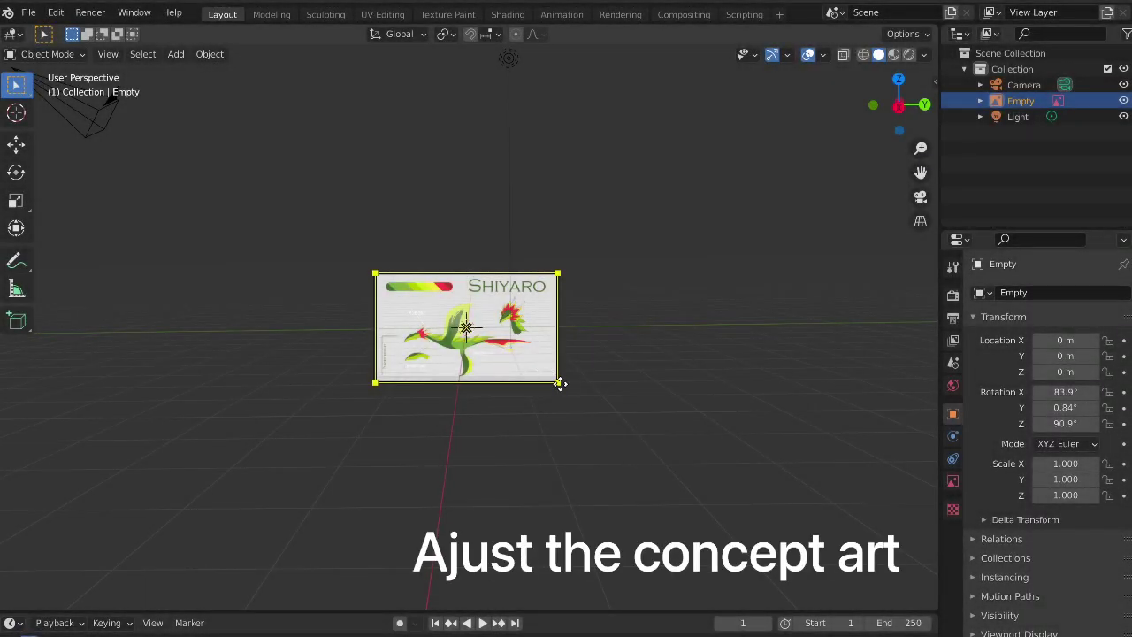
In Front view, rotate the reference image to stand upright
key("grave")
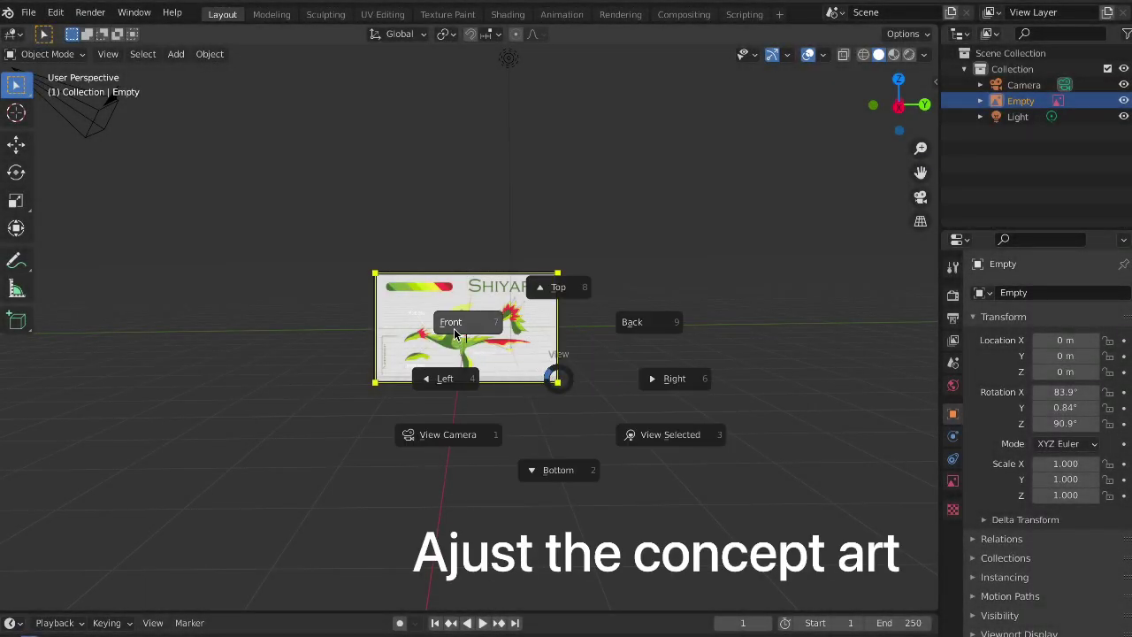
left_click(455, 323)
key("r")
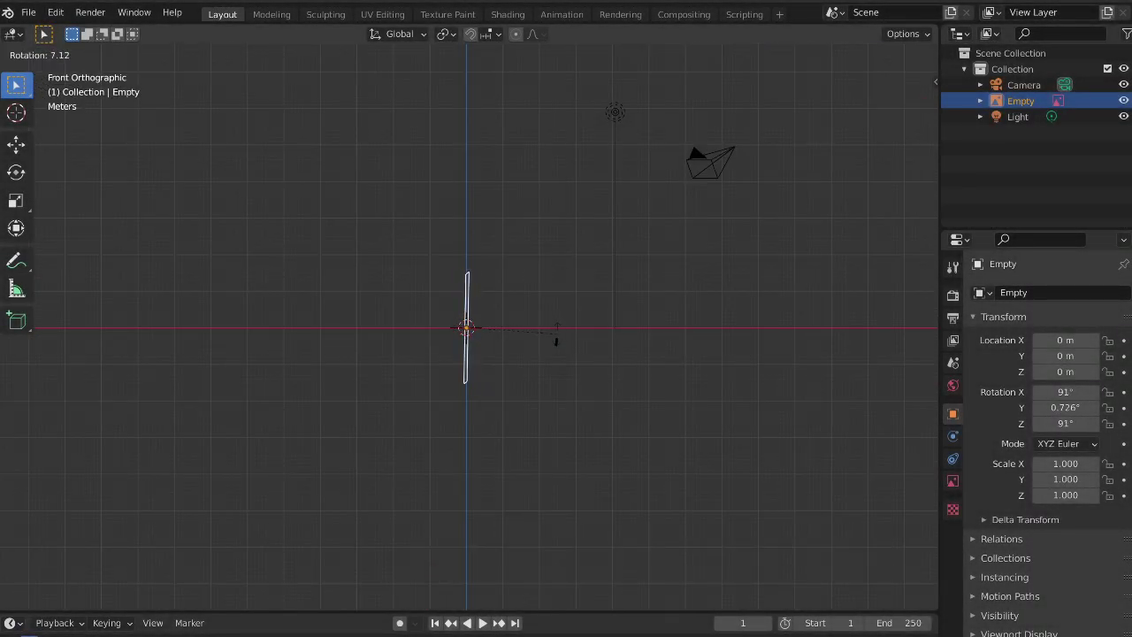
left_click(557, 335)
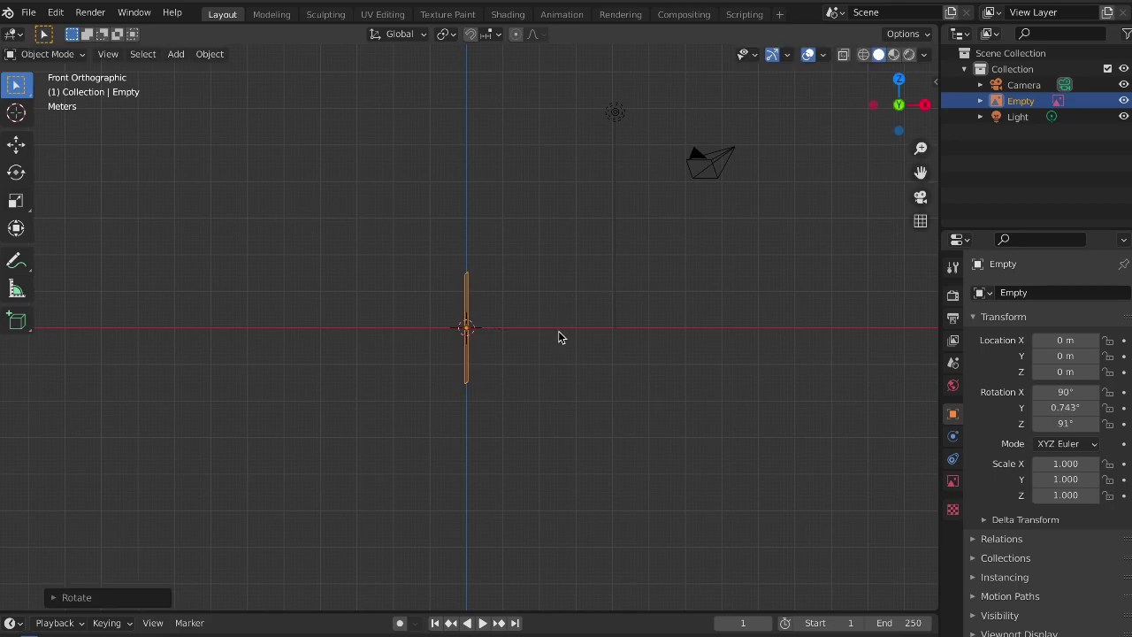
From Top view, turn the reference to 90.4° on Z, then switch to Right view
key("grave")
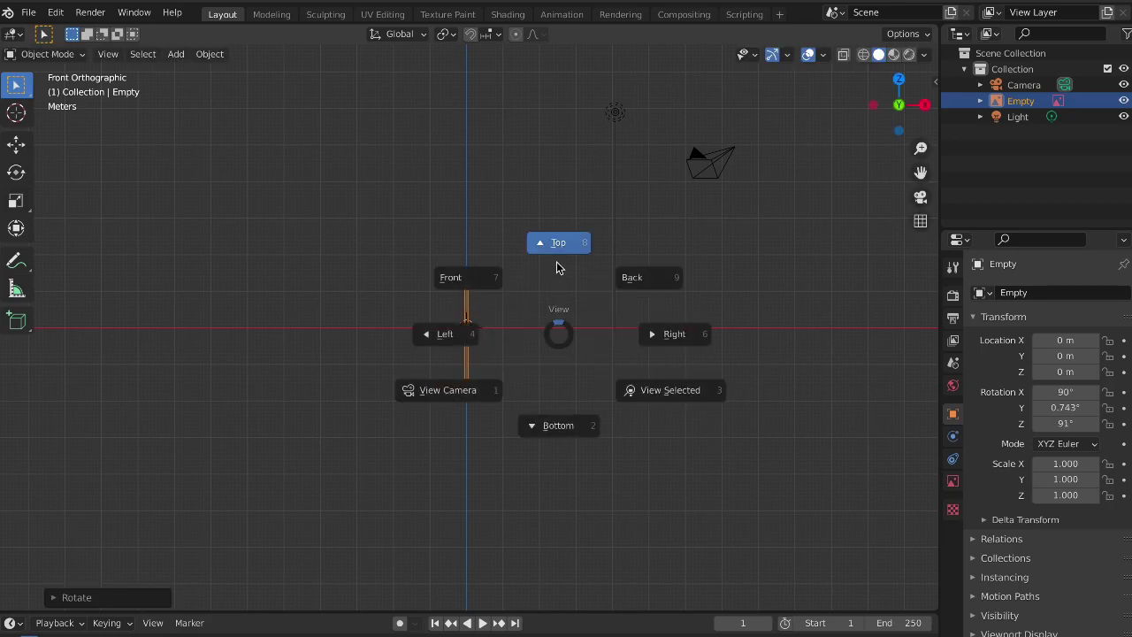
left_click(556, 266)
key("r")
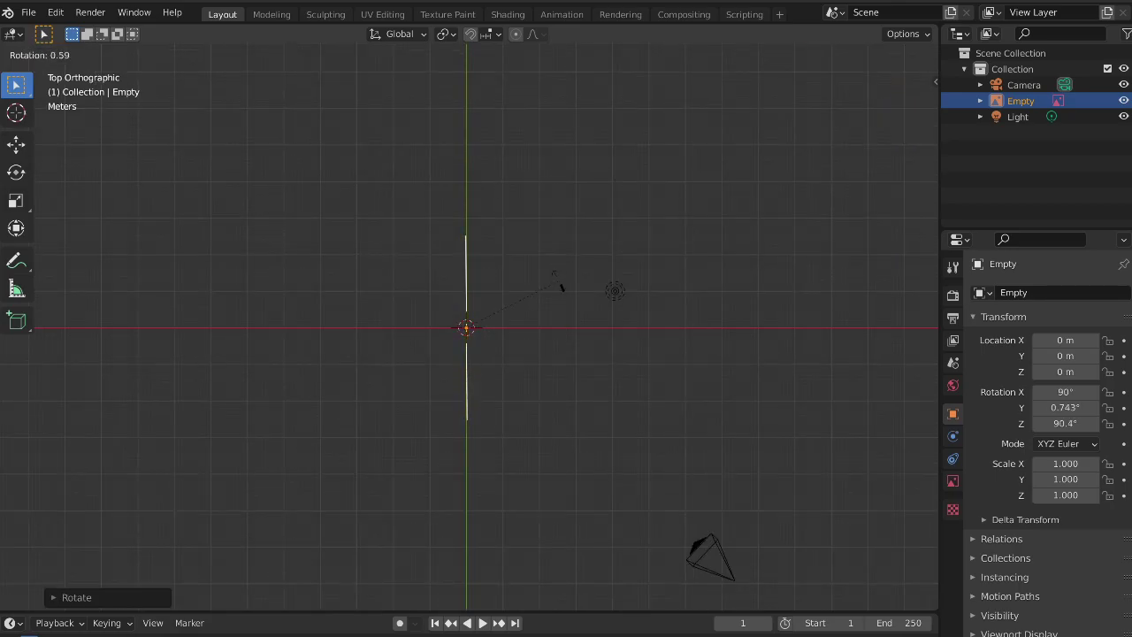
left_click(561, 285)
mouse_move(597, 326)
middle_mouse_down()
mouse_move(588, 375)
mouse_move(508, 307)
mouse_move(465, 245)
mouse_move(519, 277)
middle_mouse_up()
key("grave")
left_click(595, 279)
Scale the reference to 3.726, correct its slight tilt and raise it above the grid
key("s")
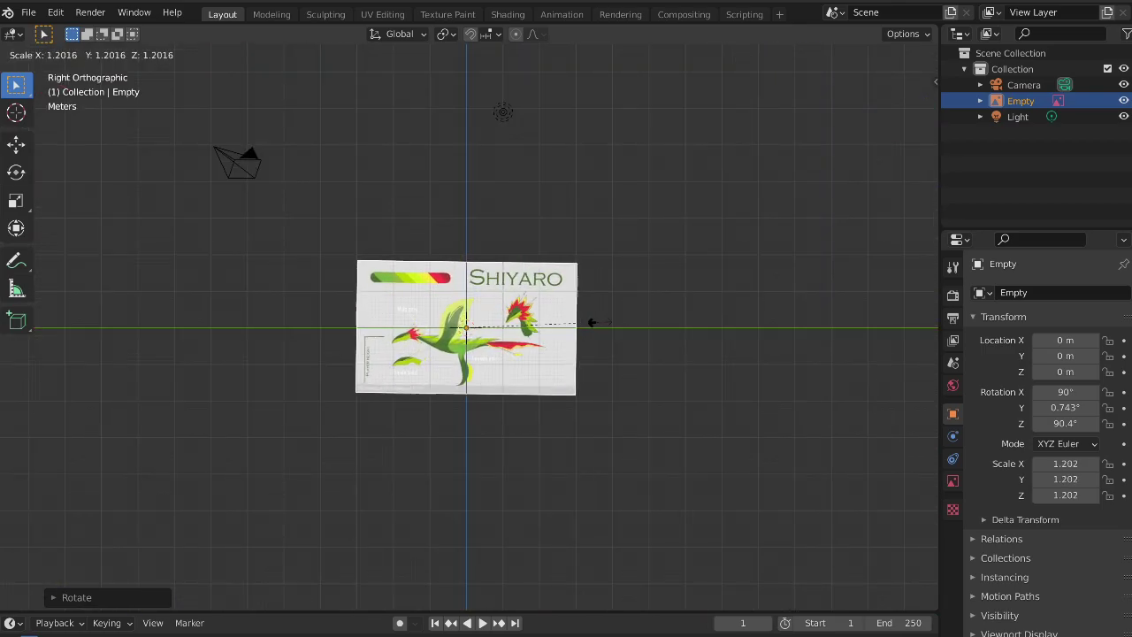
left_click(866, 375)
key("r")
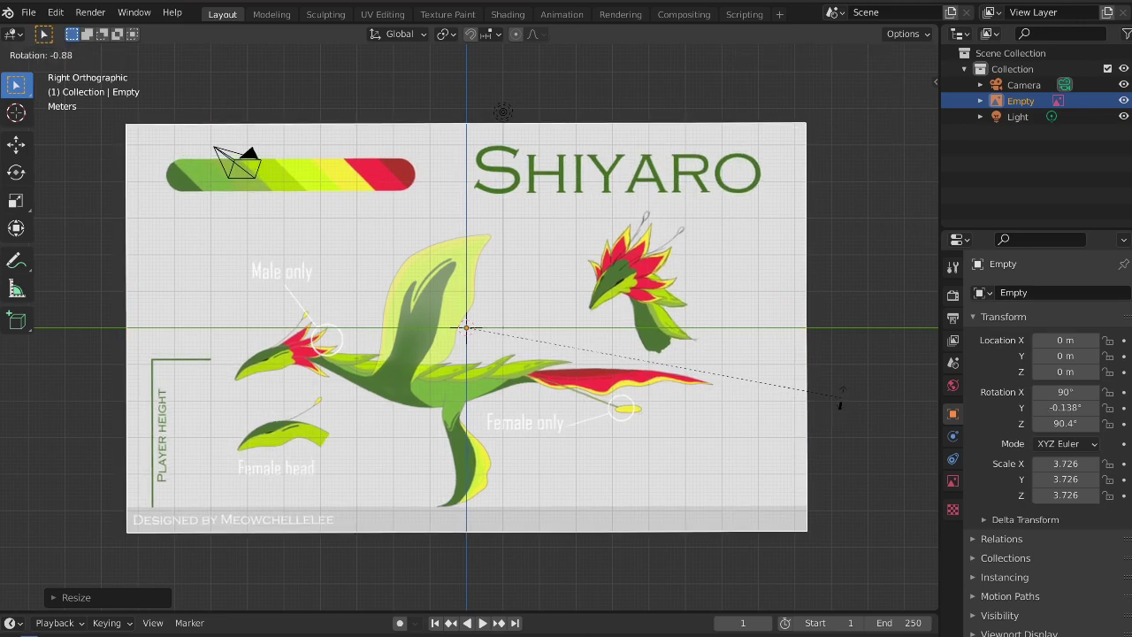
left_click(840, 410)
key("g")
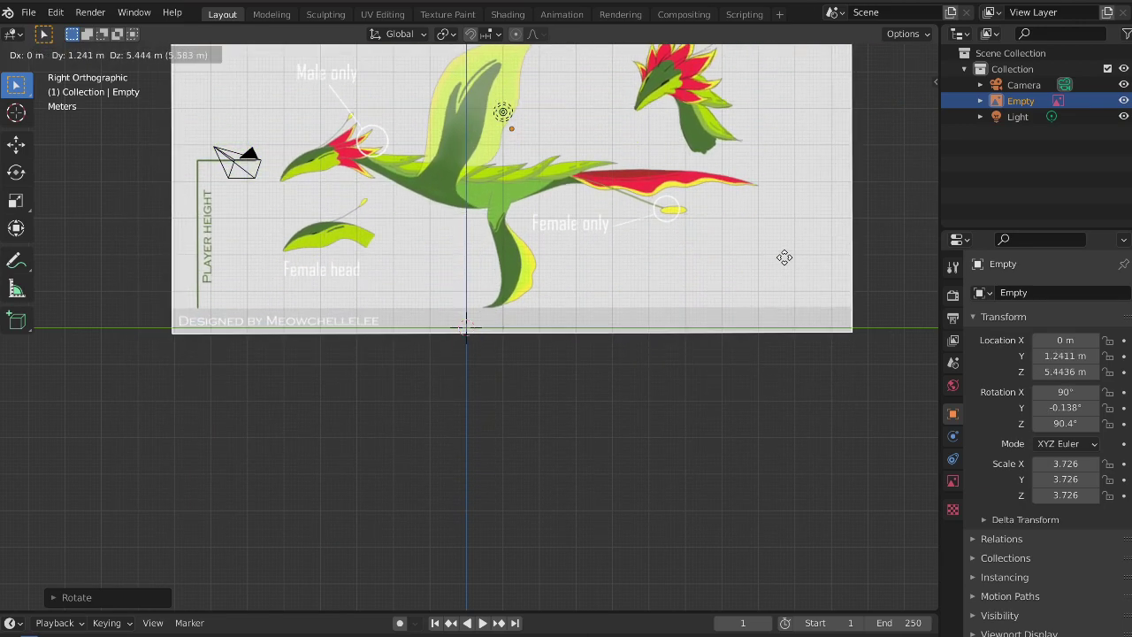
left_click(771, 279)
mouse_move(771, 279)
middle_mouse_down("shift")
mouse_move(738, 464)
mouse_move(723, 472)
middle_mouse_up("shift")
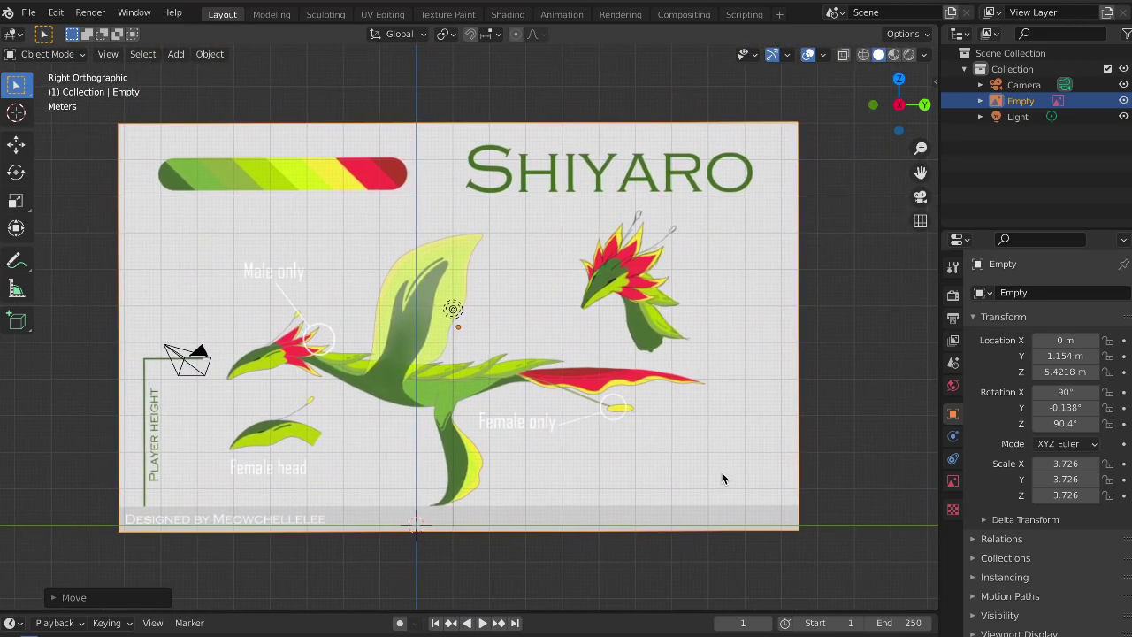
key("shift+a")
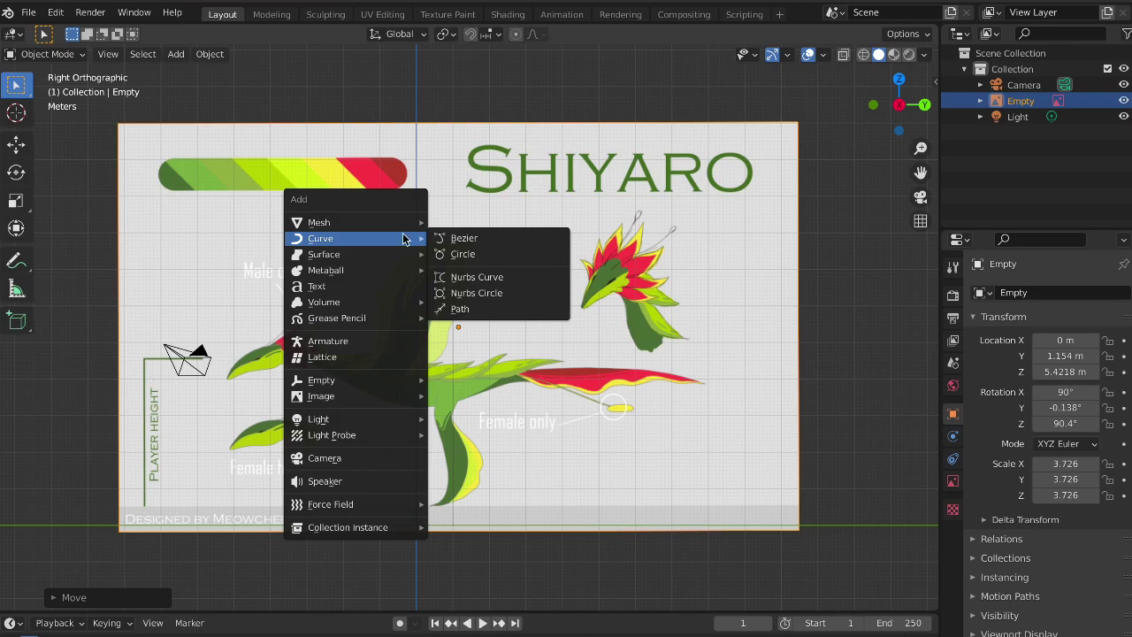
mouse_move(319, 222)
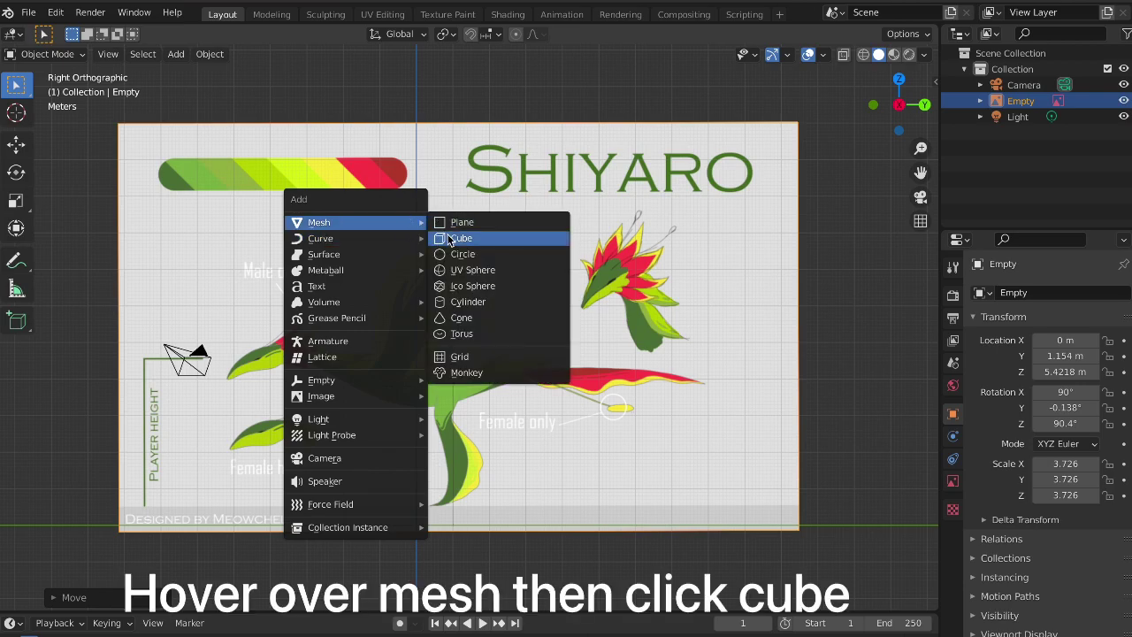
Add a cube and insert a centred edge loop across it in Edit Mode
left_click(450, 239)
middle_click_drag(424, 369, 513, 388)
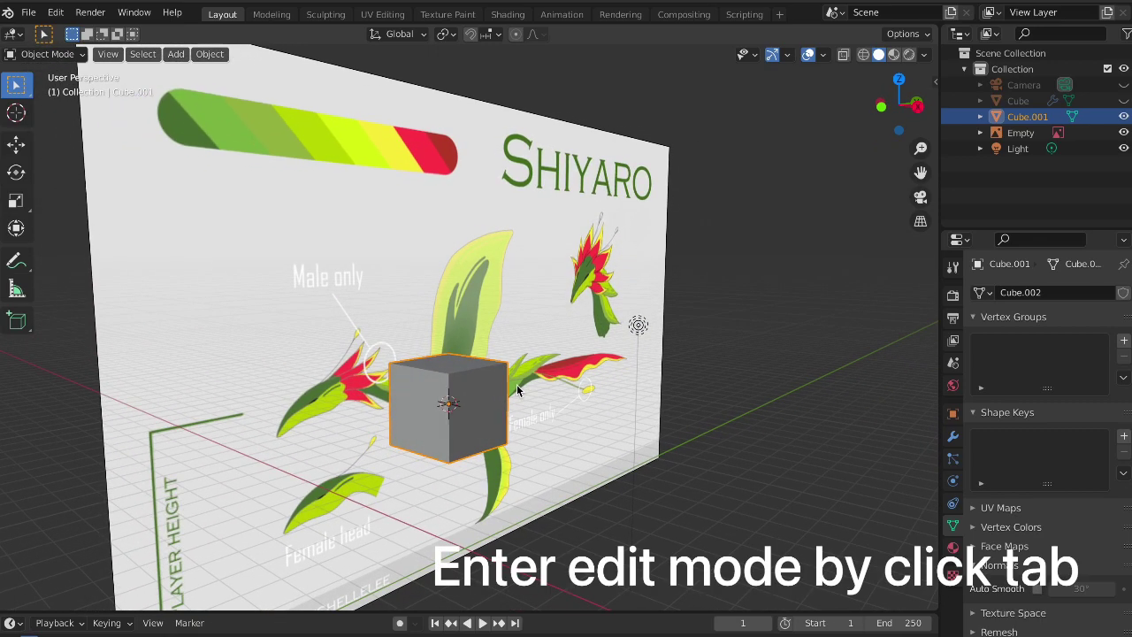
key("Tab")
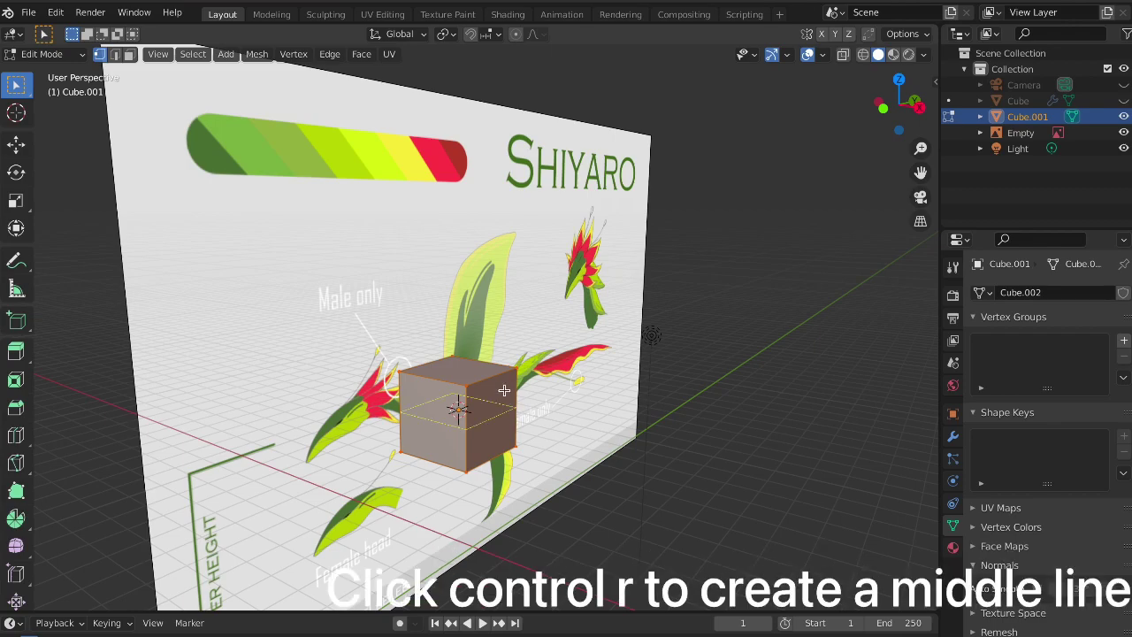
key("ctrl+r")
left_click(435, 386)
right_click(436, 387)
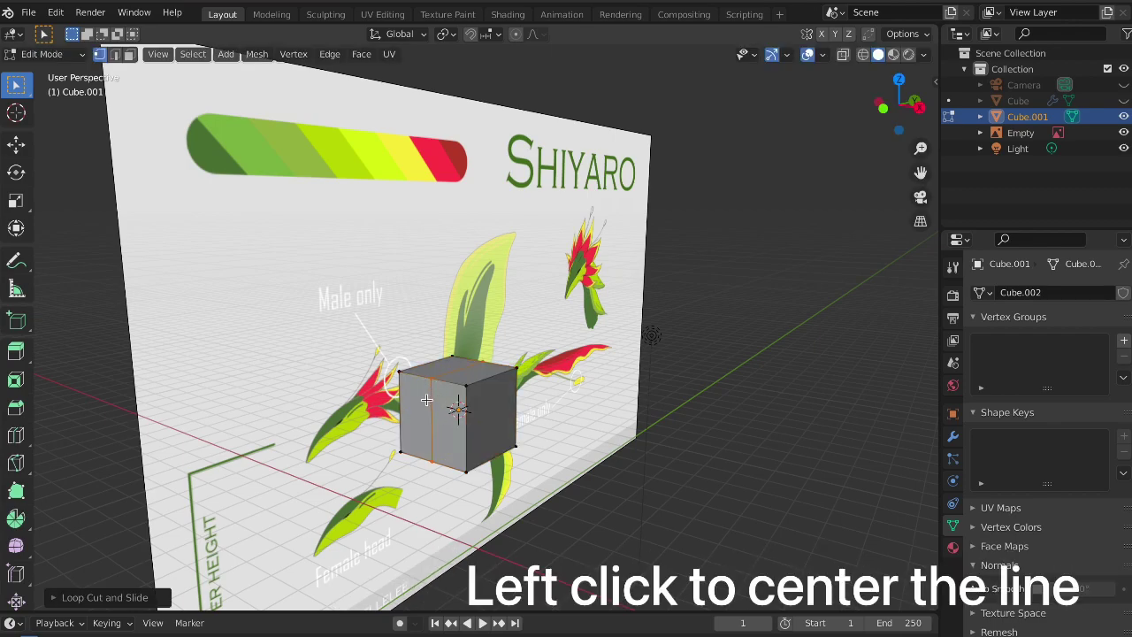
In Wireframe shading, box-select the cube's left-half vertices and delete them
middle_click_drag(426, 399, 493, 388)
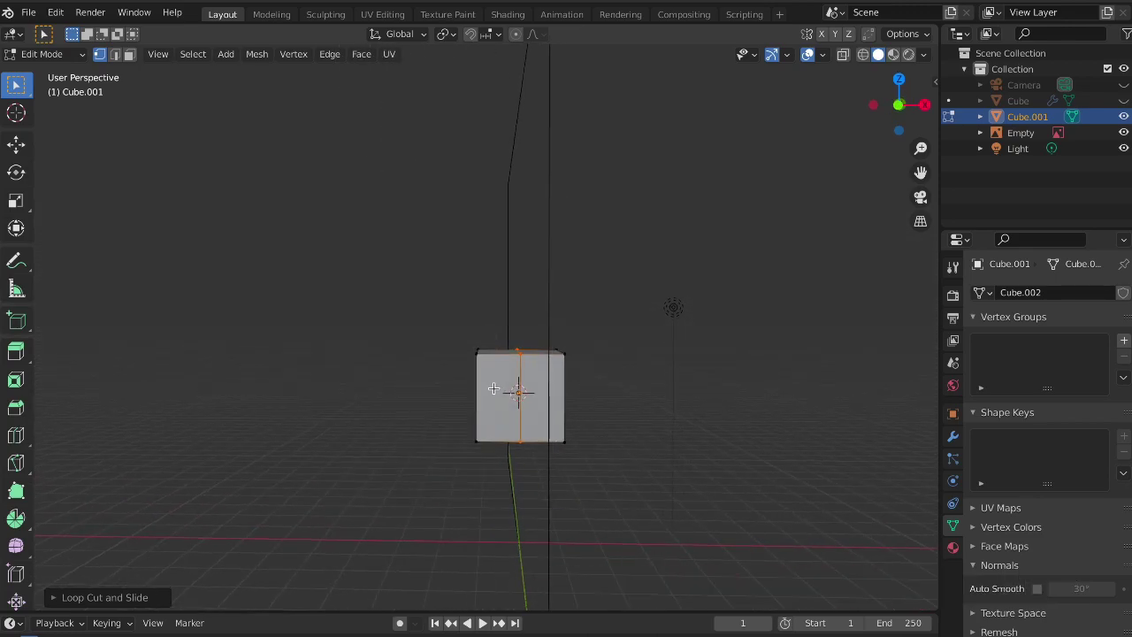
key("z")
left_click(404, 391)
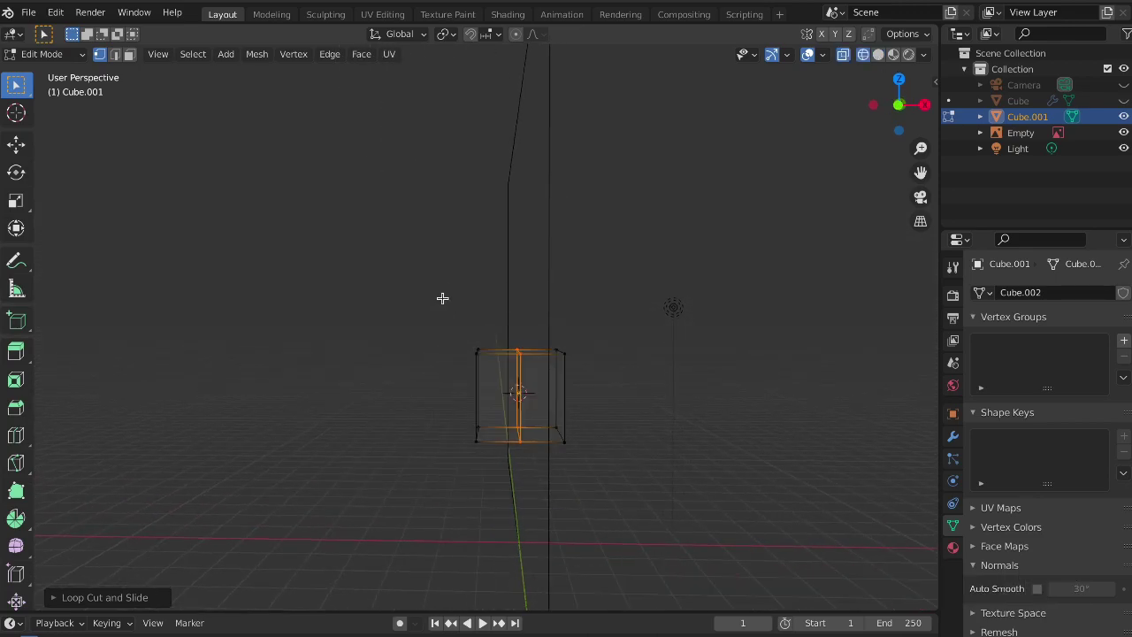
mouse_move(442, 298)
left_mouse_down()
mouse_move(497, 493)
mouse_move(488, 483)
left_mouse_up()
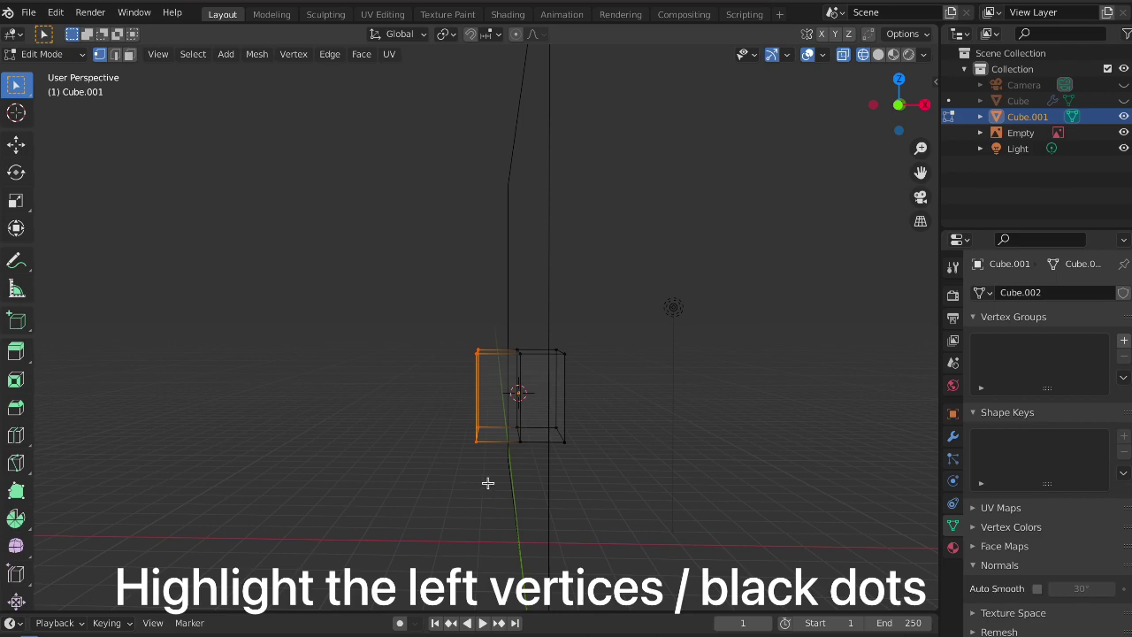
right_click(480, 458)
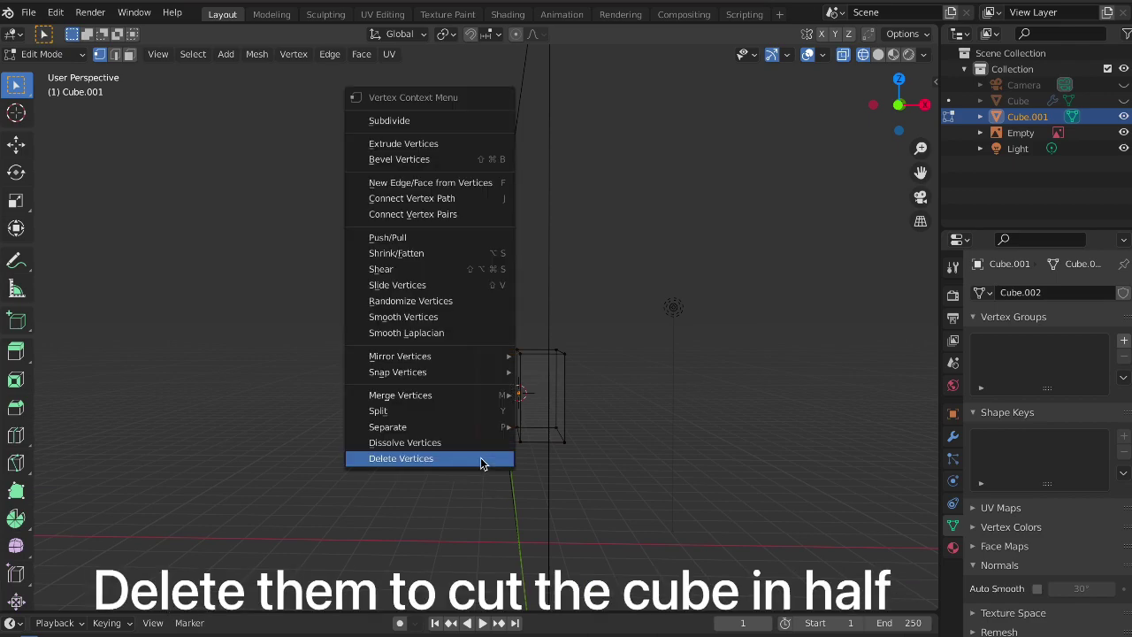
left_click(481, 457)
middle_click_drag(477, 457, 555, 463)
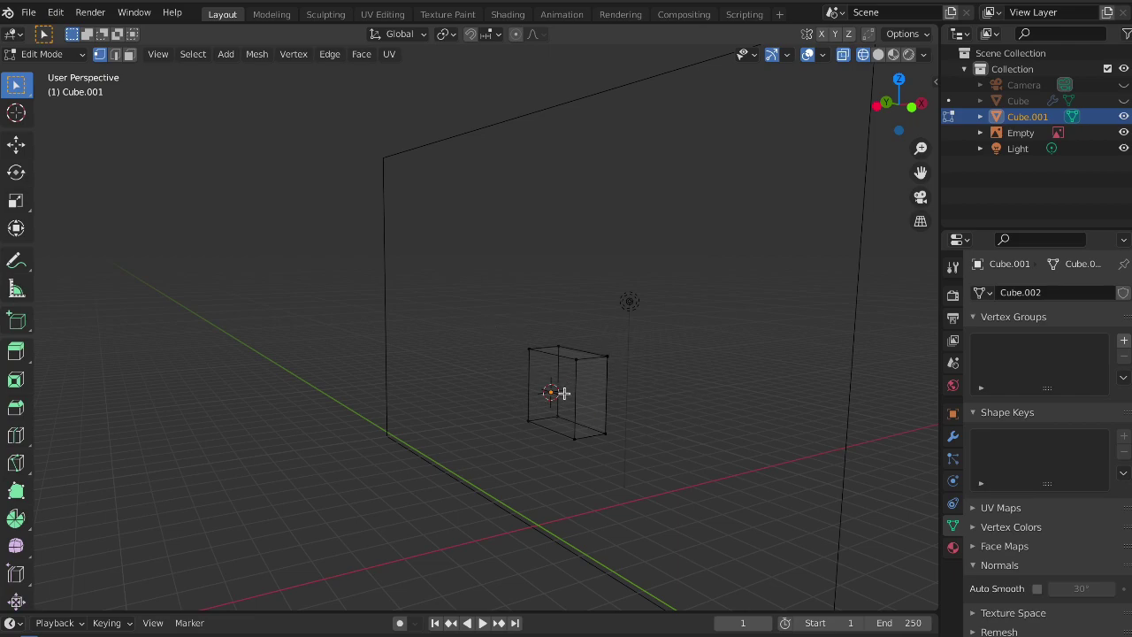
Add a Mirror modifier to the half cube, return to Solid shading and enable Clipping
left_click(952, 439)
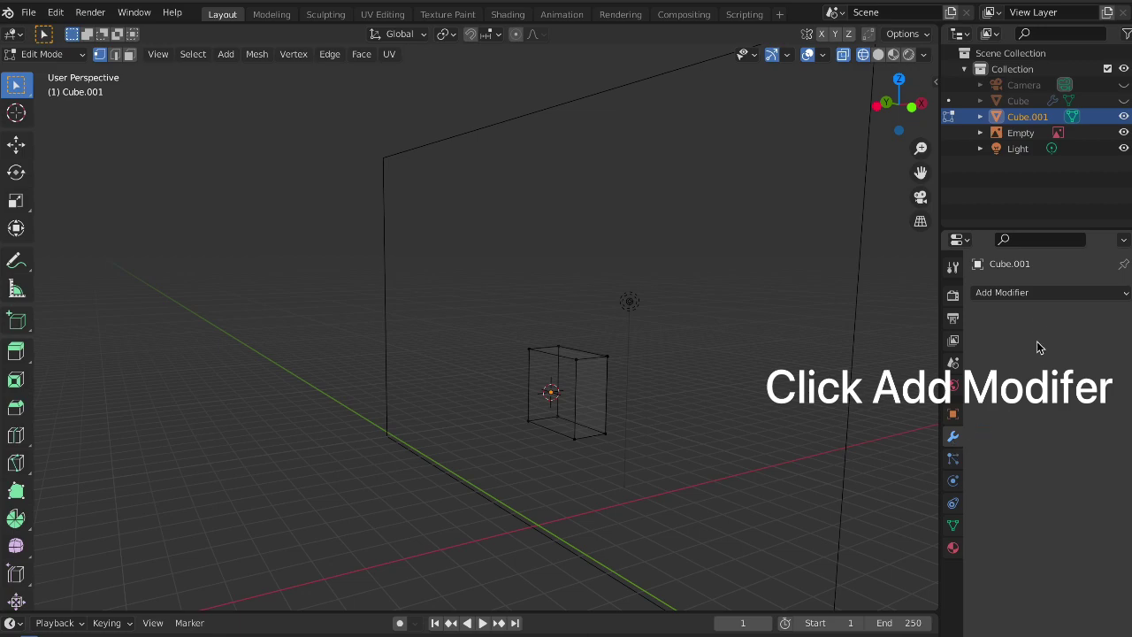
left_click(1032, 296)
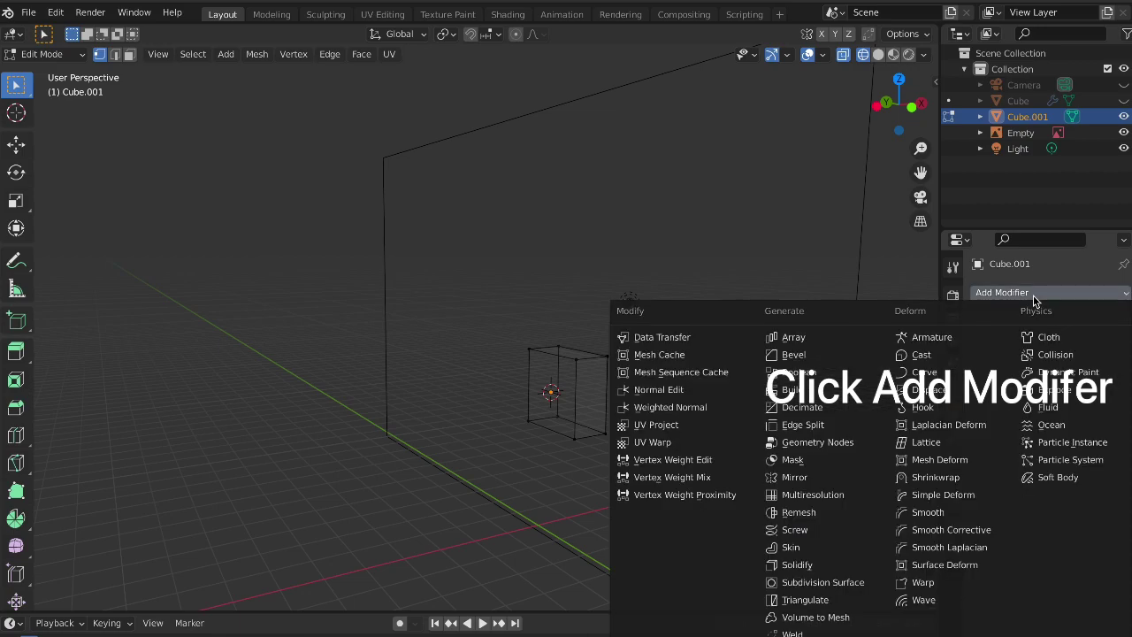
left_click(805, 480)
mouse_move(797, 478)
middle_mouse_down()
mouse_move(621, 427)
mouse_move(652, 446)
mouse_move(652, 435)
middle_mouse_up()
scroll(623, 427, "up", 3)
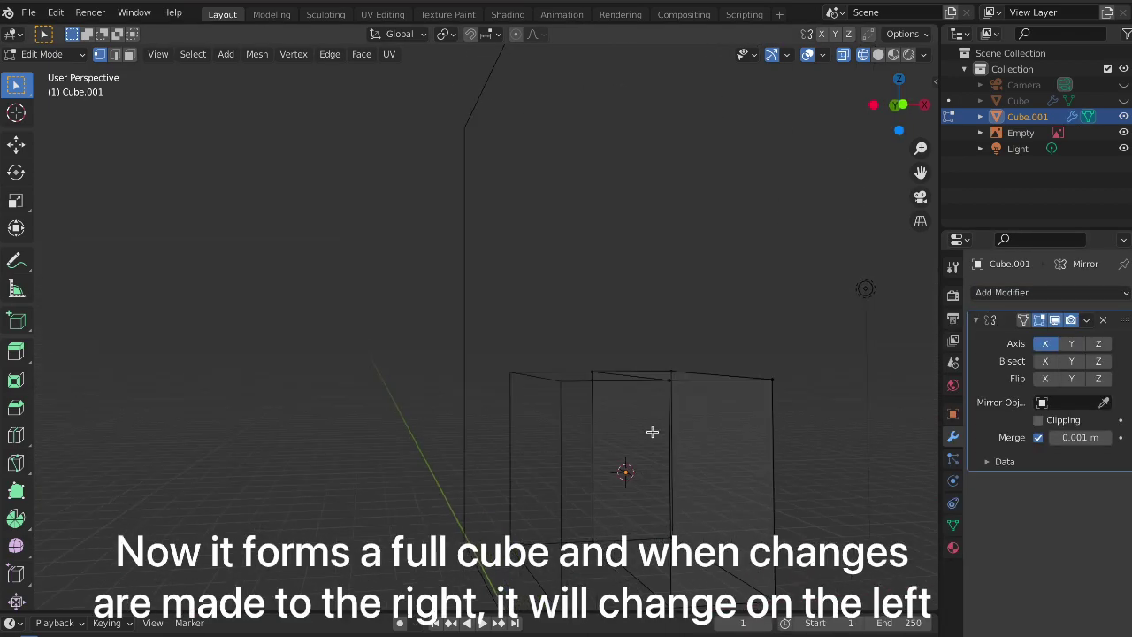
key("z")
left_click(761, 453)
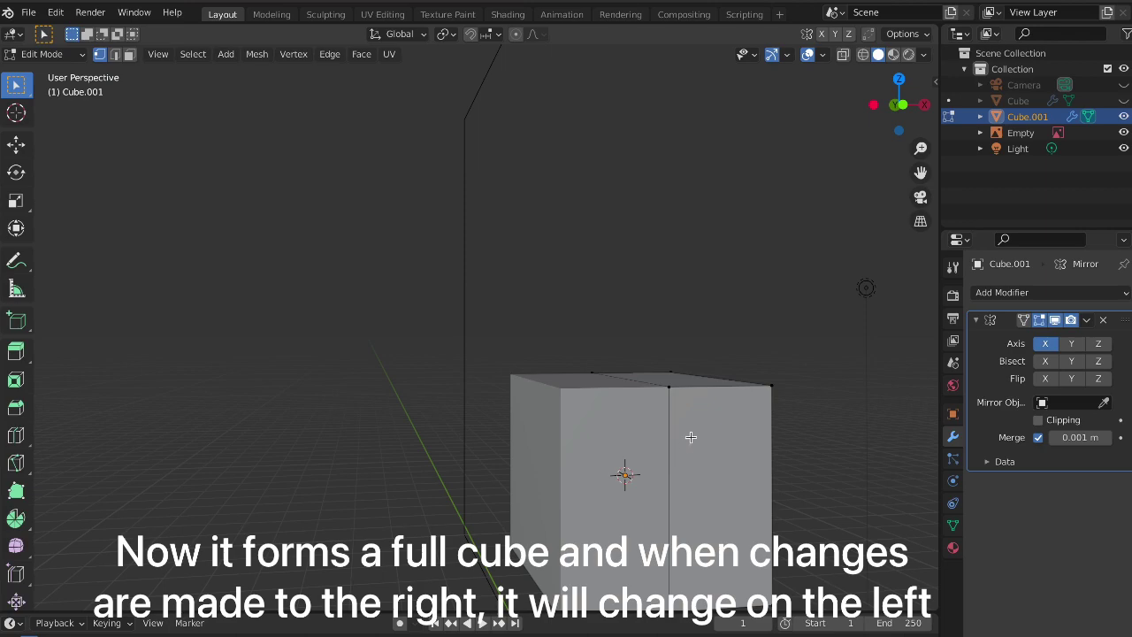
left_click(1039, 421)
scroll(763, 496, "down", 1)
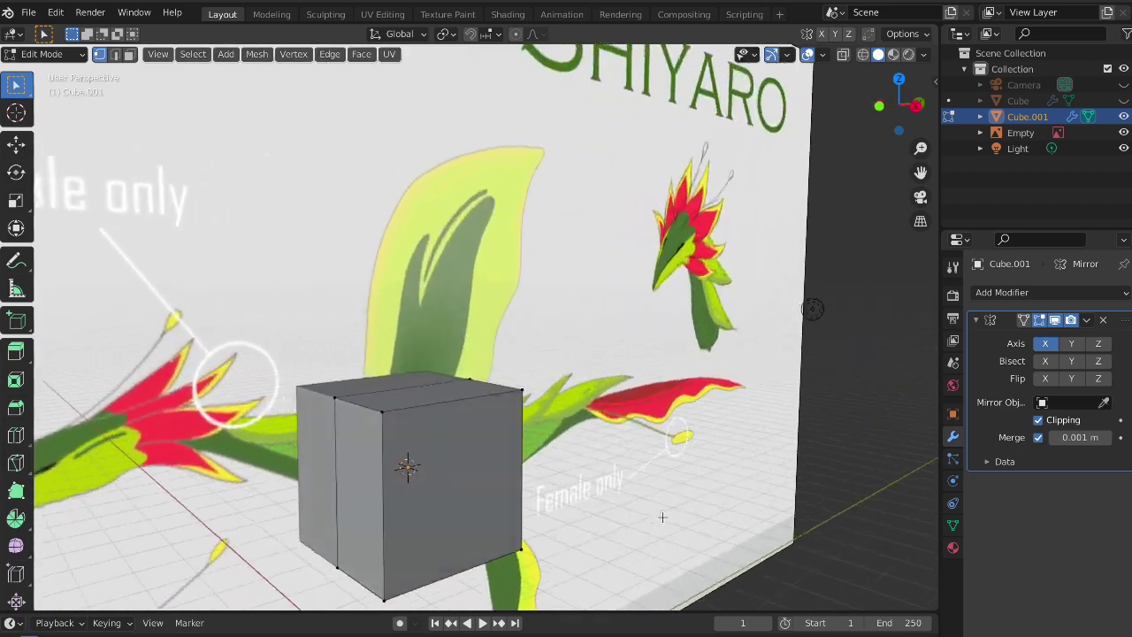
From the Right view, add a Subdivision Surface modifier and shade the whole mesh smooth
key("grave")
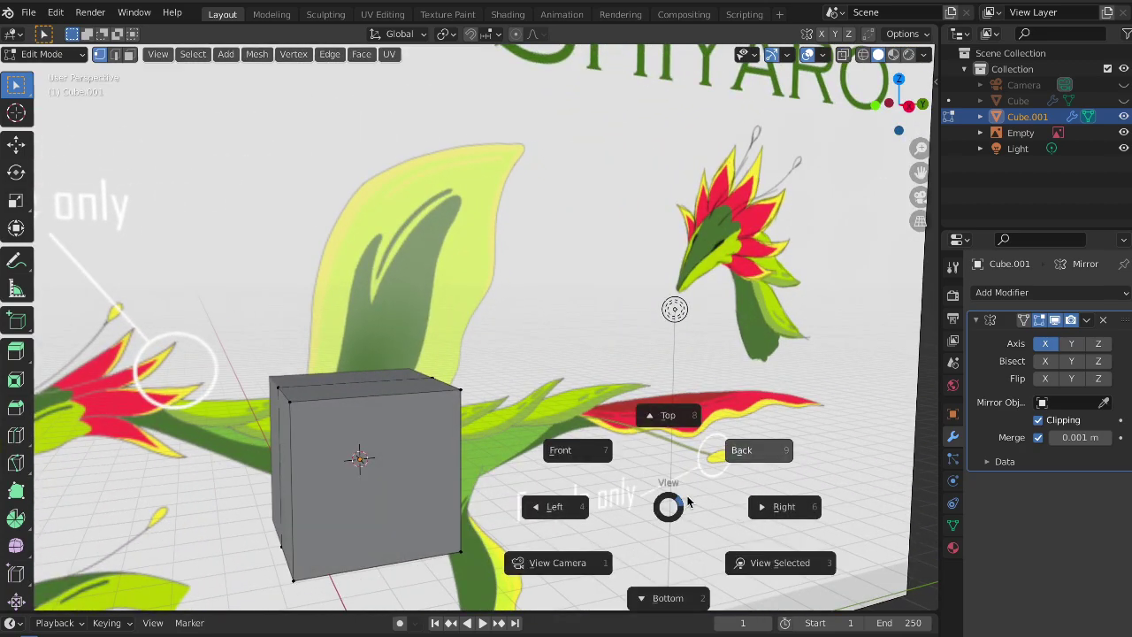
left_click(790, 509)
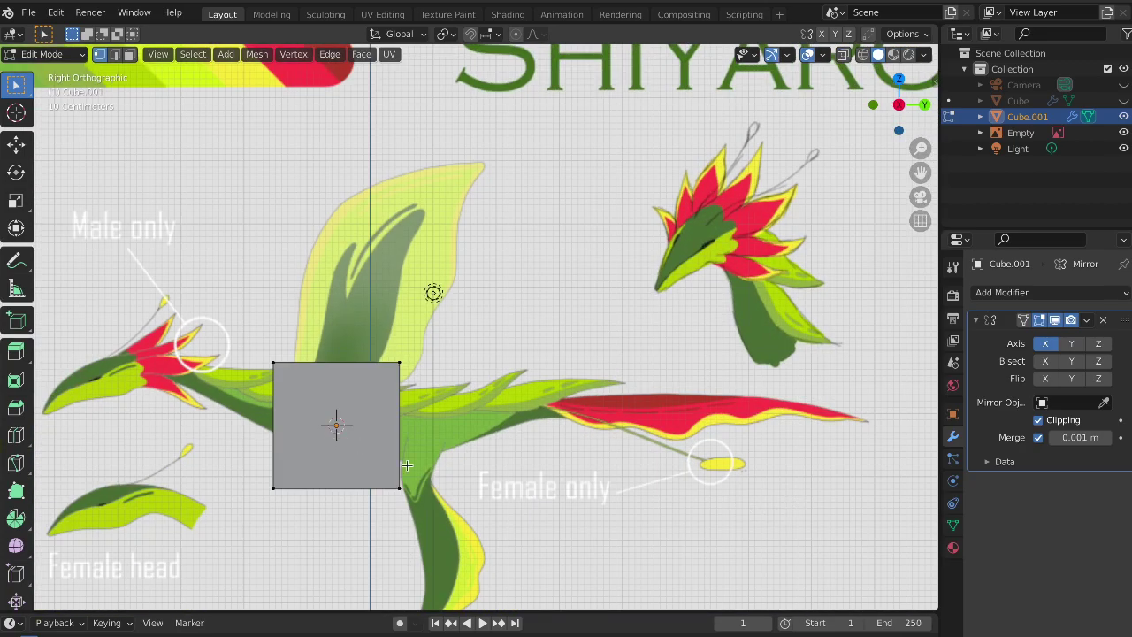
left_click(1030, 293)
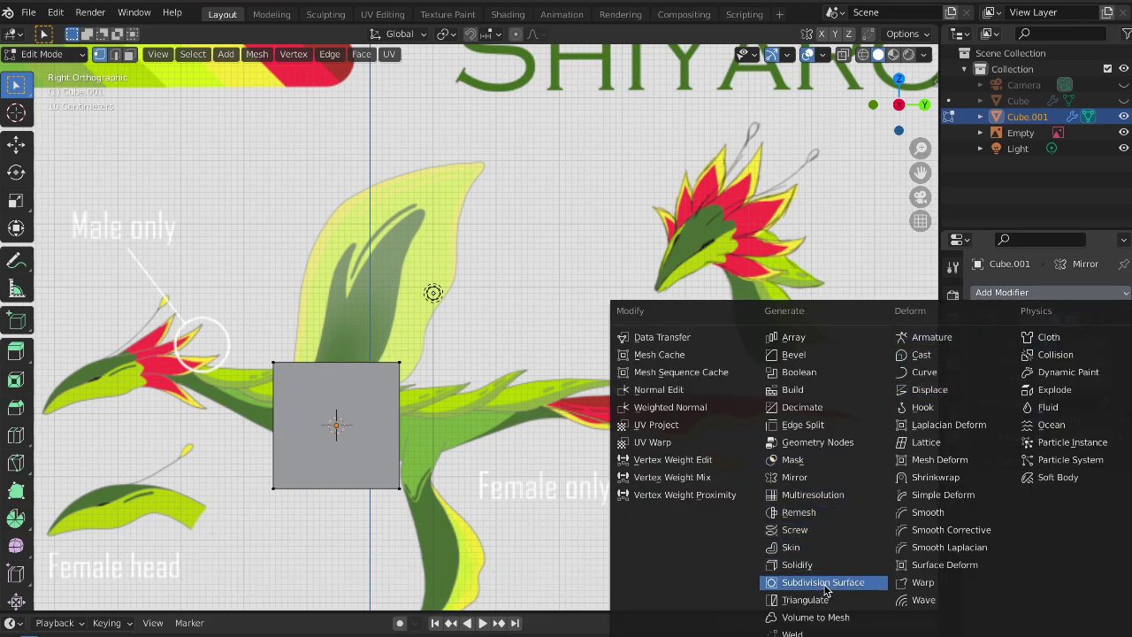
left_click(827, 589)
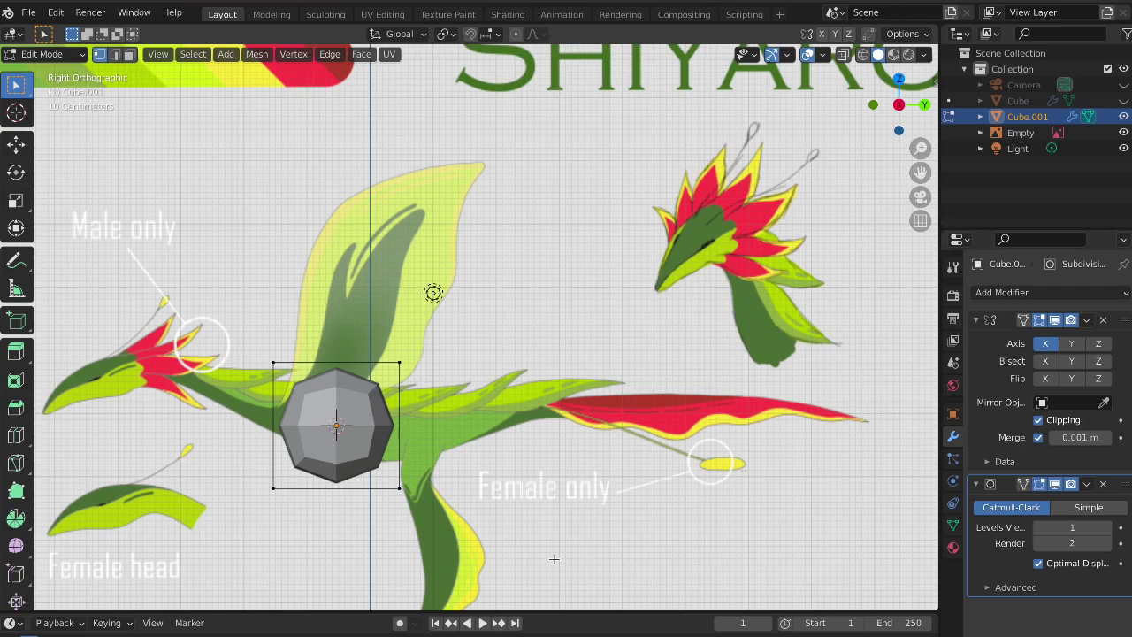
key("a")
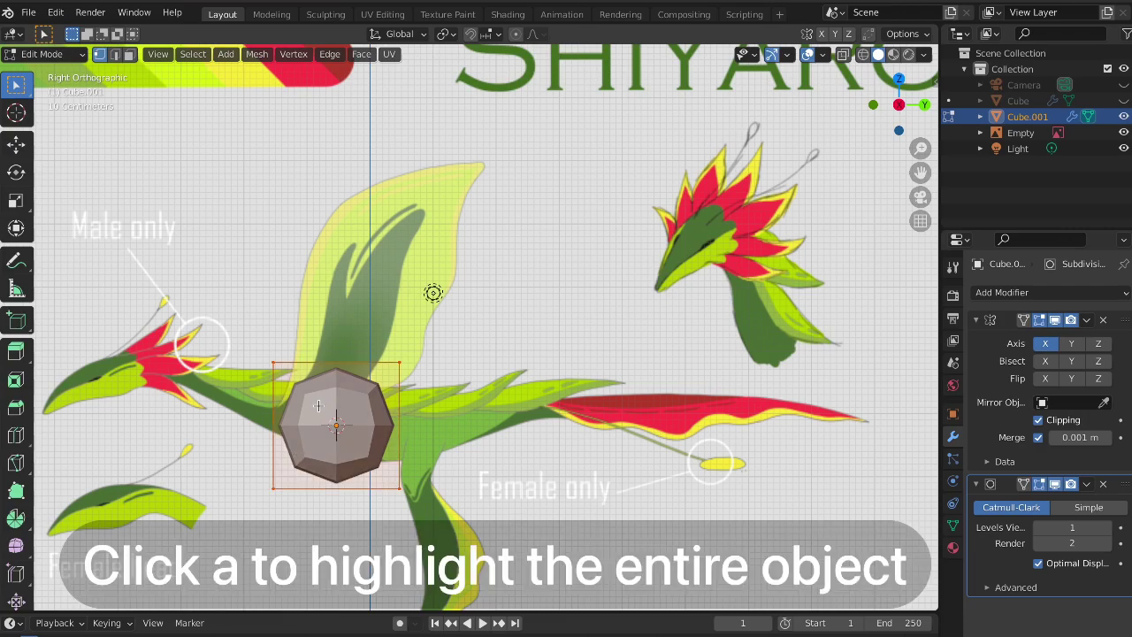
left_click(370, 58)
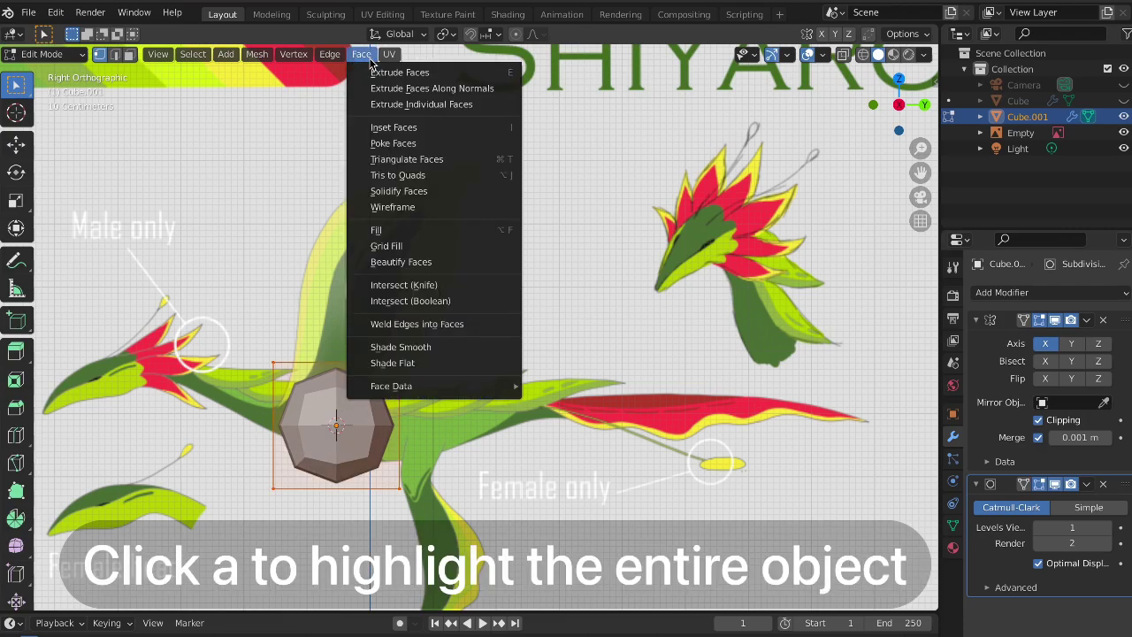
left_click(419, 348)
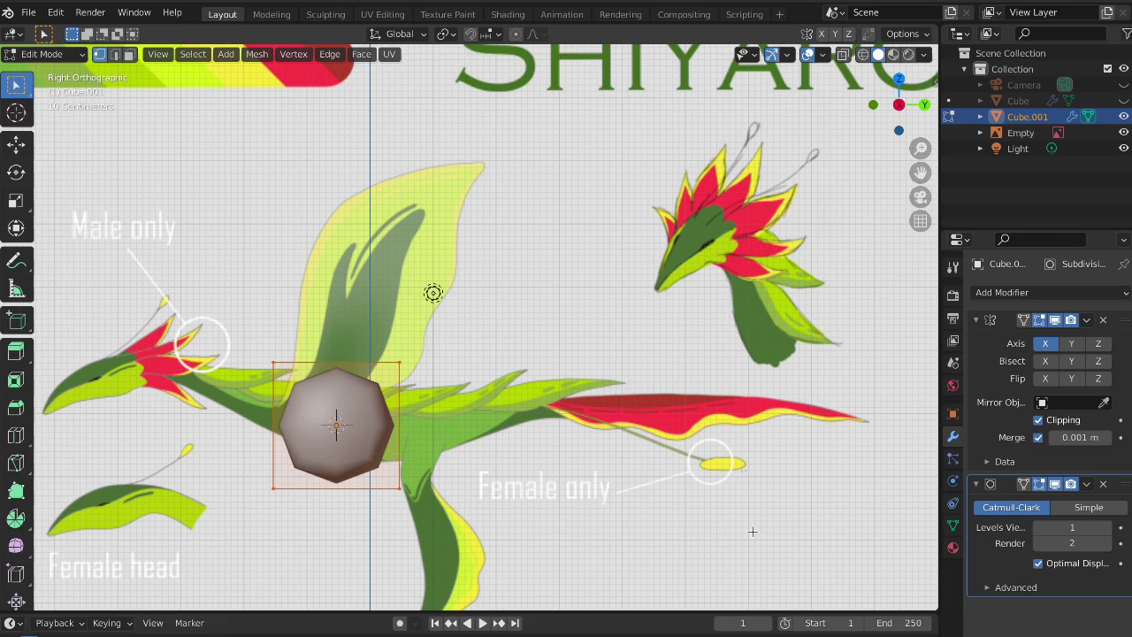
Turn on Auto Smooth in the mesh's Normals settings
left_click(953, 527)
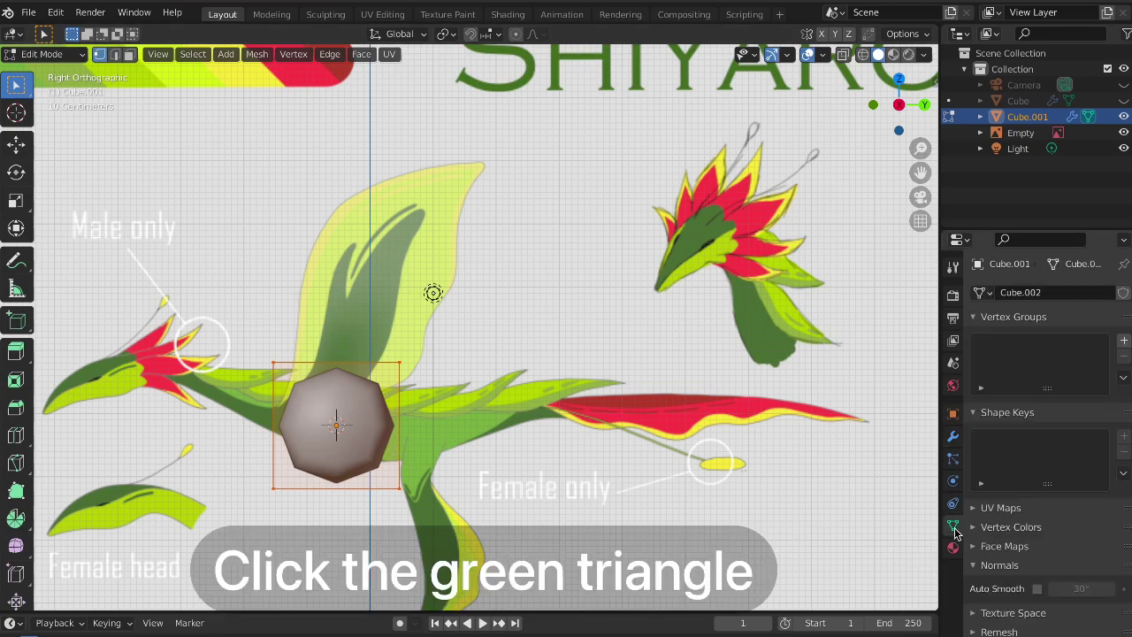
left_click(976, 570)
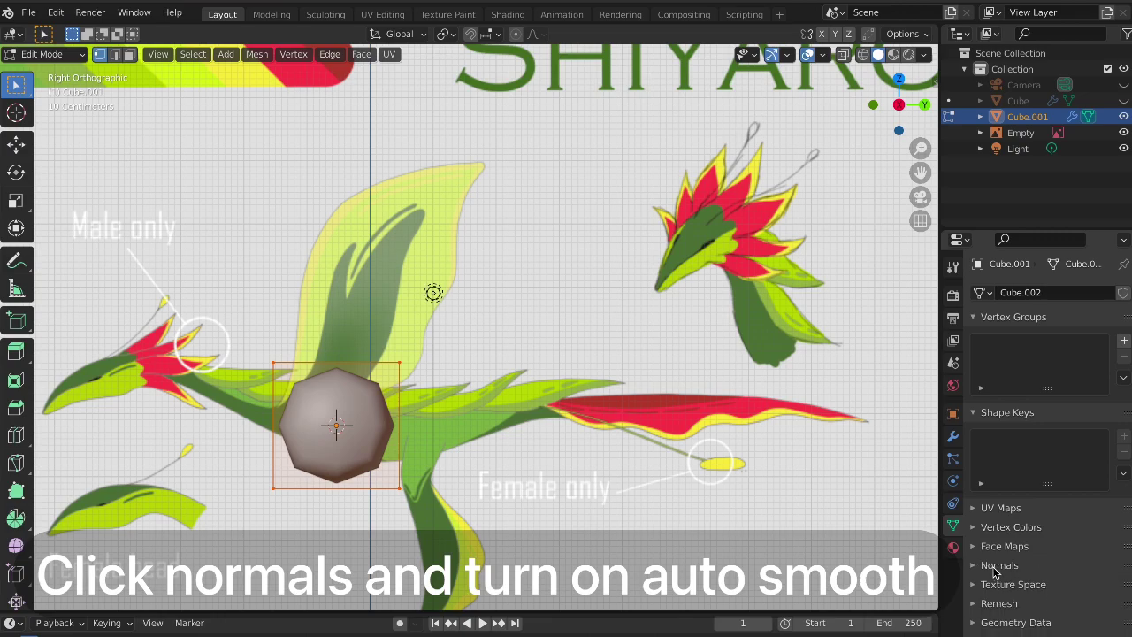
left_click(976, 568)
left_click(1037, 589)
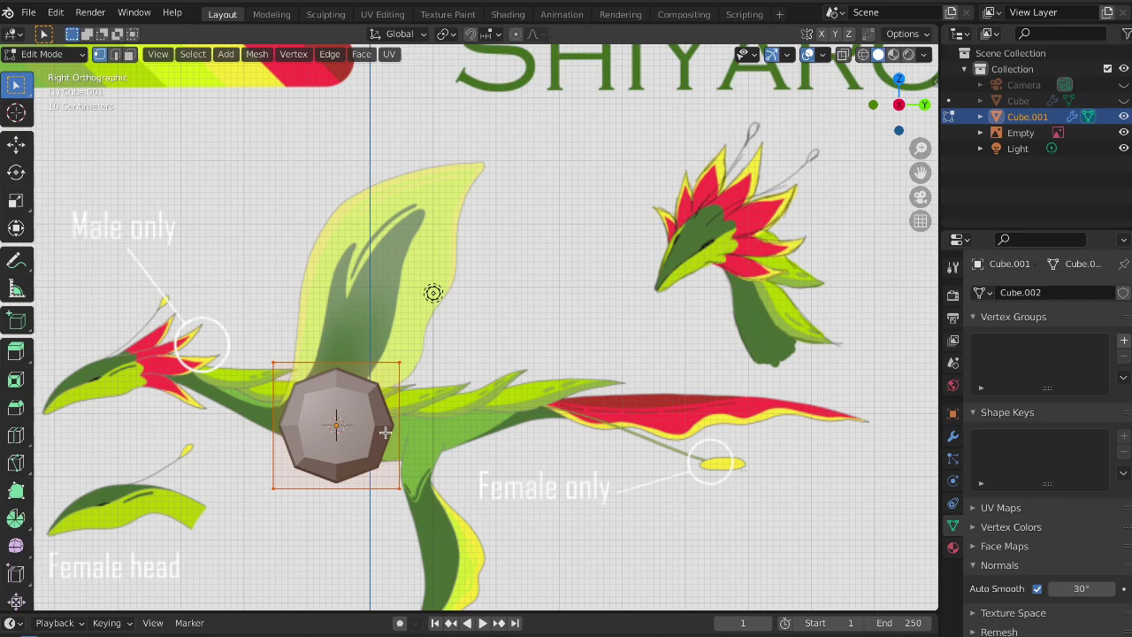
Toggle X-ray with Alt+Z and zoom in on the mesh over the concept art
middle_click_drag(384, 431, 426, 413, "shift")
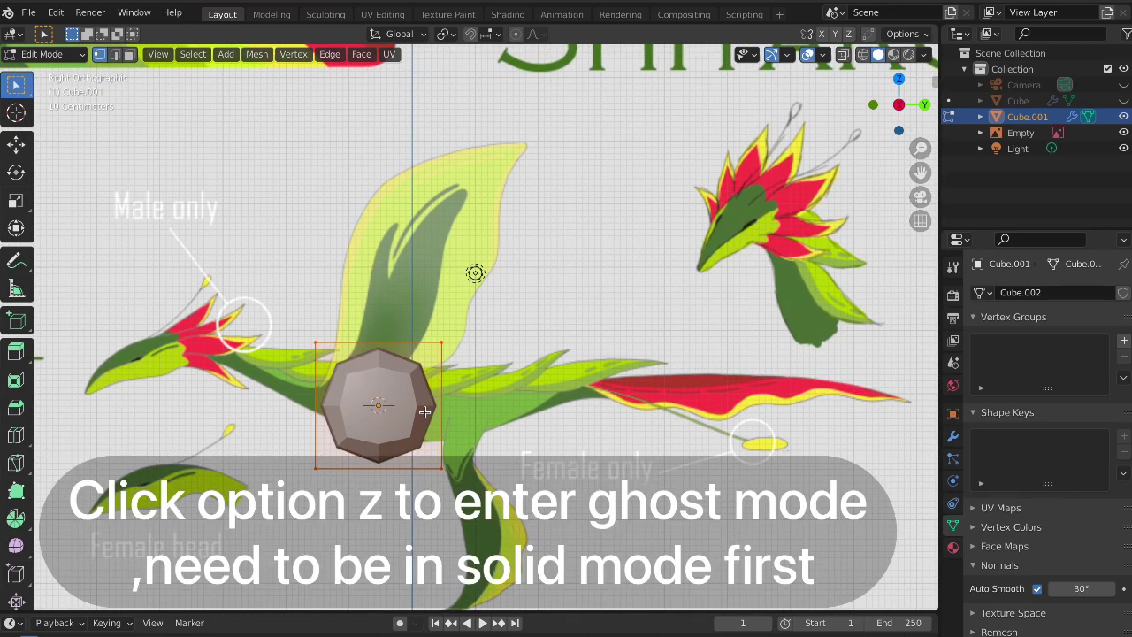
key("alt+z")
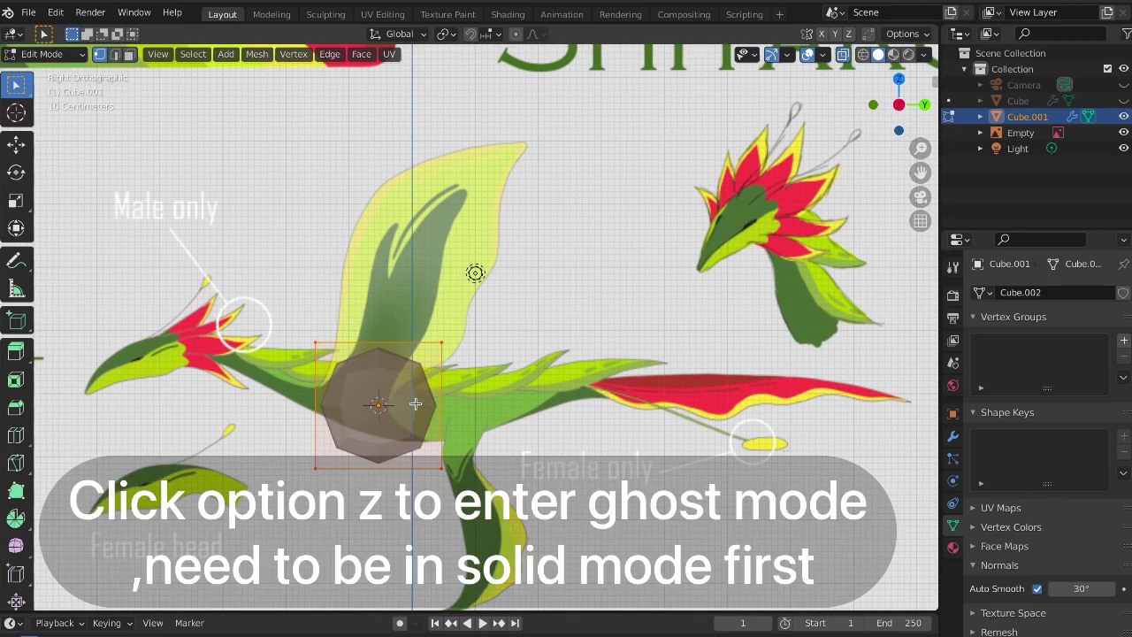
scroll(420, 407, "up", 2)
scroll(433, 411, "up", 1)
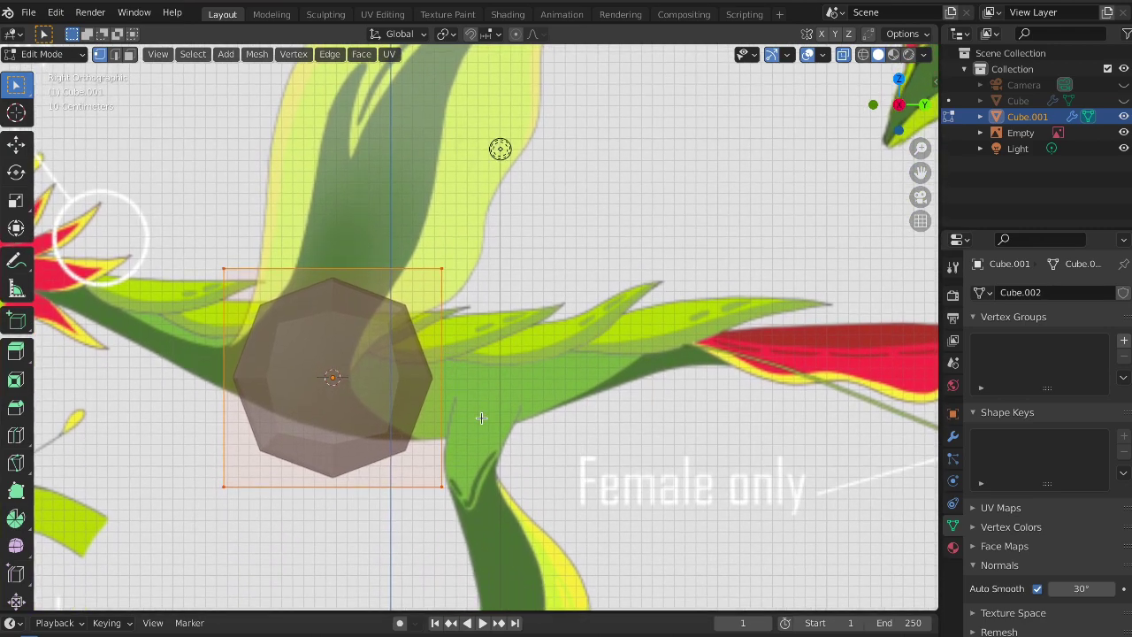
Shrink and move the mesh onto the creature's body, then select its right end face
key("s")
left_click(428, 374)
key("g")
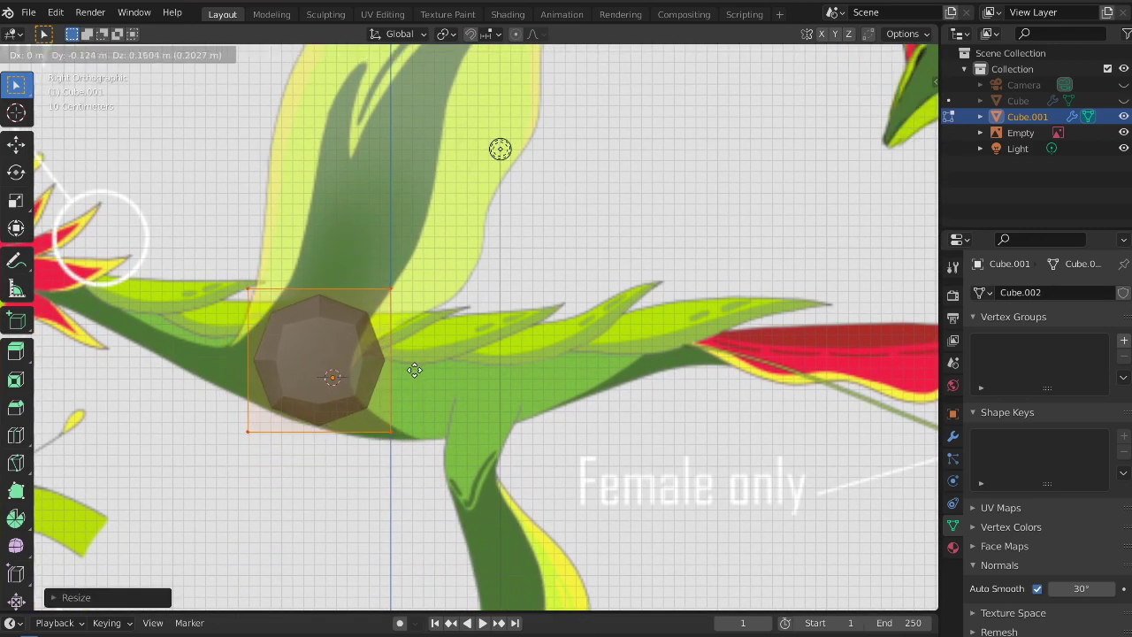
left_click(414, 370)
key("3")
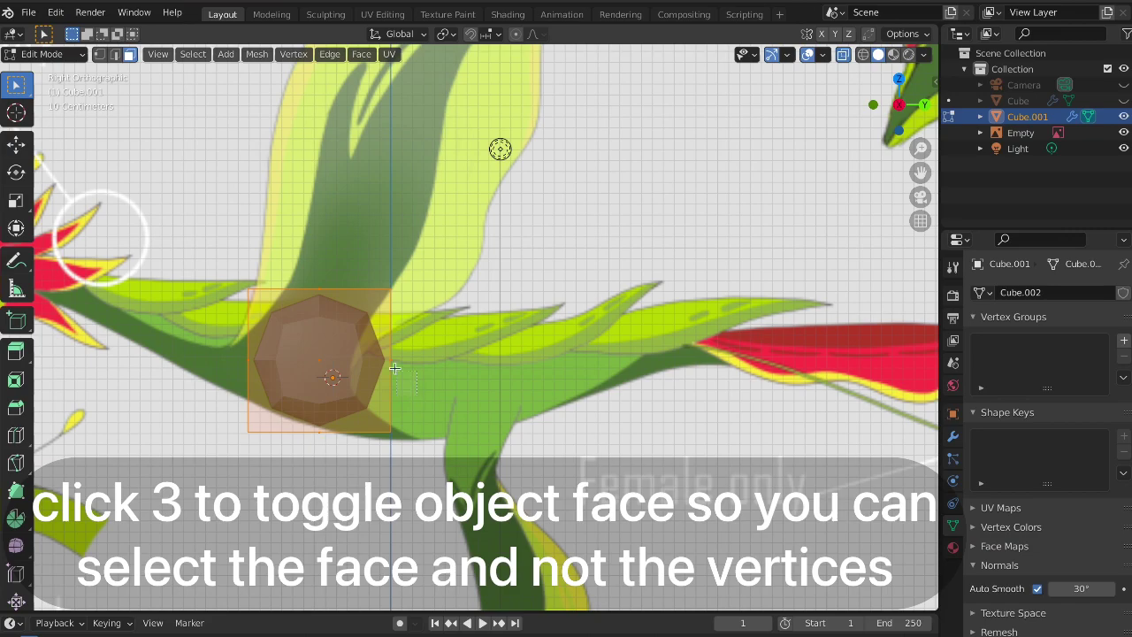
left_click(396, 338)
Extrude the end face into two body segments, resizing the end to curve it
key("e")
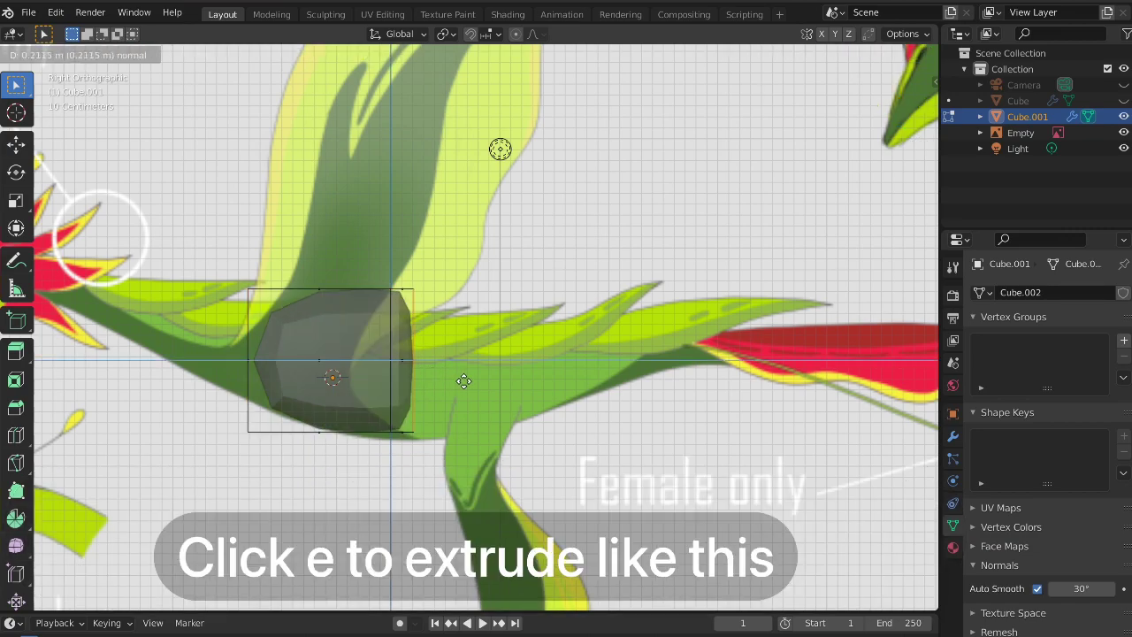
left_click(511, 392)
key("e")
left_click(588, 396)
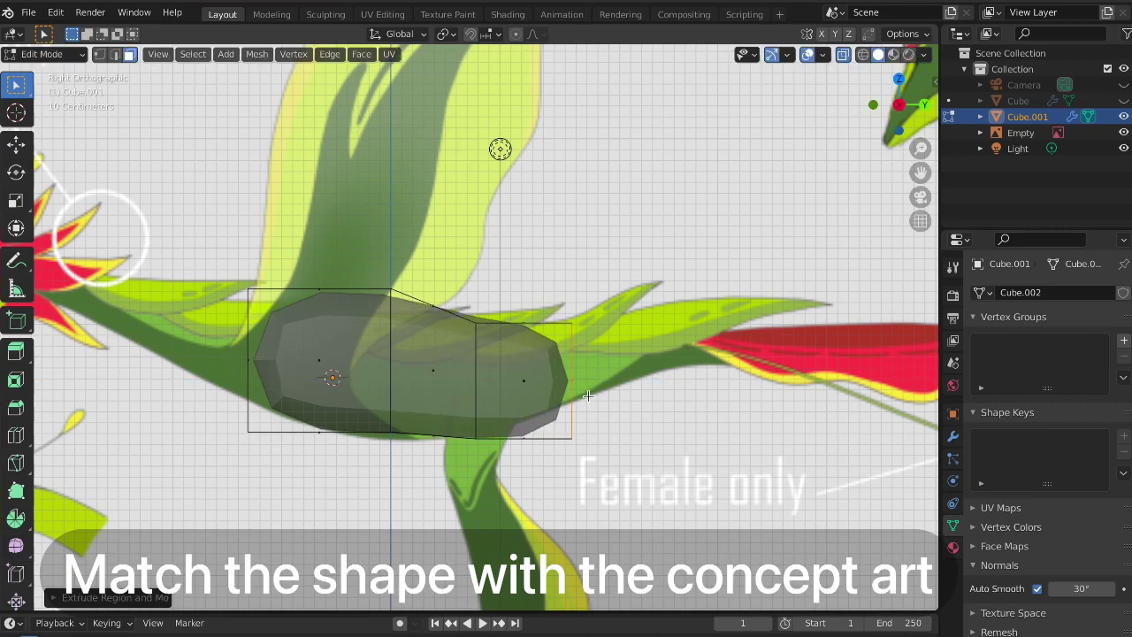
key("s")
left_click(598, 389)
key("s")
left_click(608, 401)
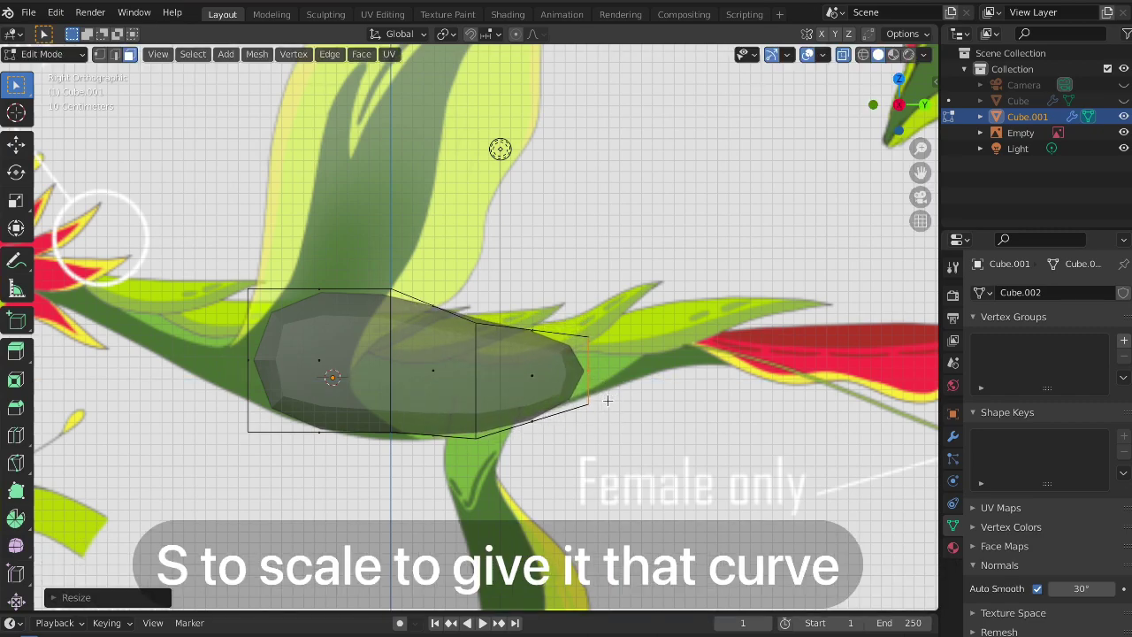
middle_click_drag(607, 400, 480, 424, "shift")
Extrude and taper two more segments toward the tail, nudging the end to match the art
key("e")
left_click(509, 423)
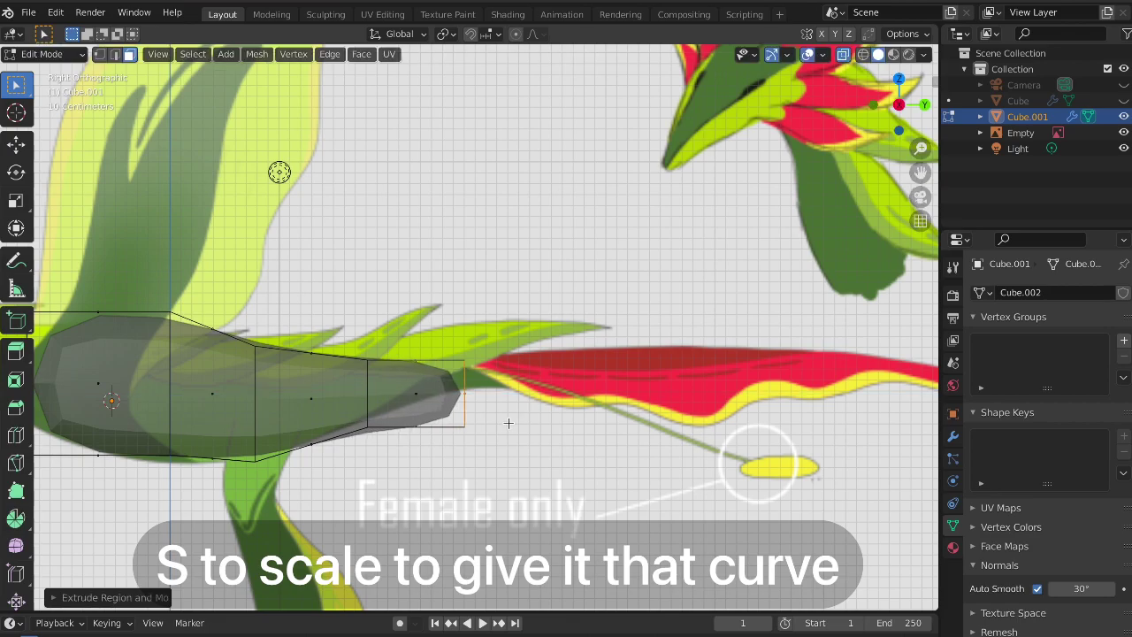
key("s")
left_click(484, 411)
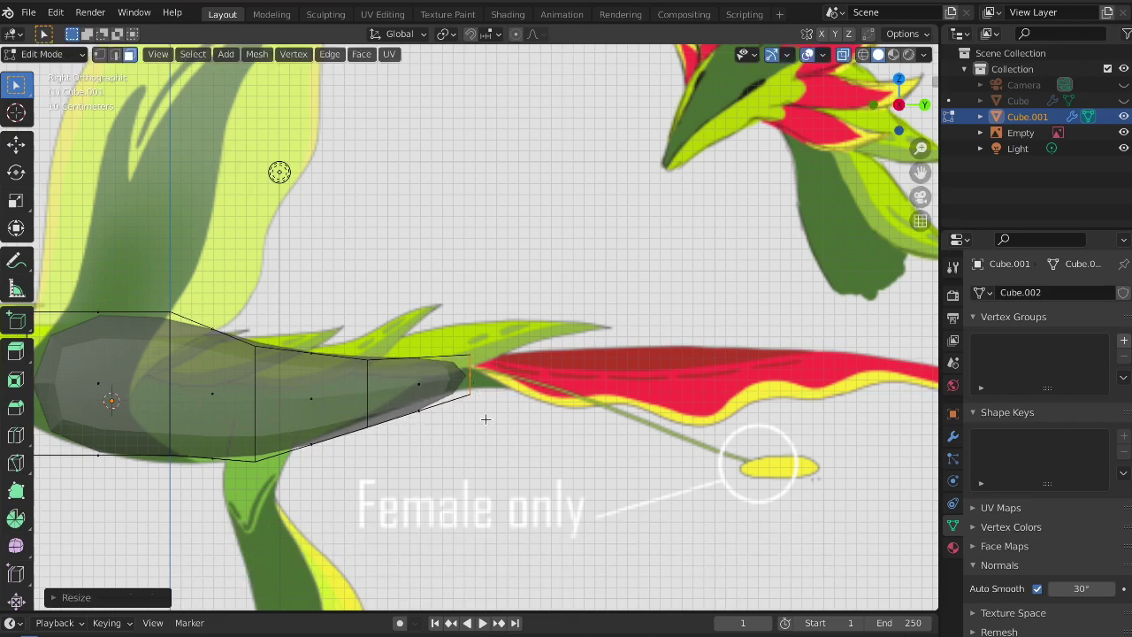
key("e")
left_click(587, 425)
key("g")
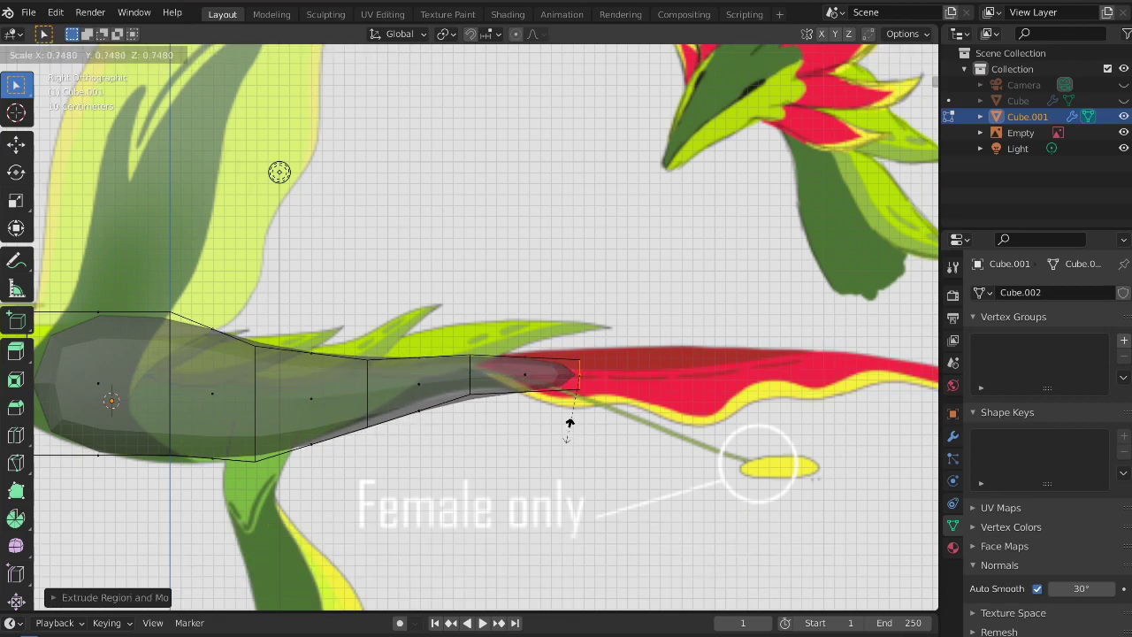
left_click(565, 429)
key("g")
left_click(561, 425)
mouse_move(561, 425)
middle_mouse_down("shift")
mouse_move(523, 446)
mouse_move(420, 465)
middle_mouse_up("shift")
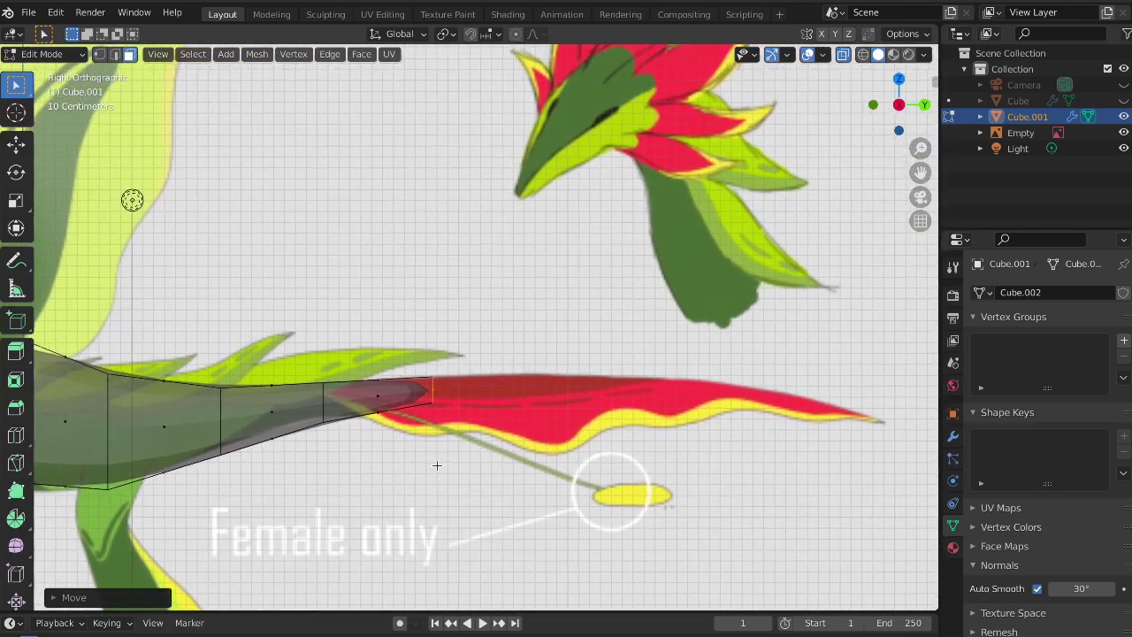
Extend the tail into the red plume, narrowing and repositioning the new segments
key("e")
left_click(522, 442)
key("s")
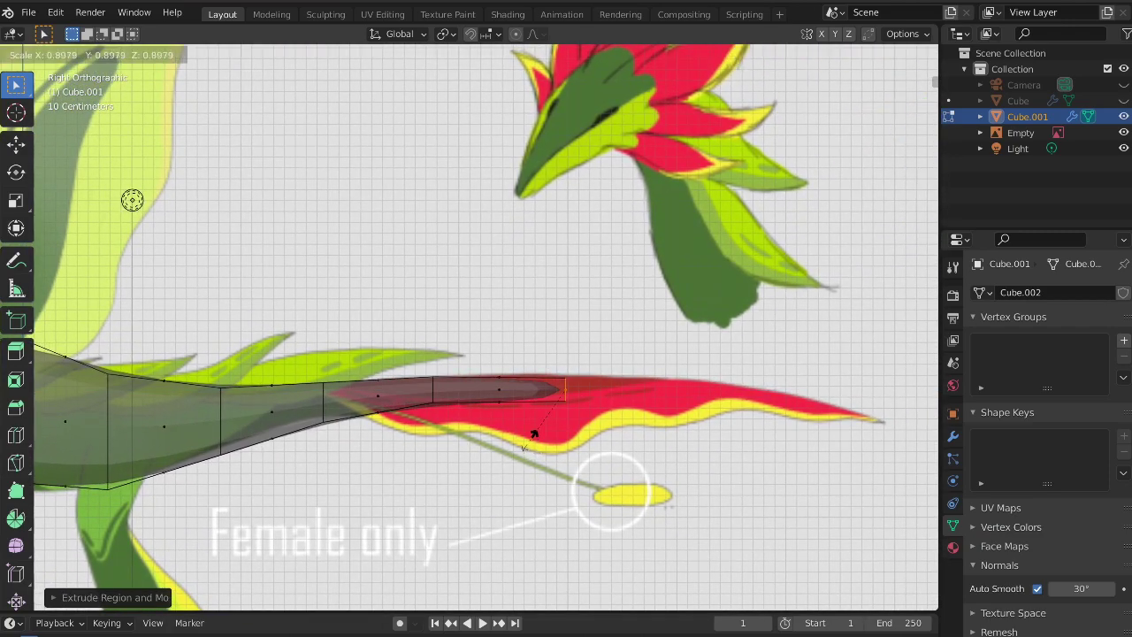
left_click(534, 437)
middle_click_drag(534, 438, 413, 455, "shift")
key("e")
left_click(524, 442)
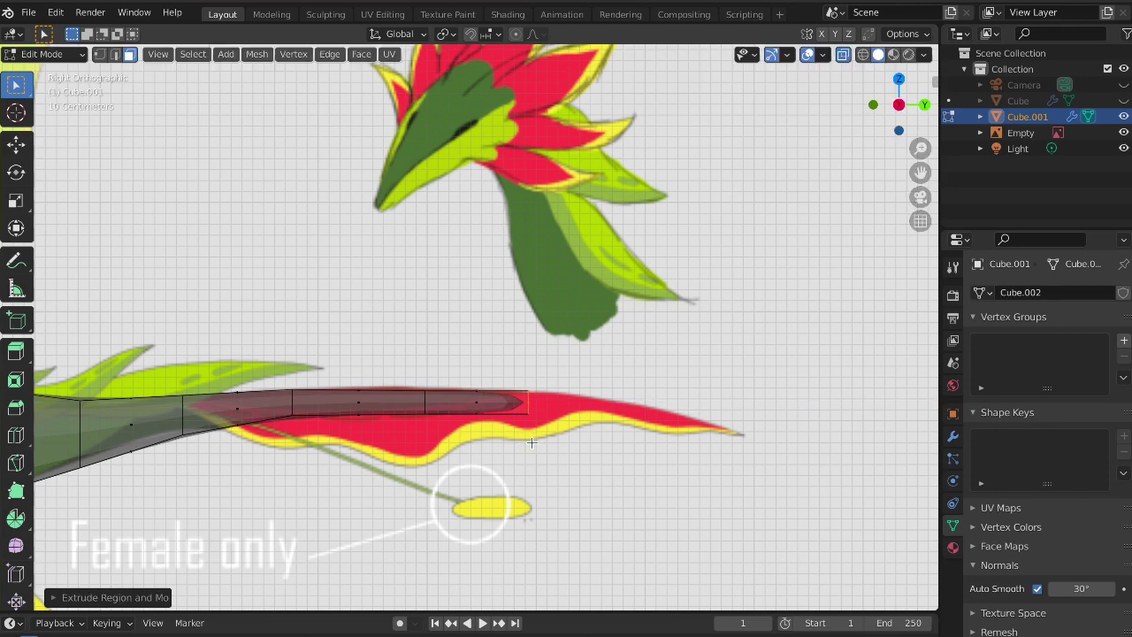
key("g")
left_click(543, 451)
Extrude the last segments and shrink the end into a thin pointed tail tip
key("e")
left_click(536, 448)
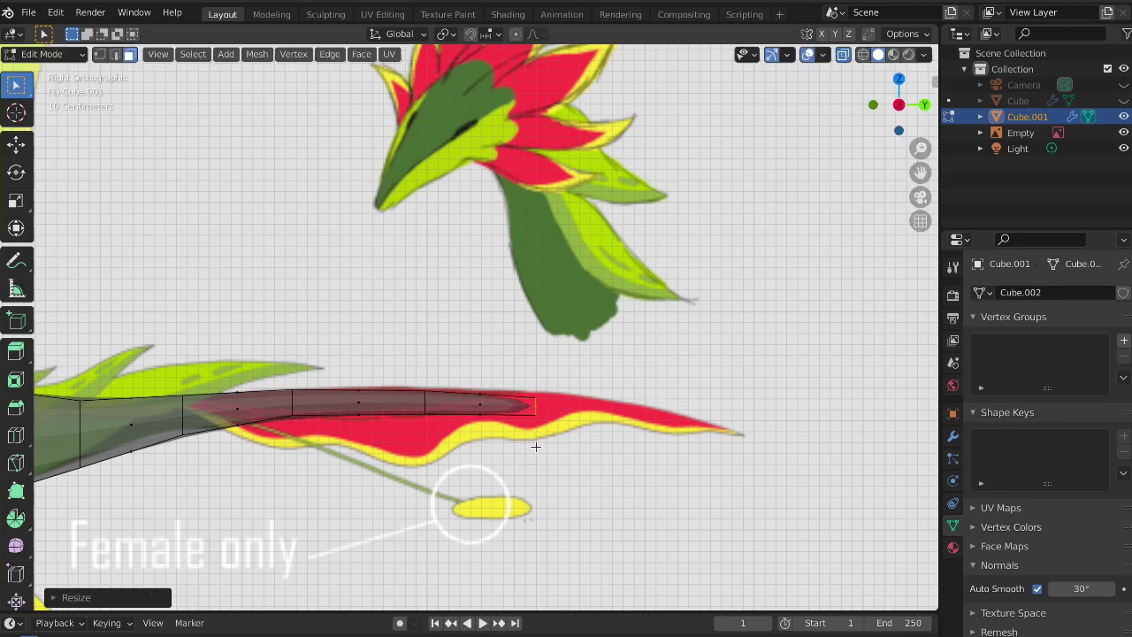
key("g")
left_click(642, 467)
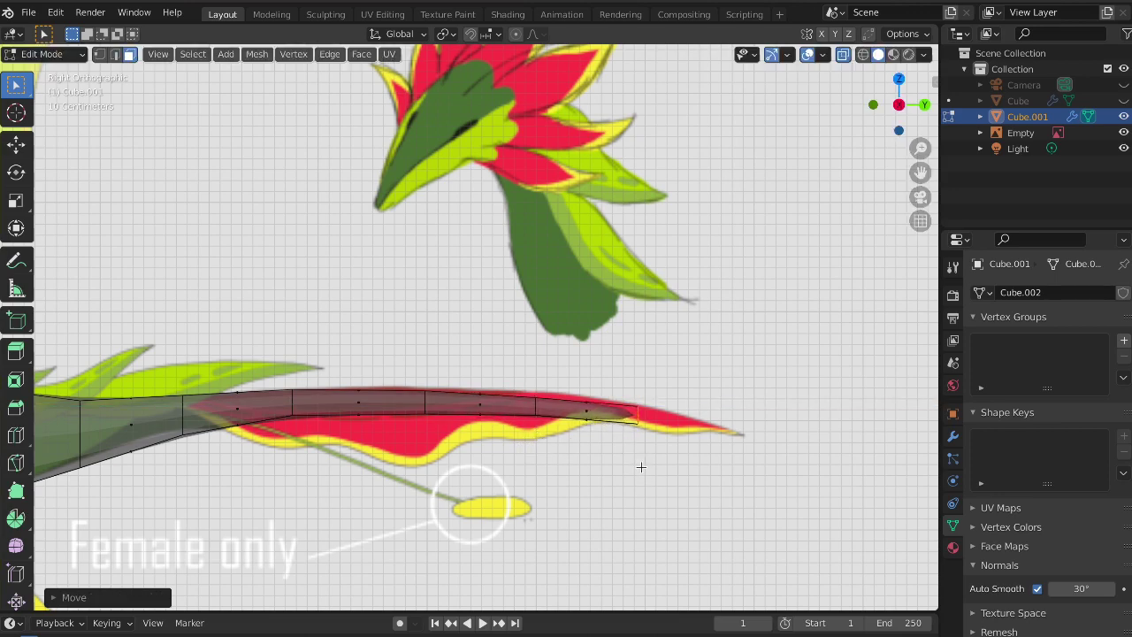
key("s")
left_click(618, 470)
key("e")
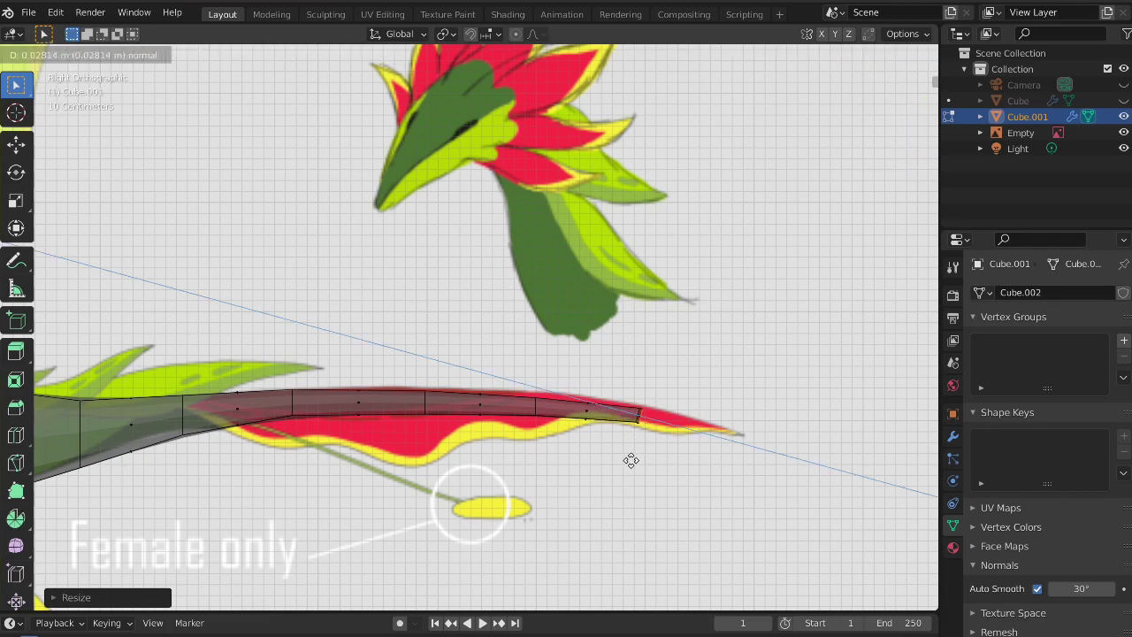
left_click(720, 462)
key("g")
left_click(730, 456)
key("s")
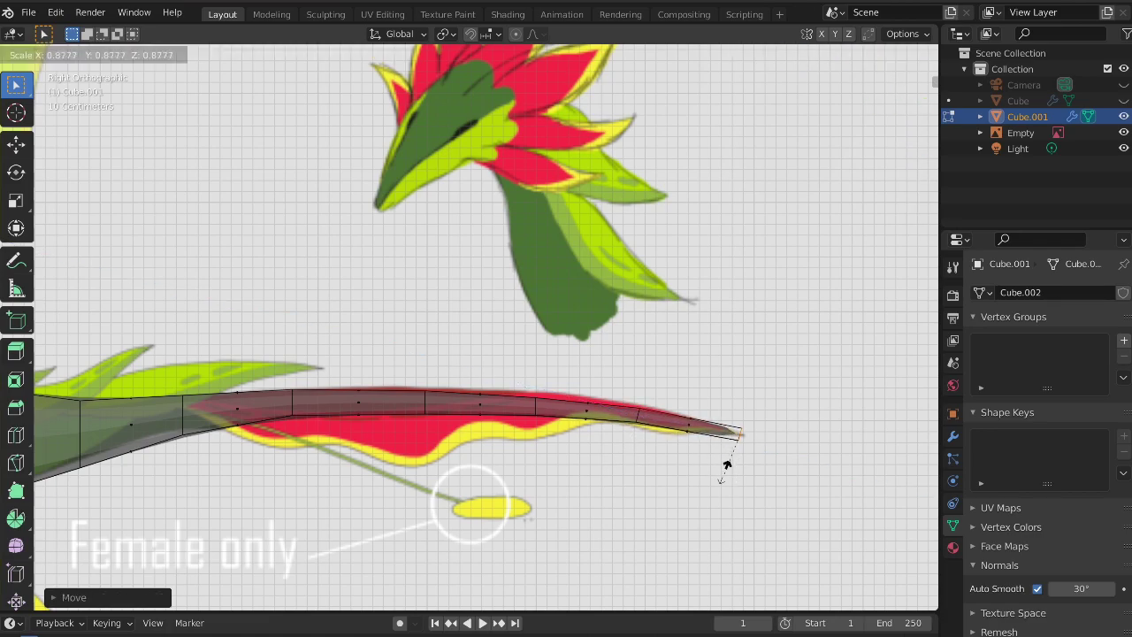
left_click(725, 445)
Extrude the body's left end loop into a smaller neck segment
scroll(323, 477, "up", 3)
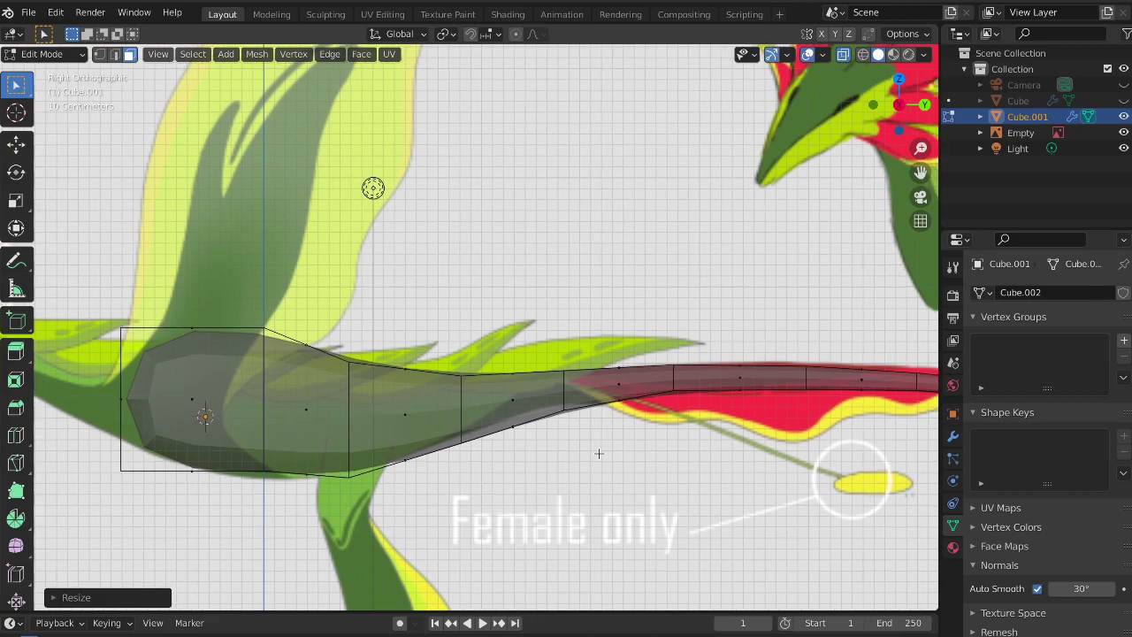
scroll(411, 468, "up", 2)
middle_click_drag(412, 468, 567, 469, "shift")
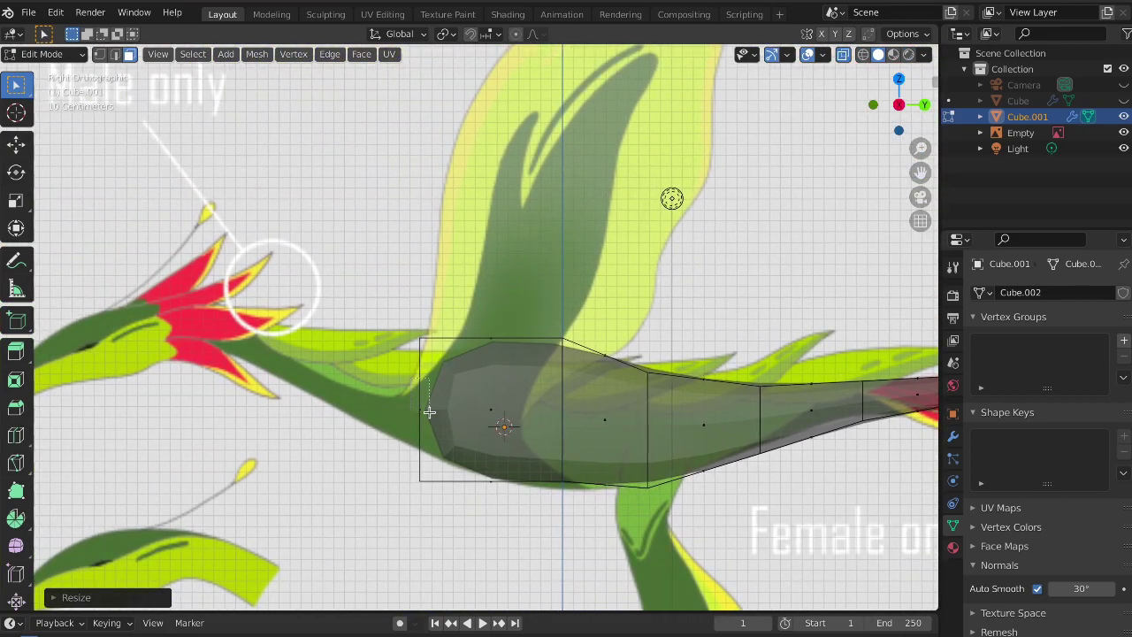
left_click_drag(429, 411, 372, 417)
key("e")
left_click(341, 448)
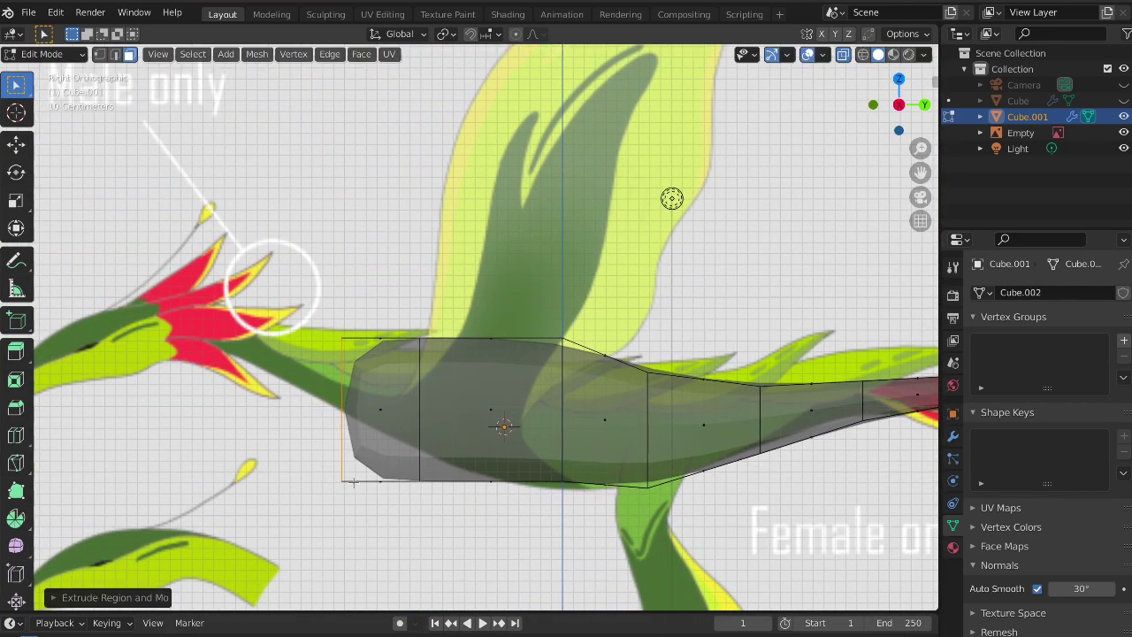
key("s")
left_click(379, 462)
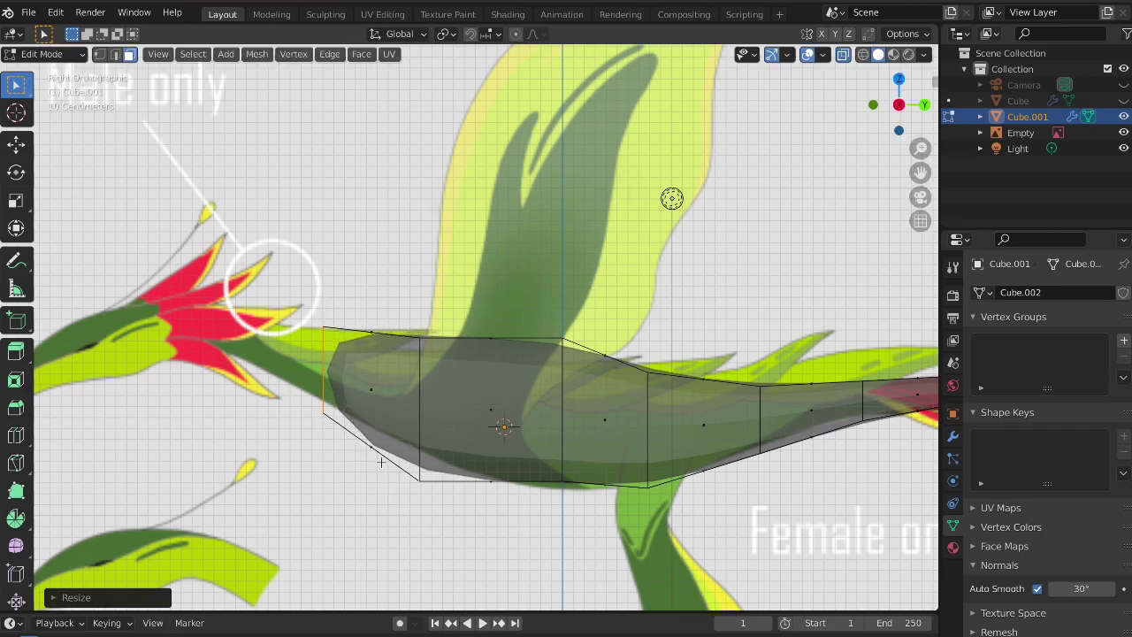
Extrude a raised, narrower neck segment and then the red beak segment
key("e")
left_click(370, 437)
key("g")
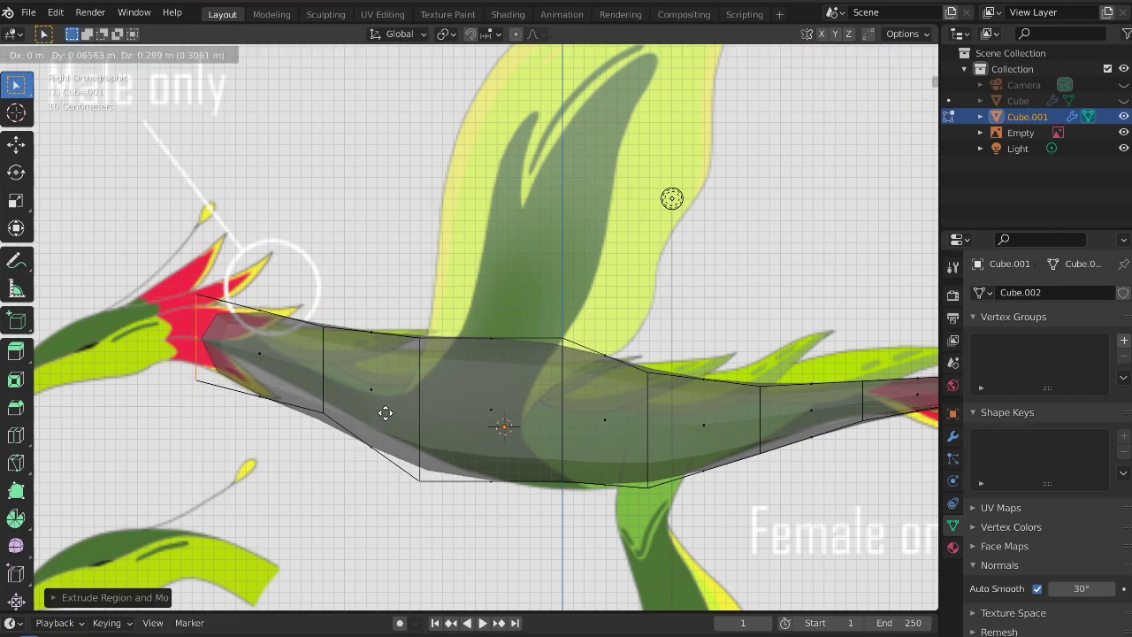
left_click(384, 412)
key("s")
left_click(350, 440)
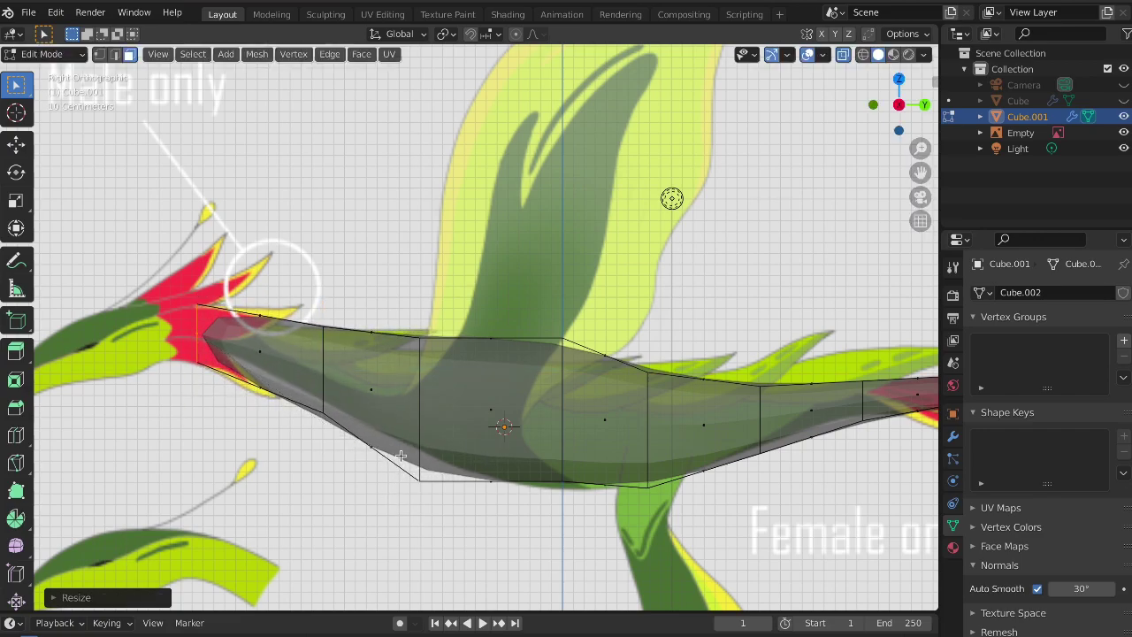
key("e")
left_click(338, 439)
Move neck-underside, beak-base and beak-corner vertices onto the reference outlines
key("1")
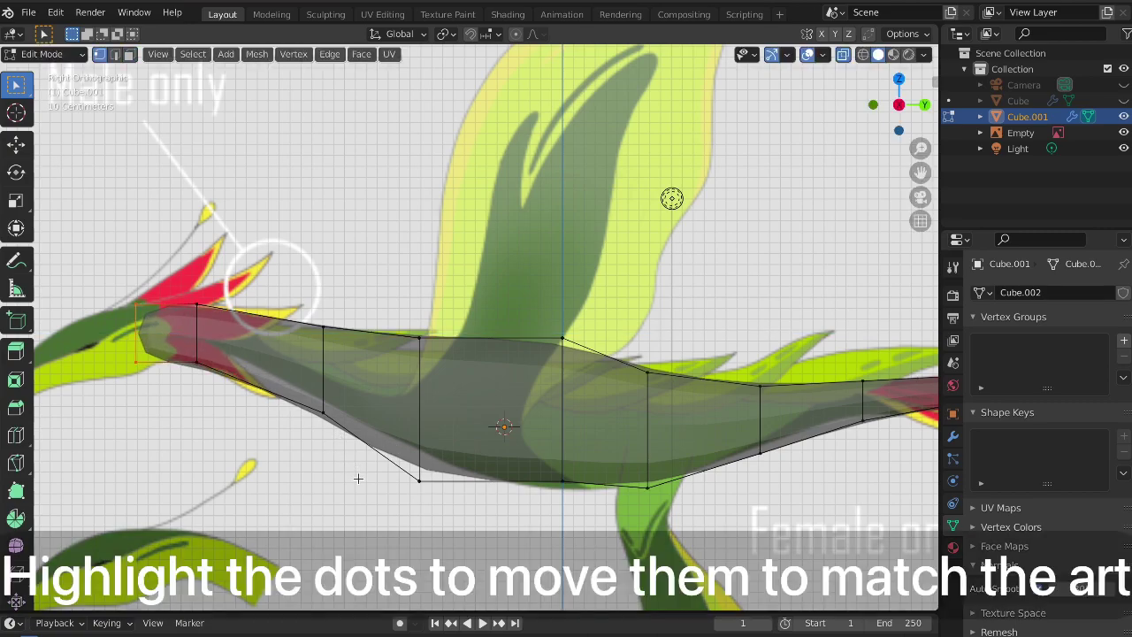
left_click_drag(304, 389, 329, 432)
key("g")
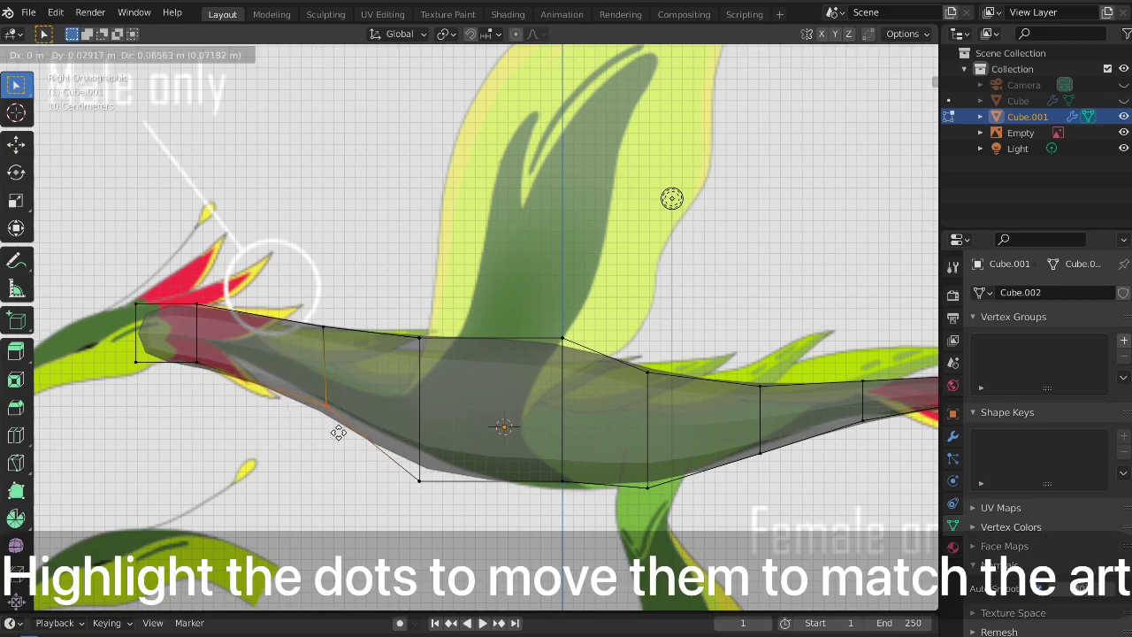
left_click(341, 424)
key("g")
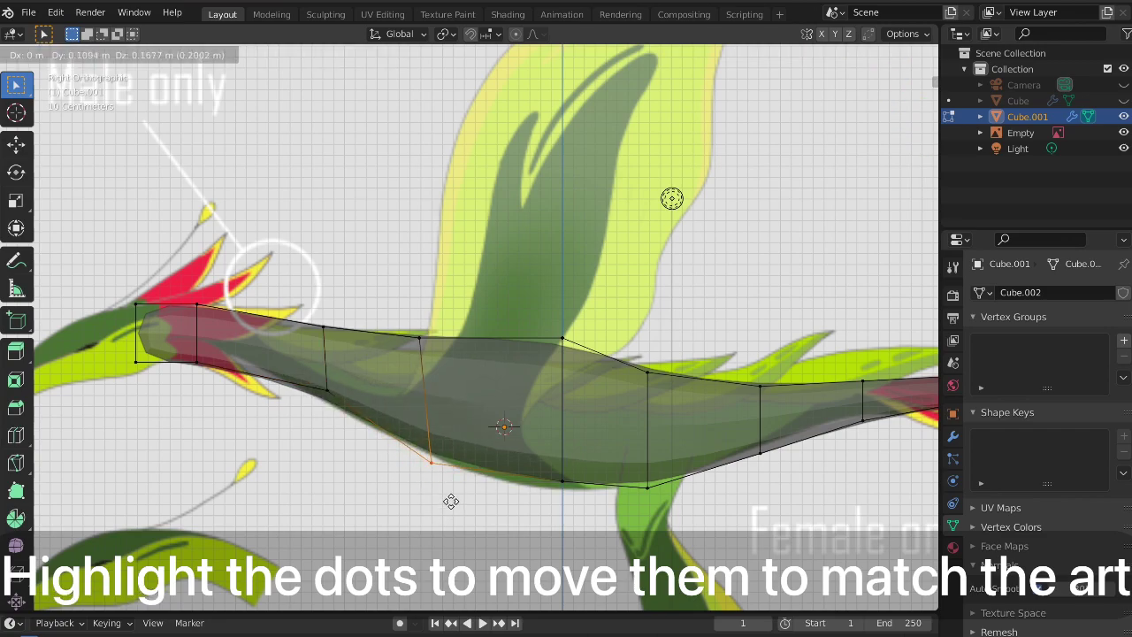
left_click(450, 503)
left_click(195, 354)
key("g")
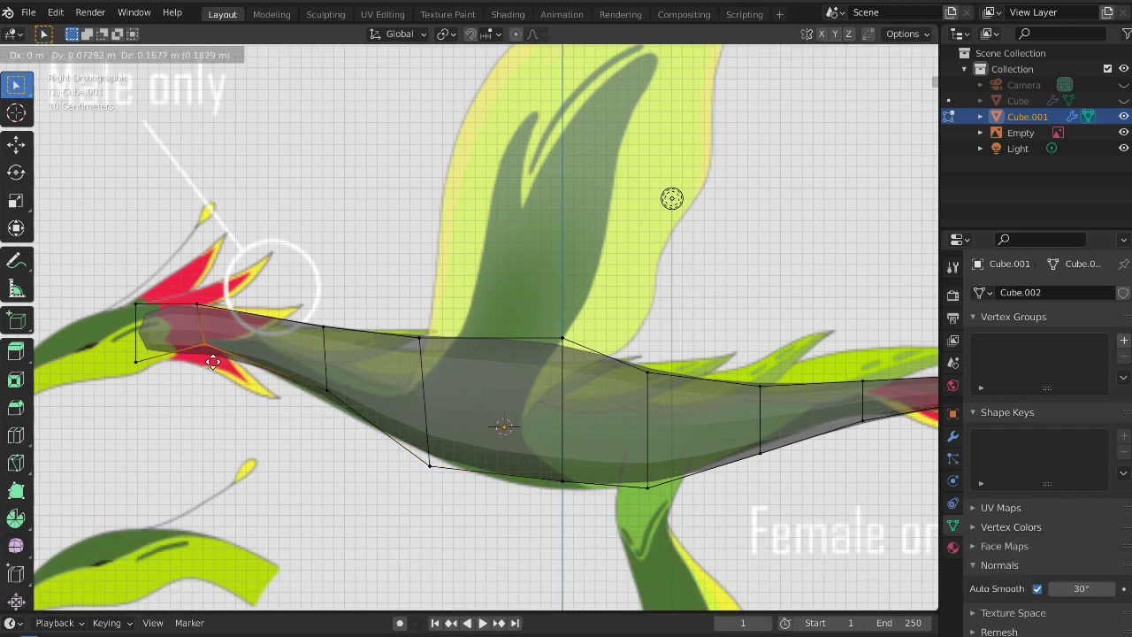
left_click(181, 360)
left_click(141, 380)
key("g")
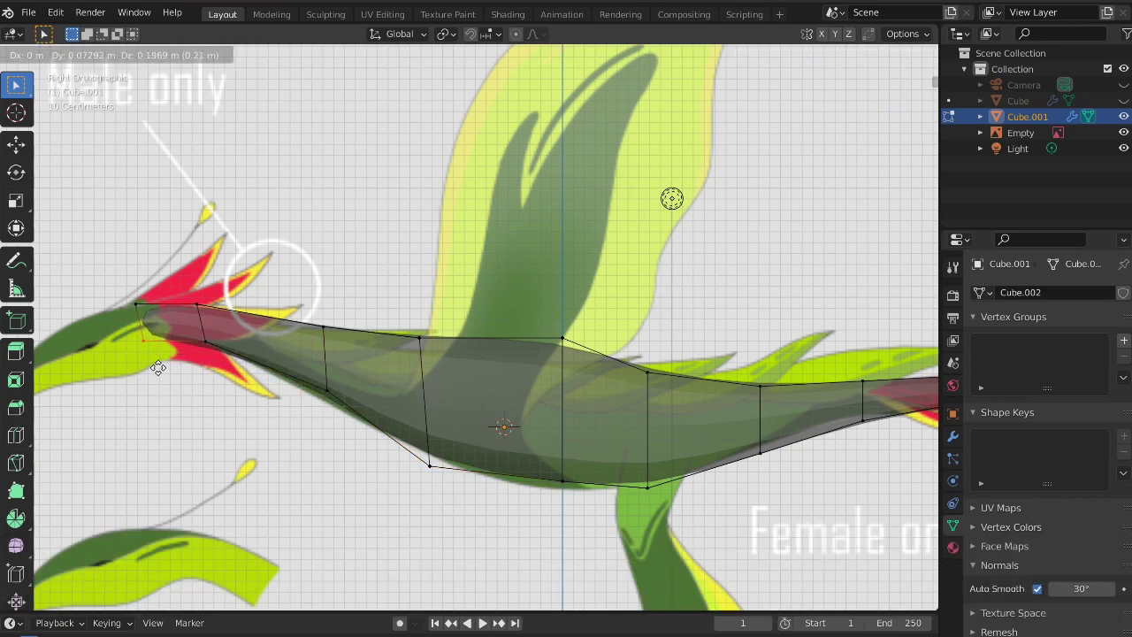
left_click(158, 368)
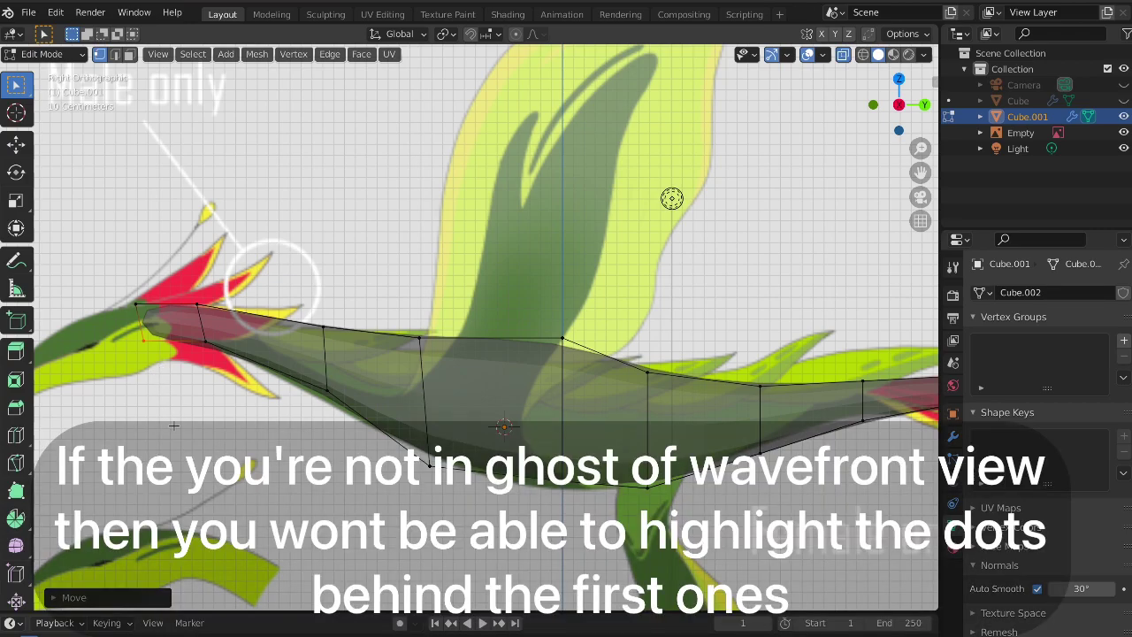
Add an edge loop across the body's middle and nudge the belly edge to fit the drawing
left_click(489, 423)
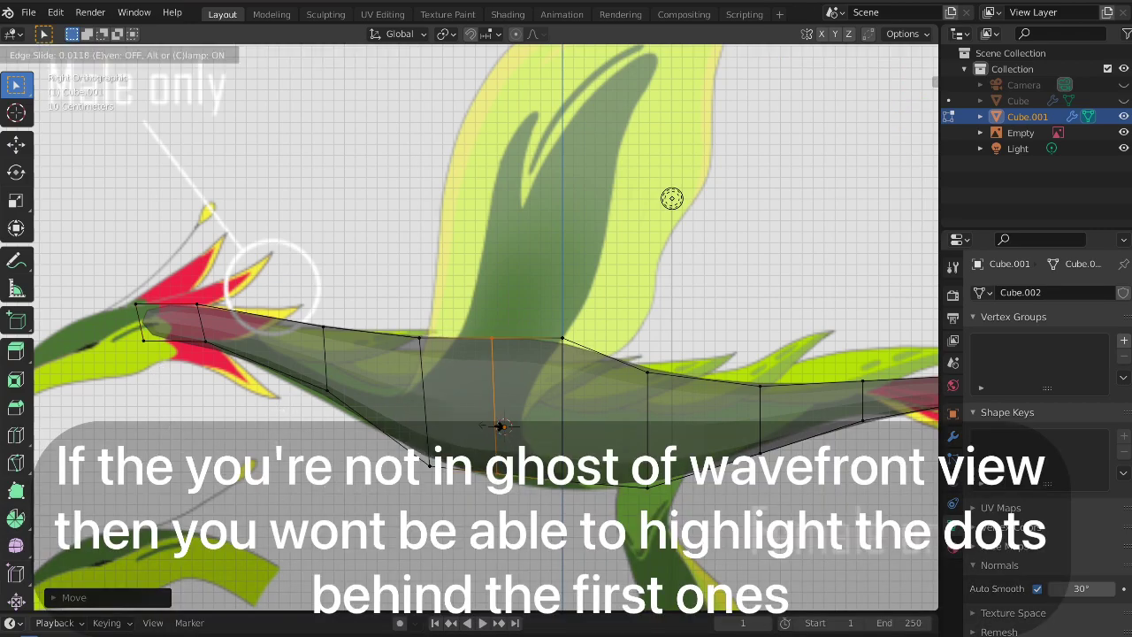
left_click(493, 458)
key("g")
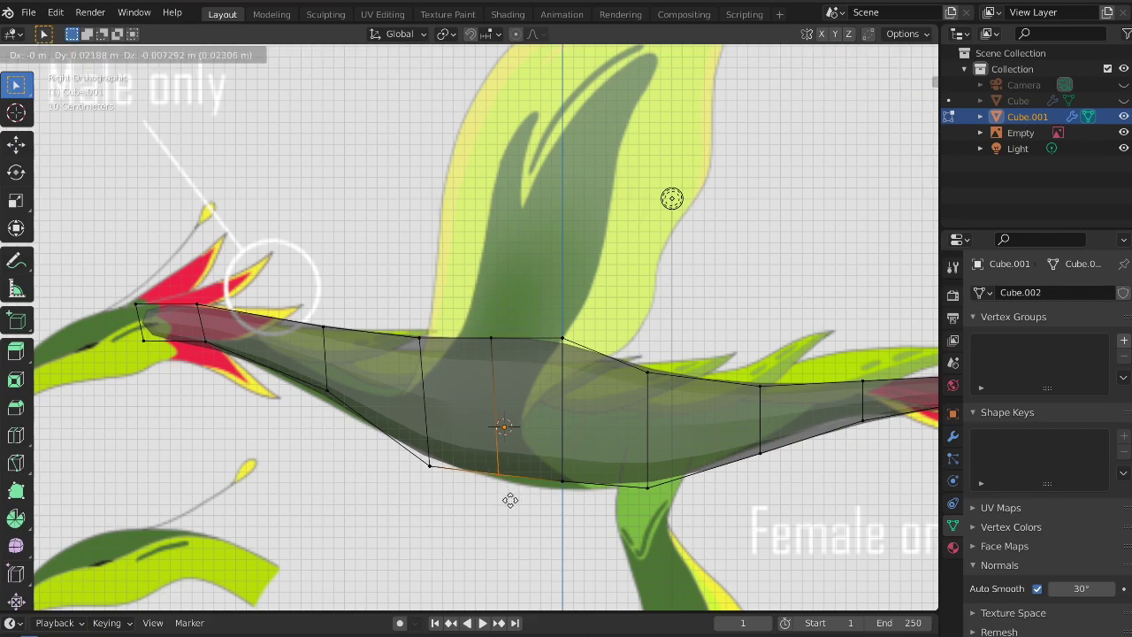
left_click(517, 510)
left_click_drag(554, 466, 554, 468)
key("g")
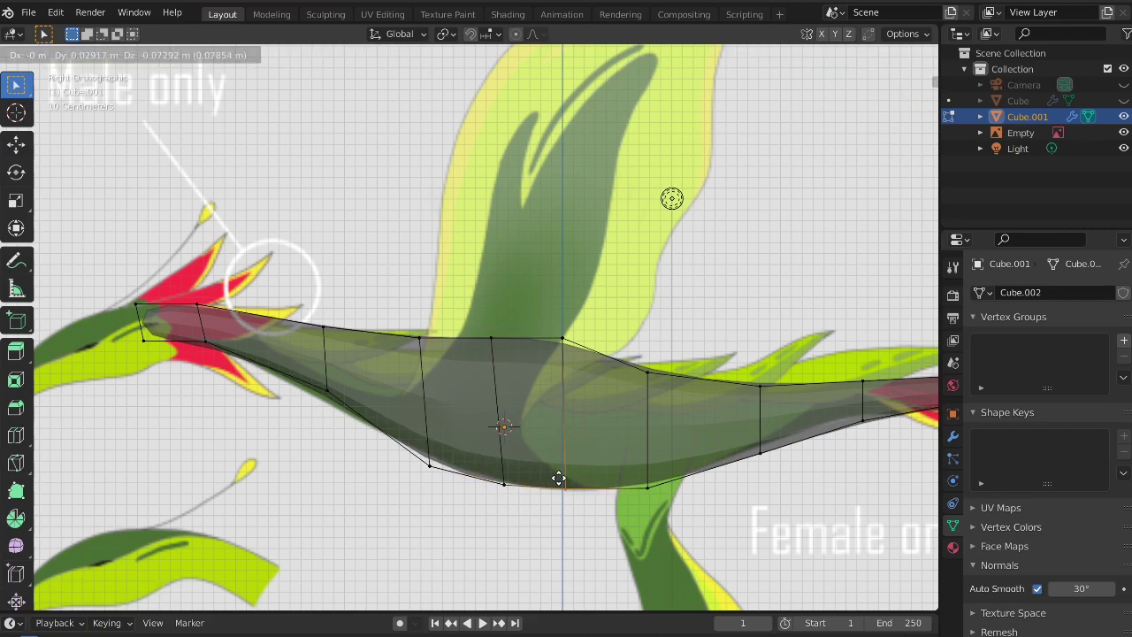
left_click(557, 478)
Switch the viewport to solid shading, return to Object Mode and orbit the body
key("z")
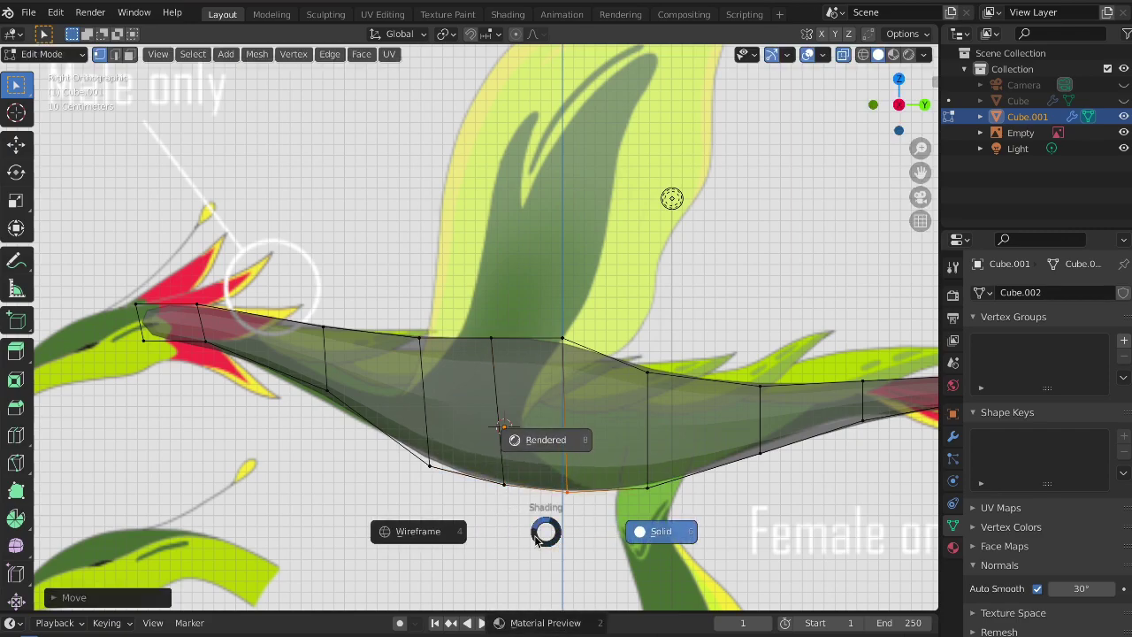
left_click(558, 534)
scroll(558, 534, "down", 3)
key("Tab")
mouse_move(558, 534)
middle_mouse_down()
mouse_move(621, 518)
mouse_move(424, 549)
mouse_move(242, 535)
middle_mouse_up()
Bring up the view direction choices to look from above
key("grave")
From top view in Edit Mode, push the body's side vertices outward
left_click(399, 373)
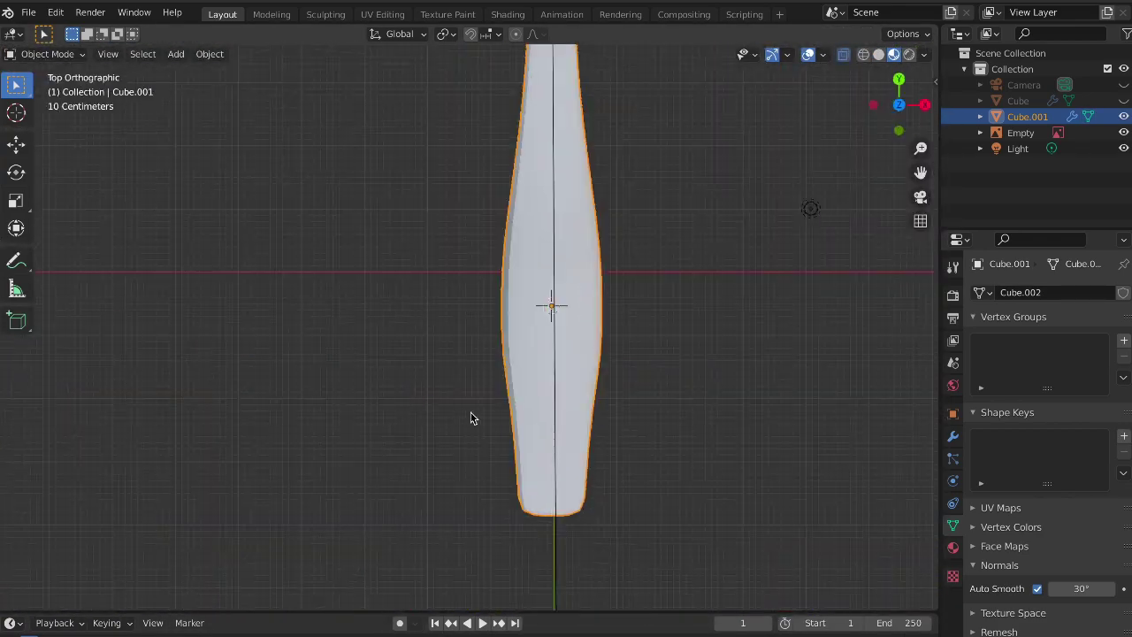
key("Tab")
key("g")
left_click(596, 453)
key("g")
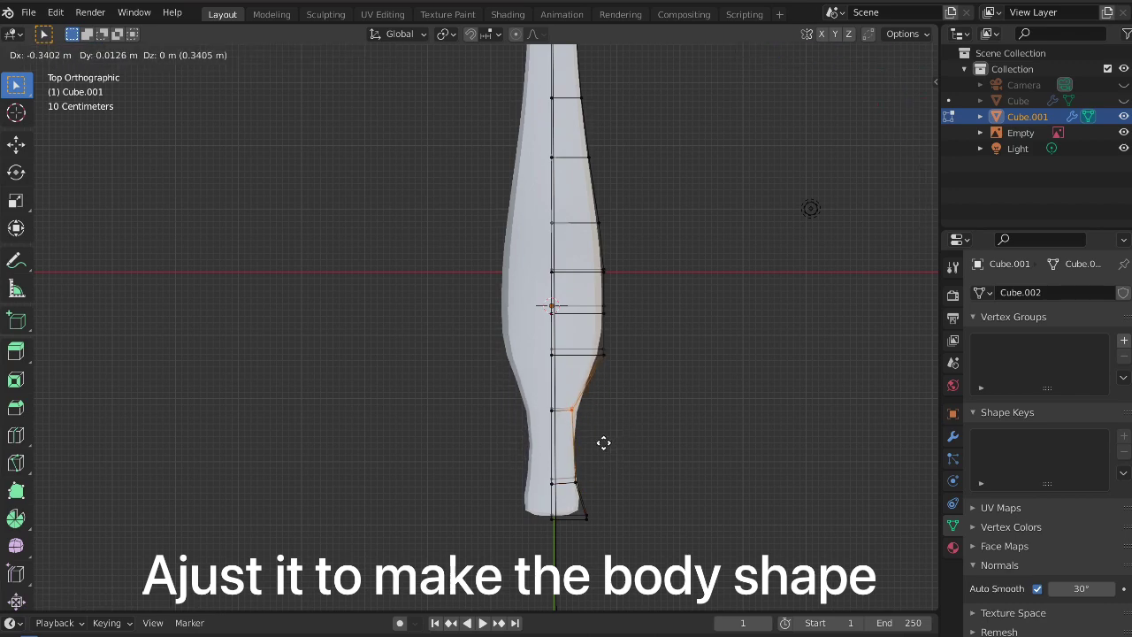
left_click(601, 445)
Reshape the body's right-side outline vertices to widen it
middle_click_drag(575, 199, 548, 414, "shift")
left_click_drag(548, 414, 579, 442)
key("g")
left_click(589, 438)
key("g")
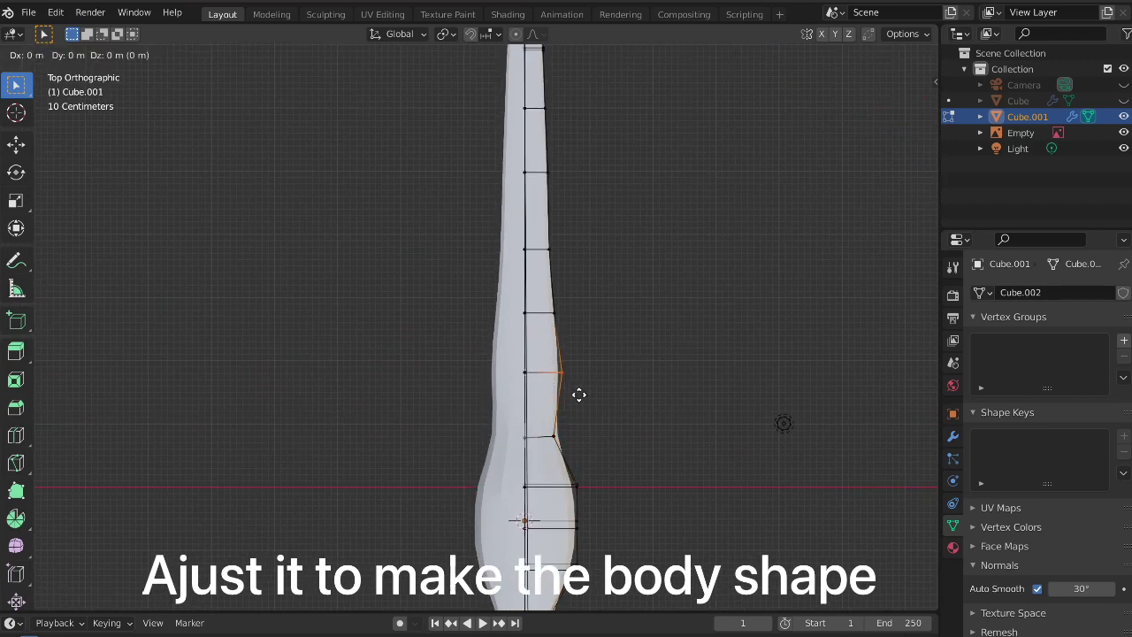
left_click(552, 319)
key("g")
left_click(563, 335)
Pull the upper outline vertices inward so the body tapers to a thin tail
scroll(563, 334, "down", 2)
key("g")
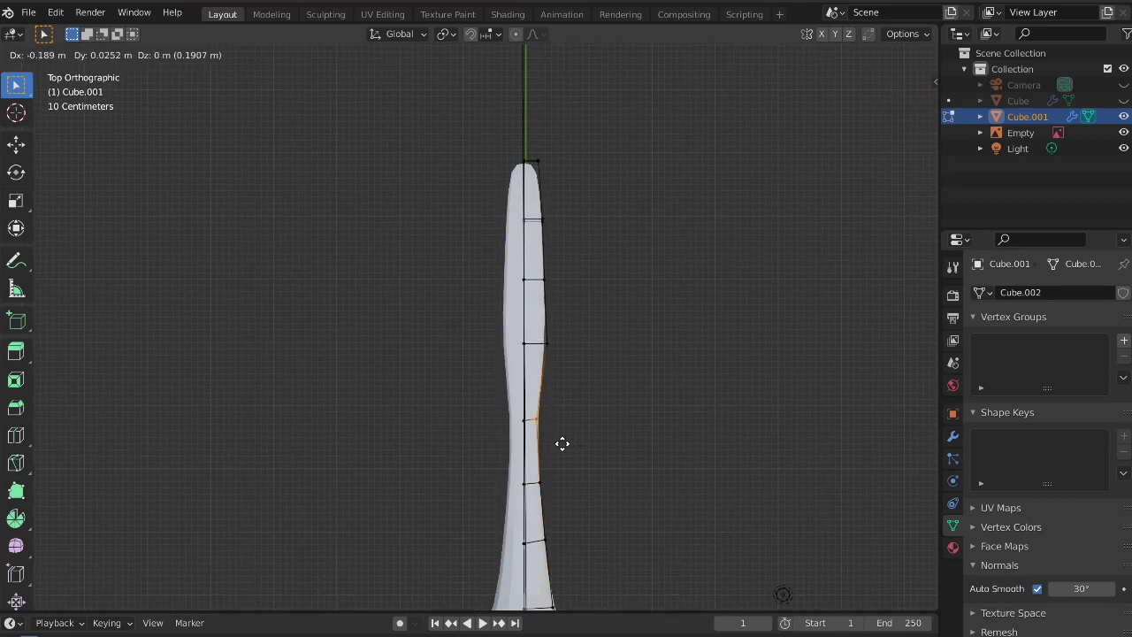
left_click(551, 348)
key("g")
left_click(584, 357)
key("g")
left_click(558, 325)
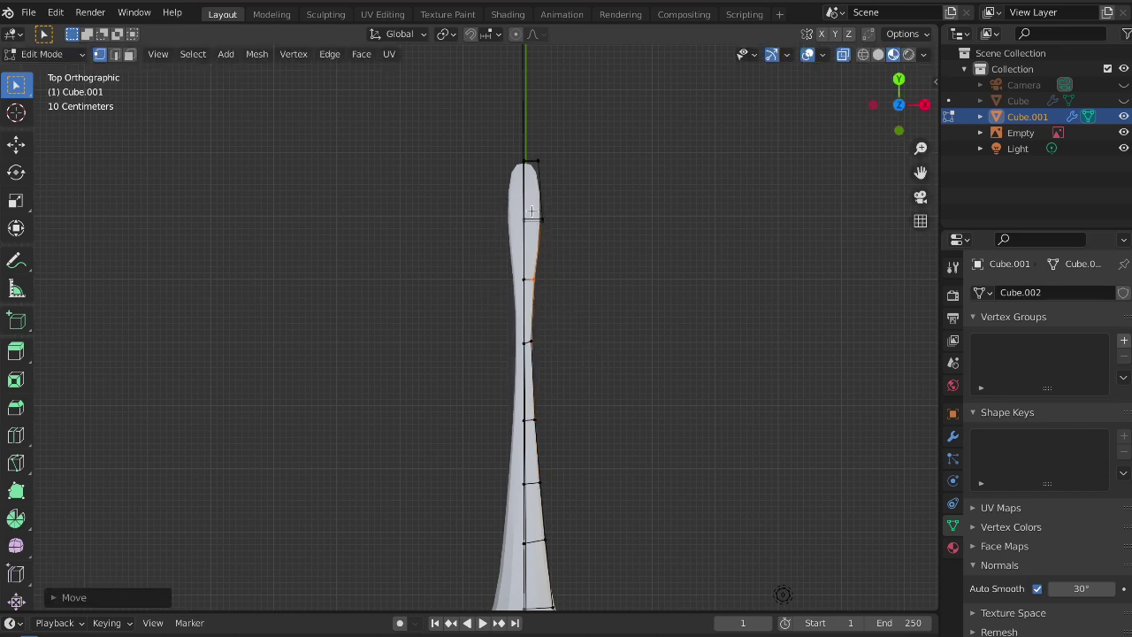
left_click(533, 213)
key("g")
left_click(554, 248)
key("g")
left_click(556, 188)
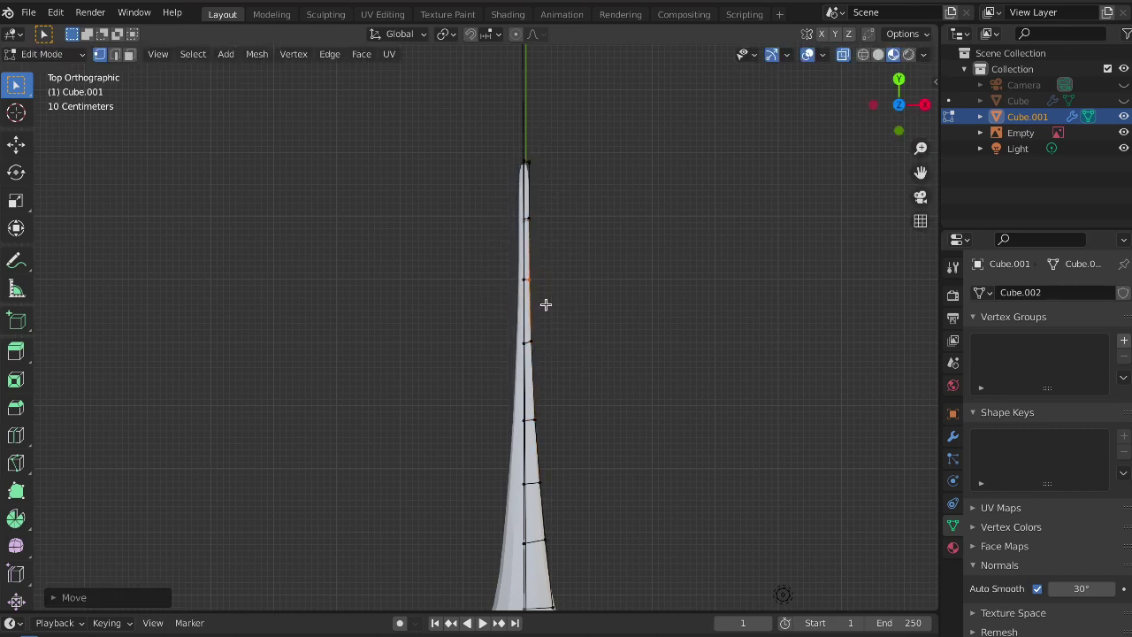
Push the middle bulge vertices outward so the body swells at its center
scroll(543, 304, "up", 3)
left_click_drag(548, 349, 627, 473)
key("g")
left_click(651, 472)
From side view, apply the body's Subdivision modifier, leaving Mirror, and re-enter Edit Mode
key("KP_3")
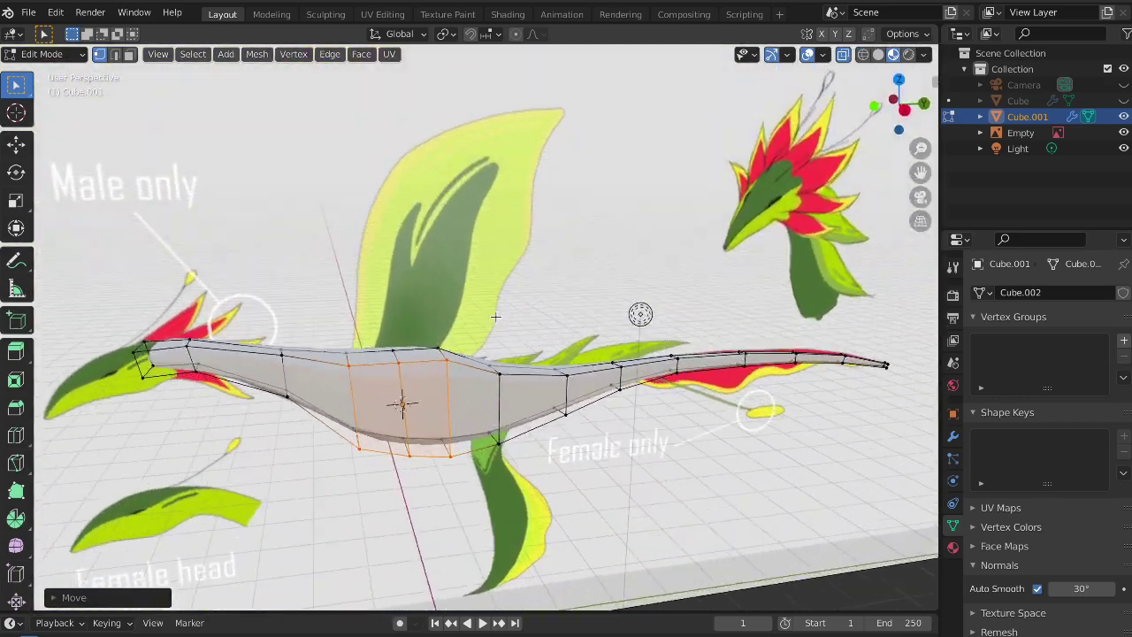
scroll(546, 350, "up", 2)
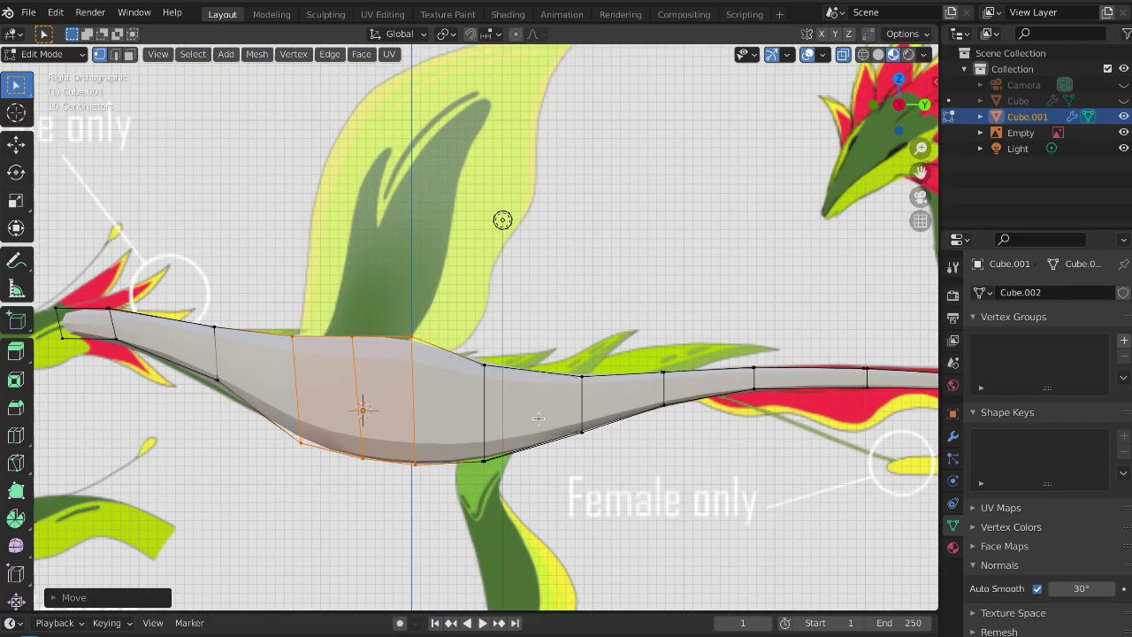
key("Tab")
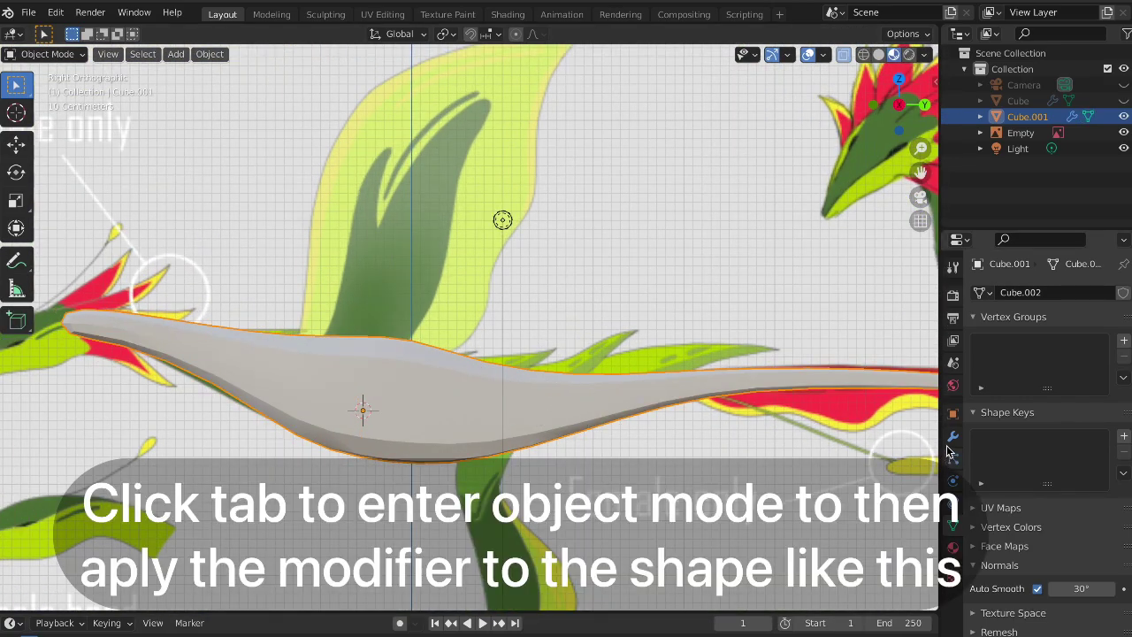
left_click(953, 437)
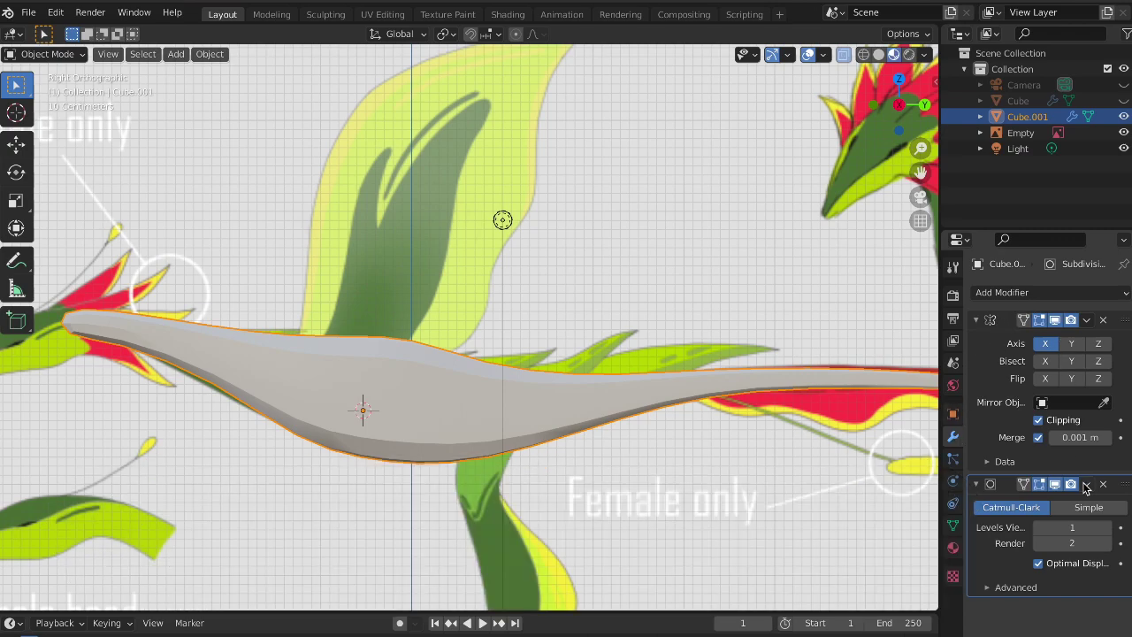
left_click(1085, 485)
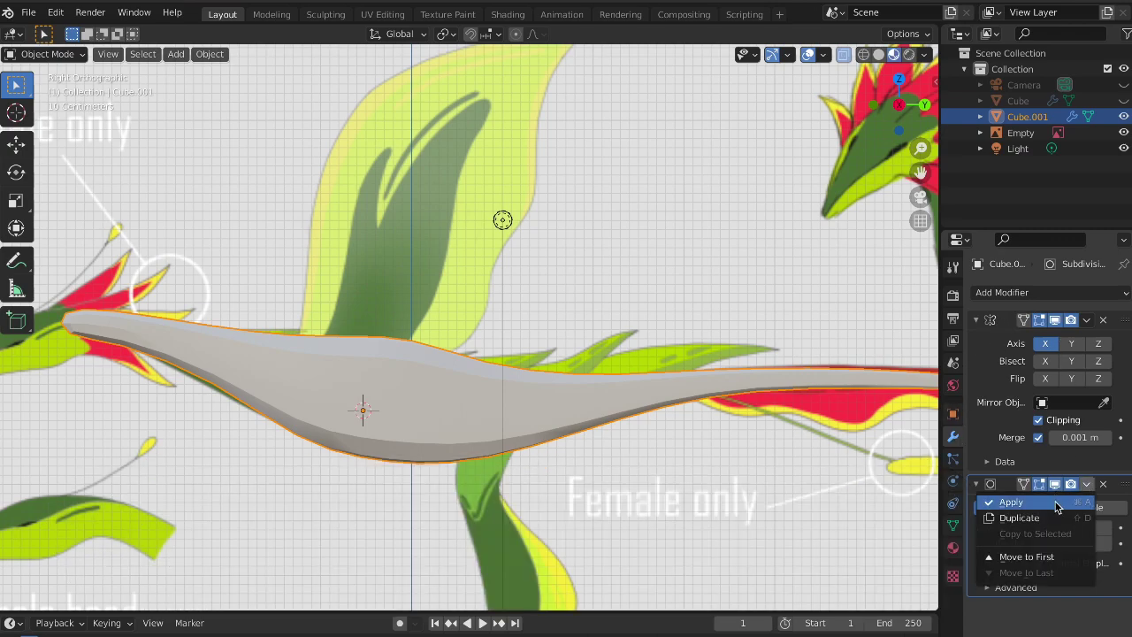
left_click(1054, 502)
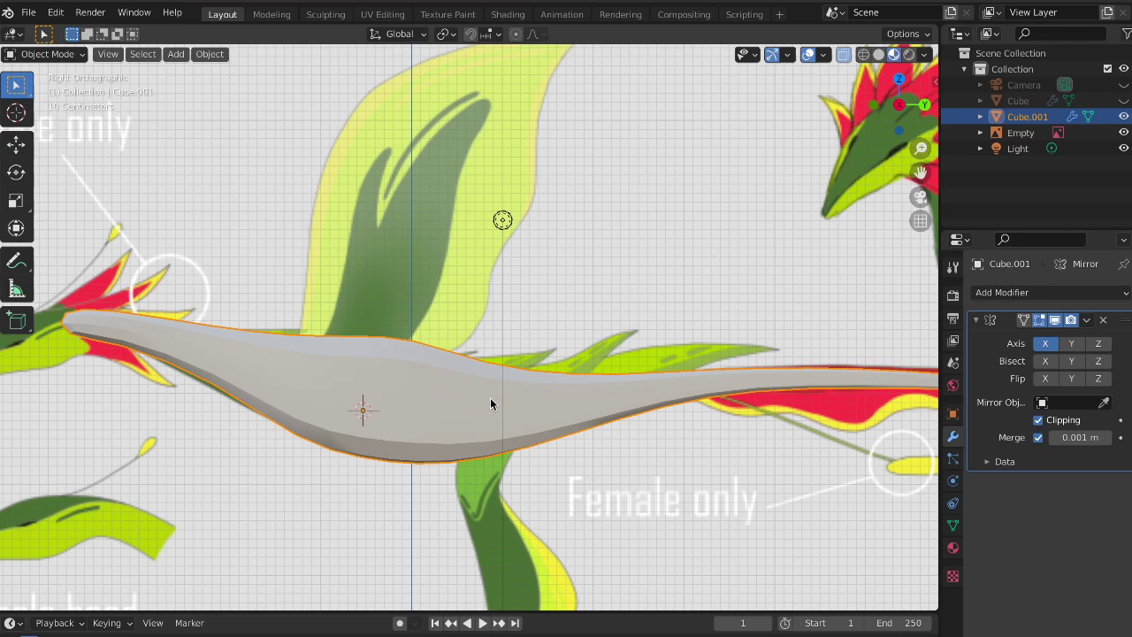
key("Tab")
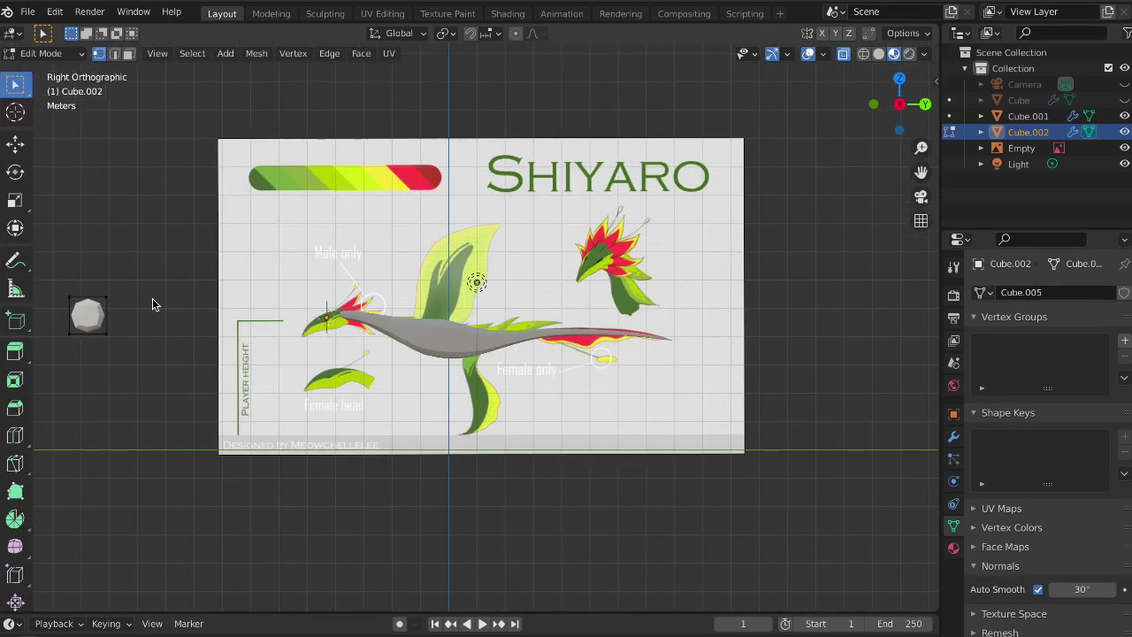
Duplicate the small sphere, shrink it and place it on the neck's tip
key("Tab")
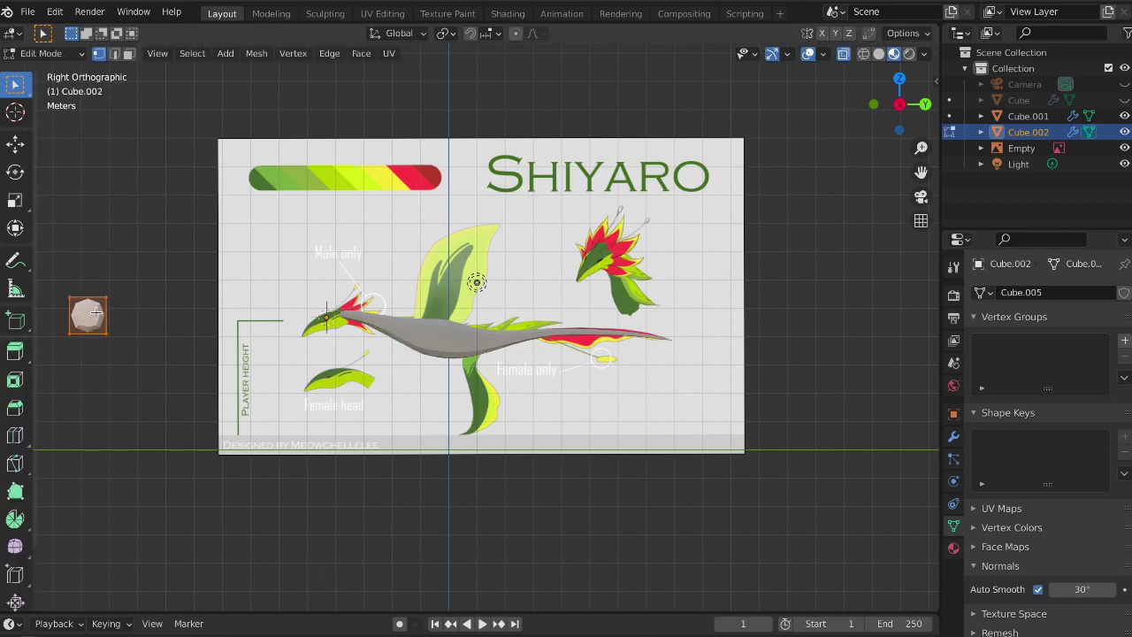
key("shift+d")
left_click(328, 316)
scroll(327, 317, "up", 5)
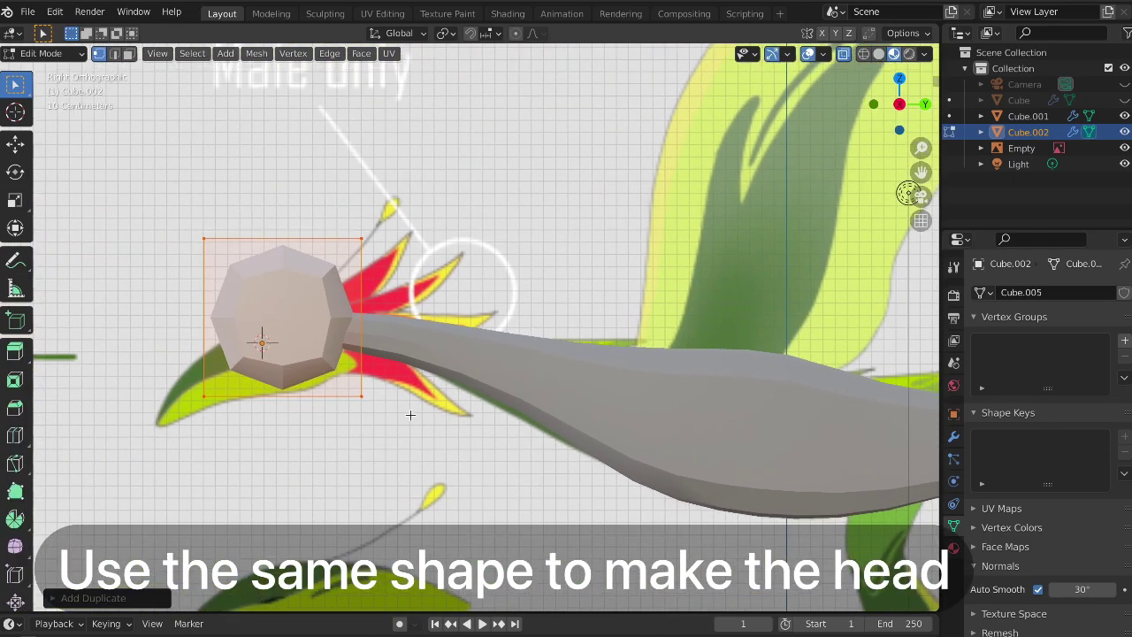
scroll(410, 414, "up", 3)
key("s")
left_click(374, 351)
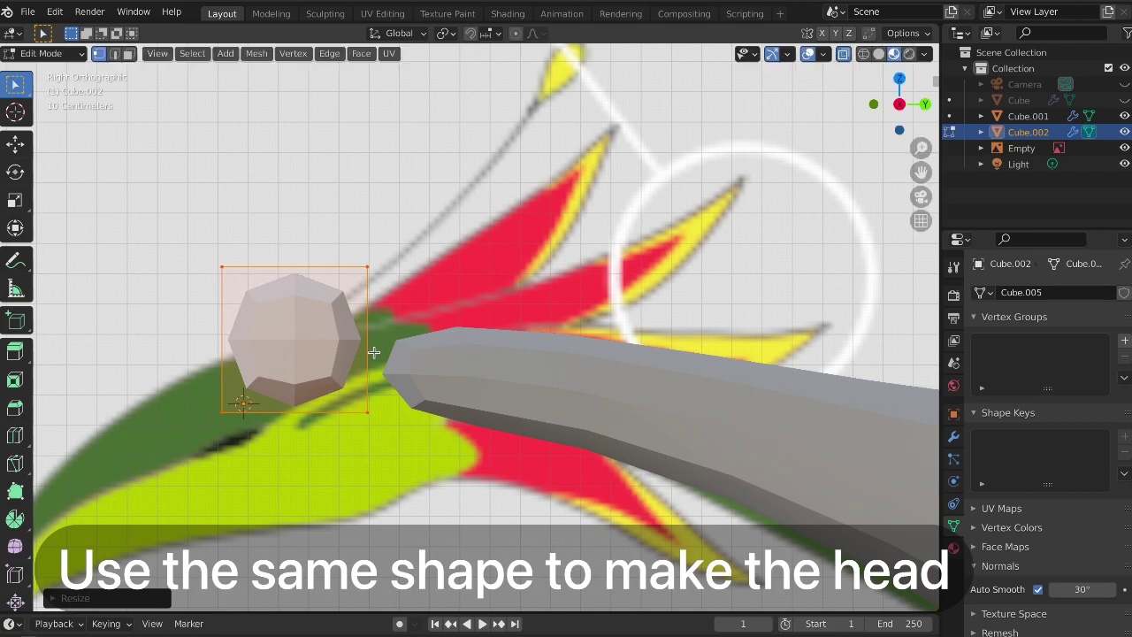
key("g")
left_click(478, 392)
middle_click_drag(478, 392, 525, 393, "shift")
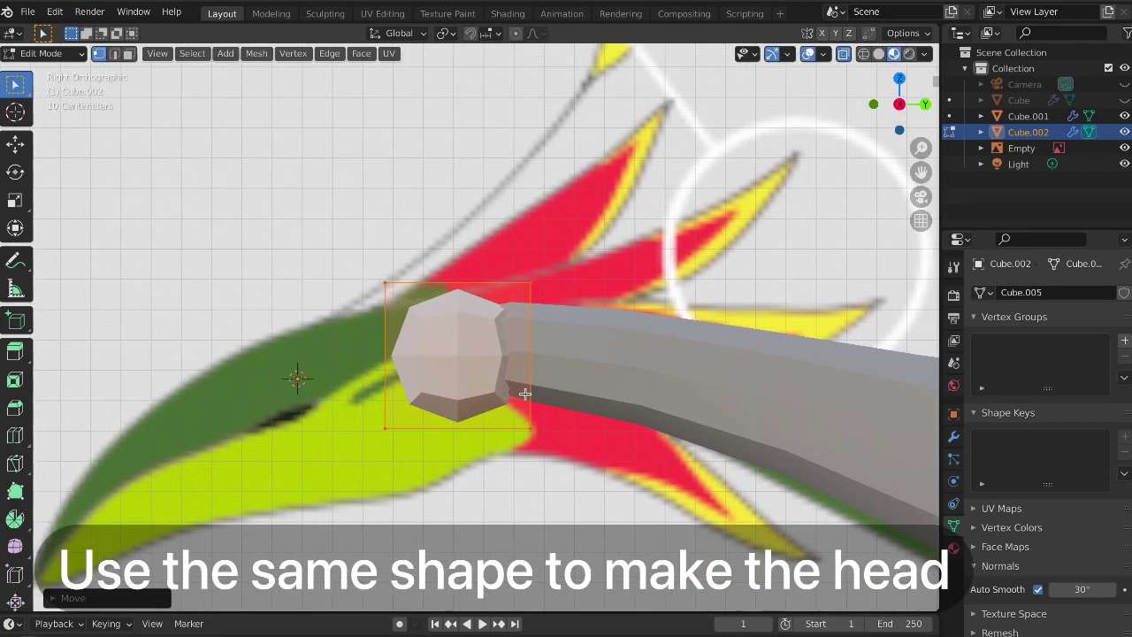
Extrude the sphere's front face twice, enlarging the end, to form the beak's base
key("3")
left_click(441, 346)
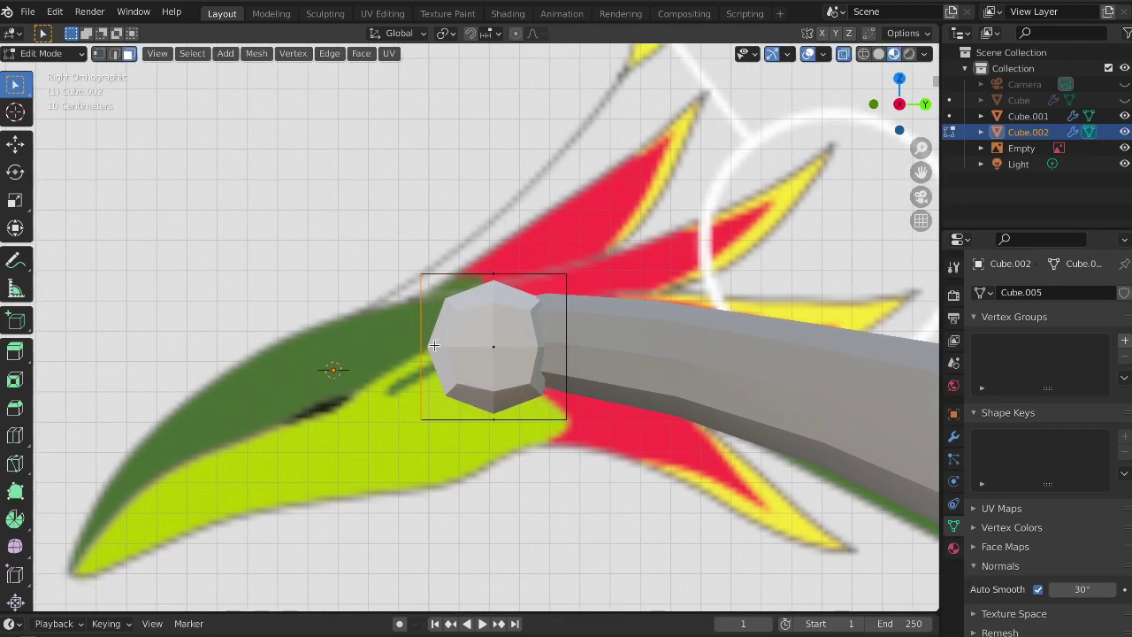
key("e")
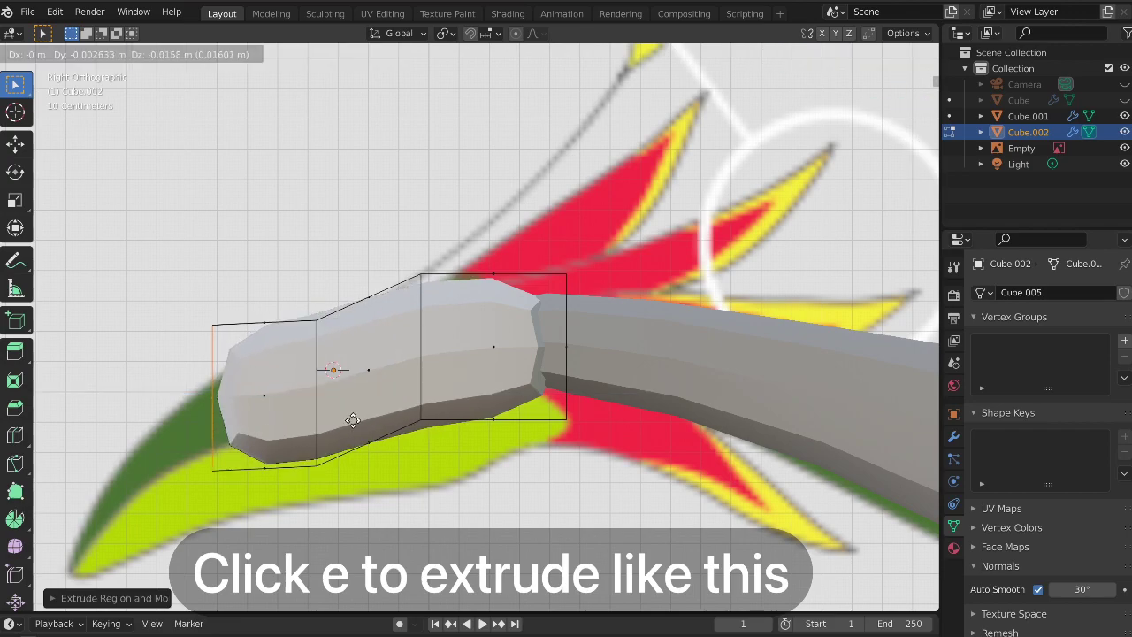
left_click(346, 468)
key("s")
left_click(489, 407)
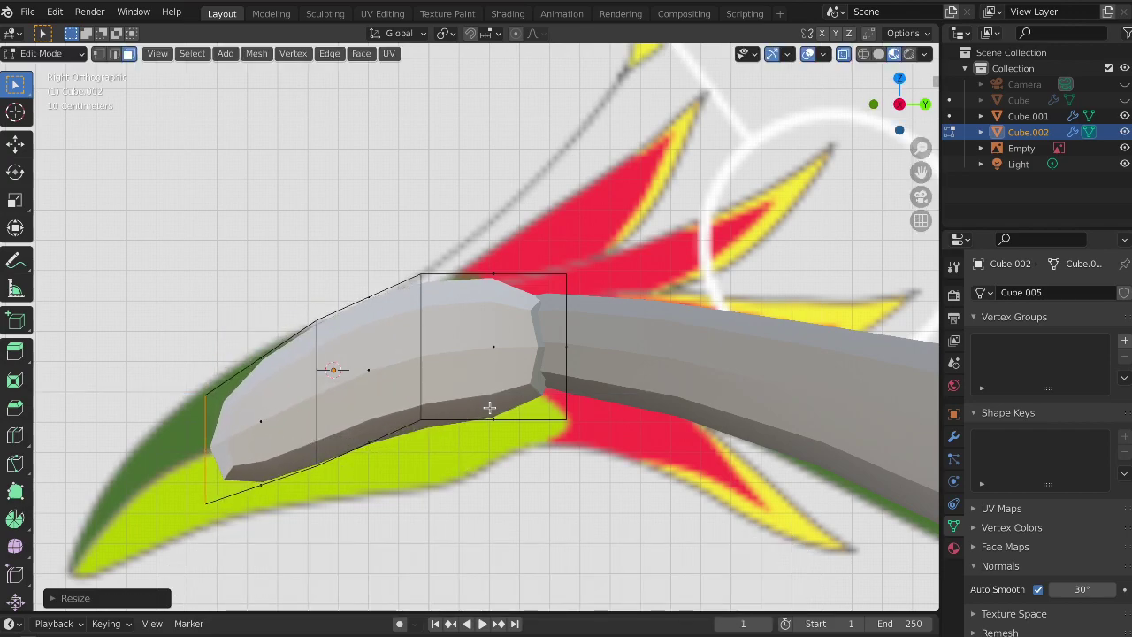
key("e")
left_click(421, 523)
middle_click_drag(373, 472, 478, 366, "shift")
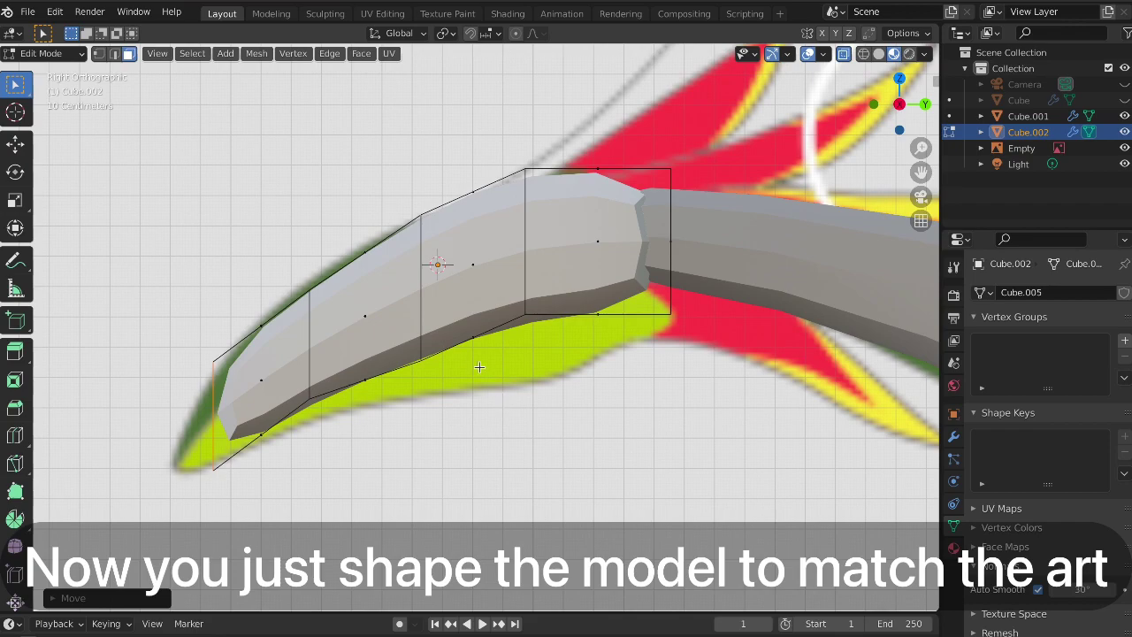
Extrude a pointed beak tip and adjust tip and middle-ring vertices to the drawing
key("1")
key("e")
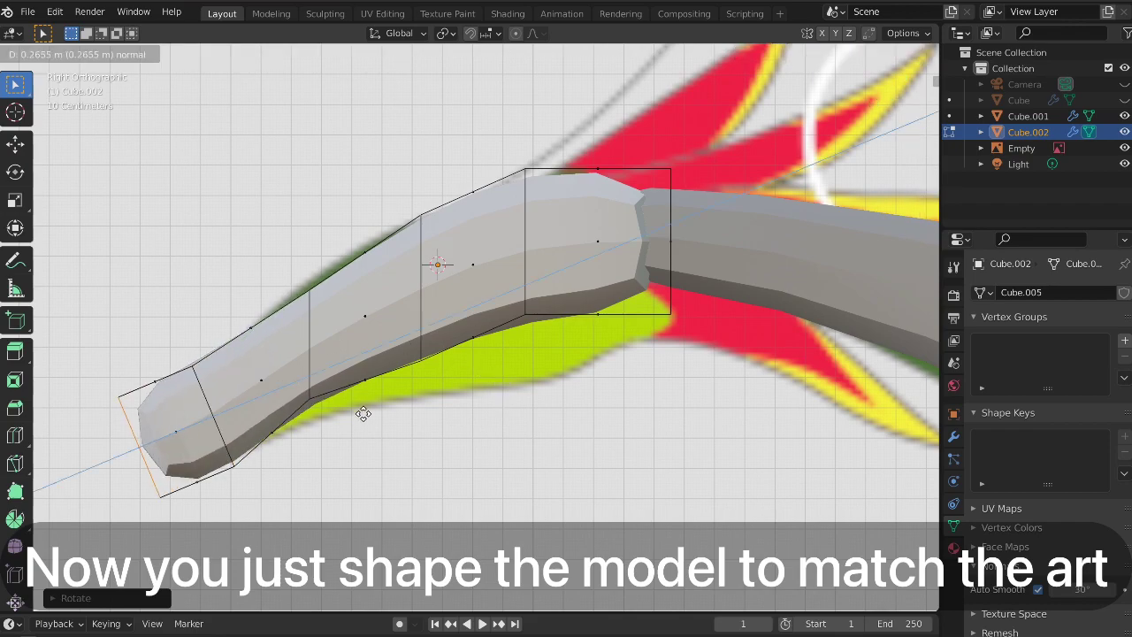
left_click(192, 387)
left_click(192, 365)
key("g")
left_click(202, 372)
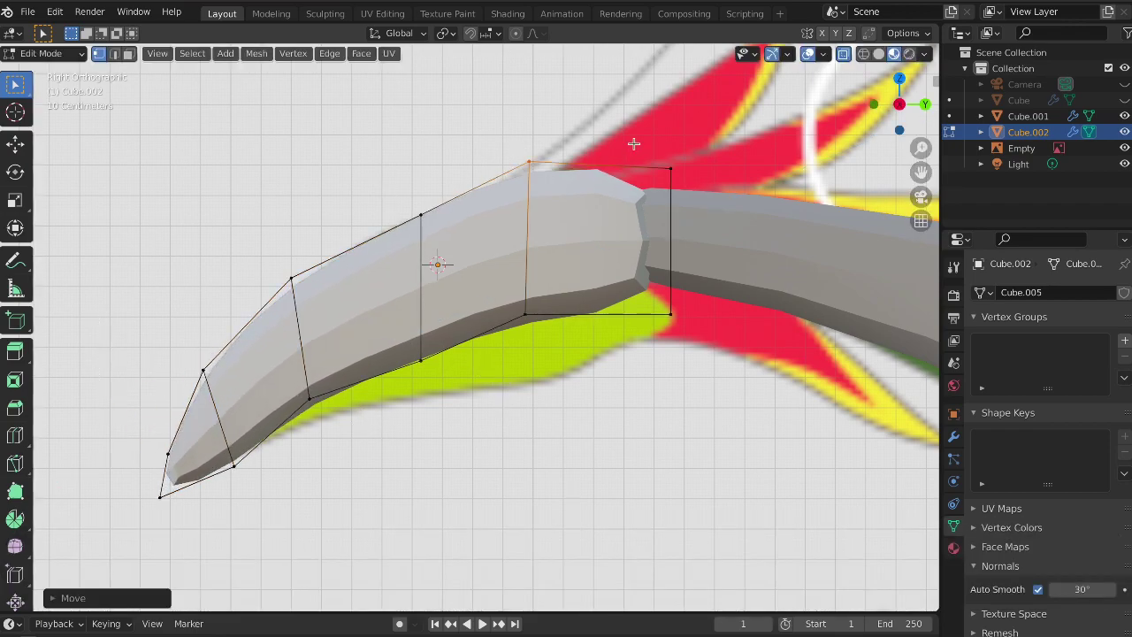
left_click(525, 313)
key("g")
left_click(586, 273)
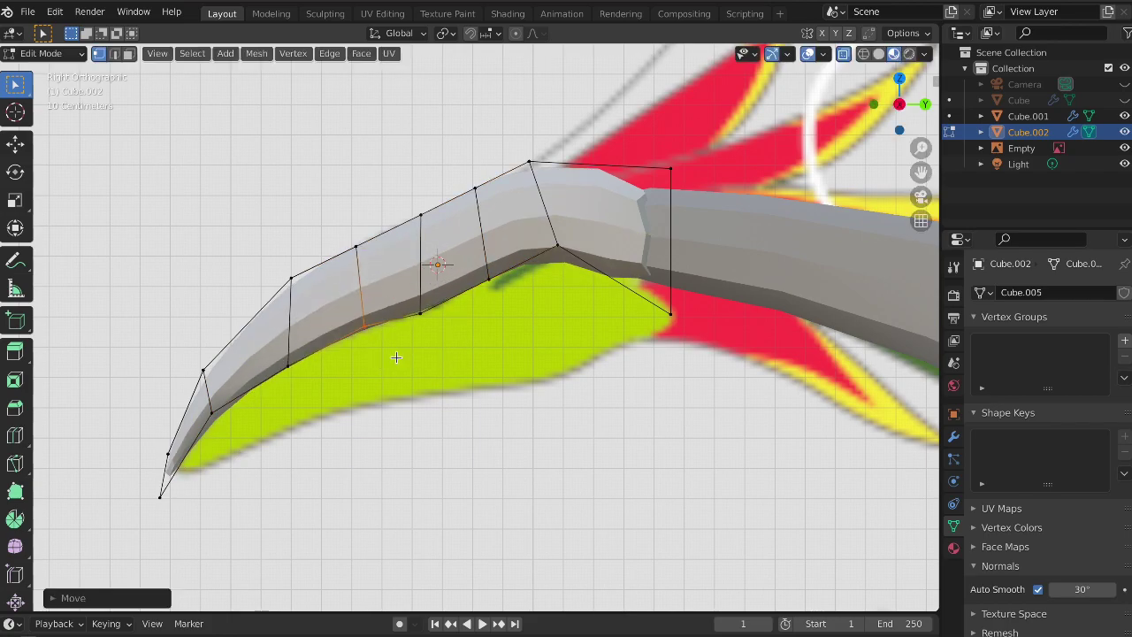
scroll(539, 283, "up", 3)
scroll(539, 283, "down", 3)
left_click(570, 316)
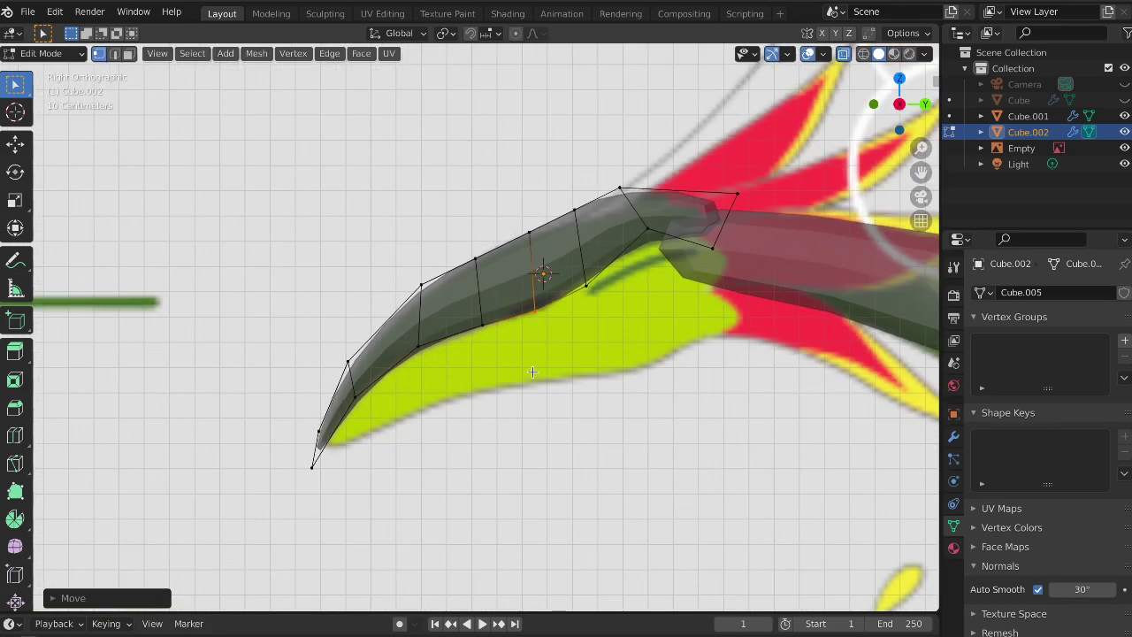
scroll(570, 315, "down", 3)
scroll(570, 315, "down", 5)
Extrude the lower beak cap three times and pull its tip vertices onto the reference beak point
scroll(215, 318, "up", 6)
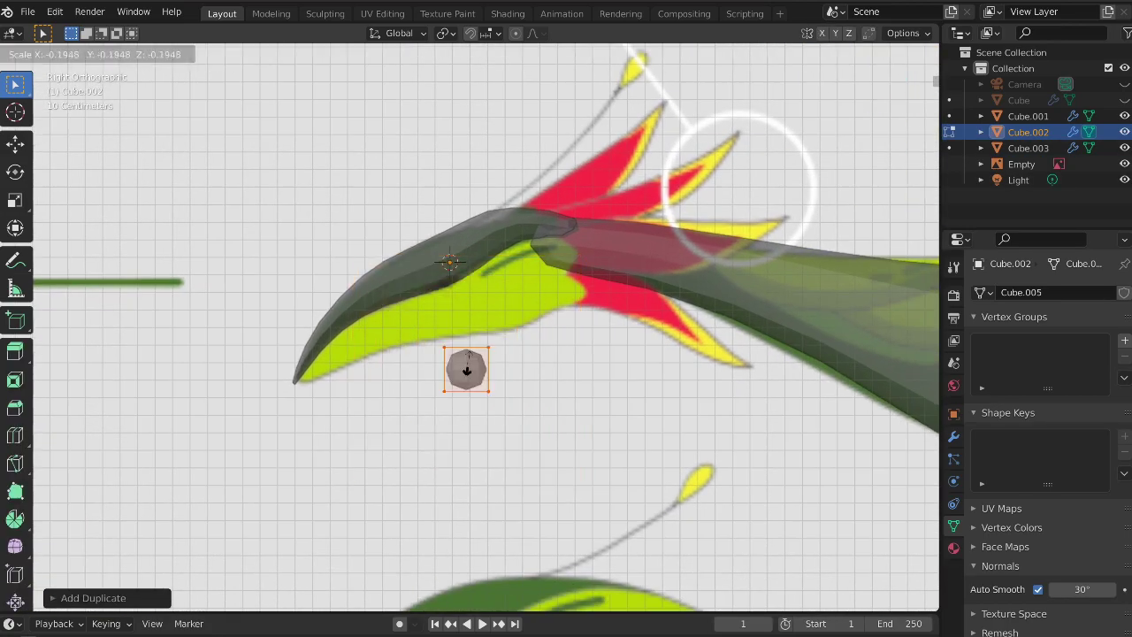
key("e")
left_click(586, 397)
key("e")
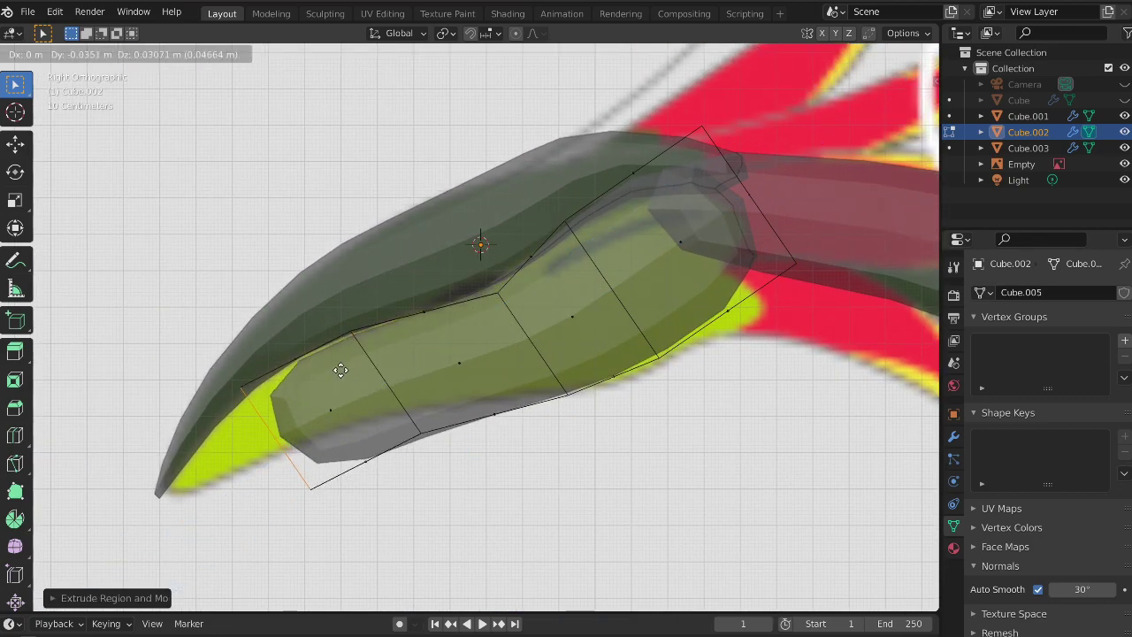
left_click(336, 371)
key("e")
left_click(171, 506)
left_click_drag(363, 510, 253, 424)
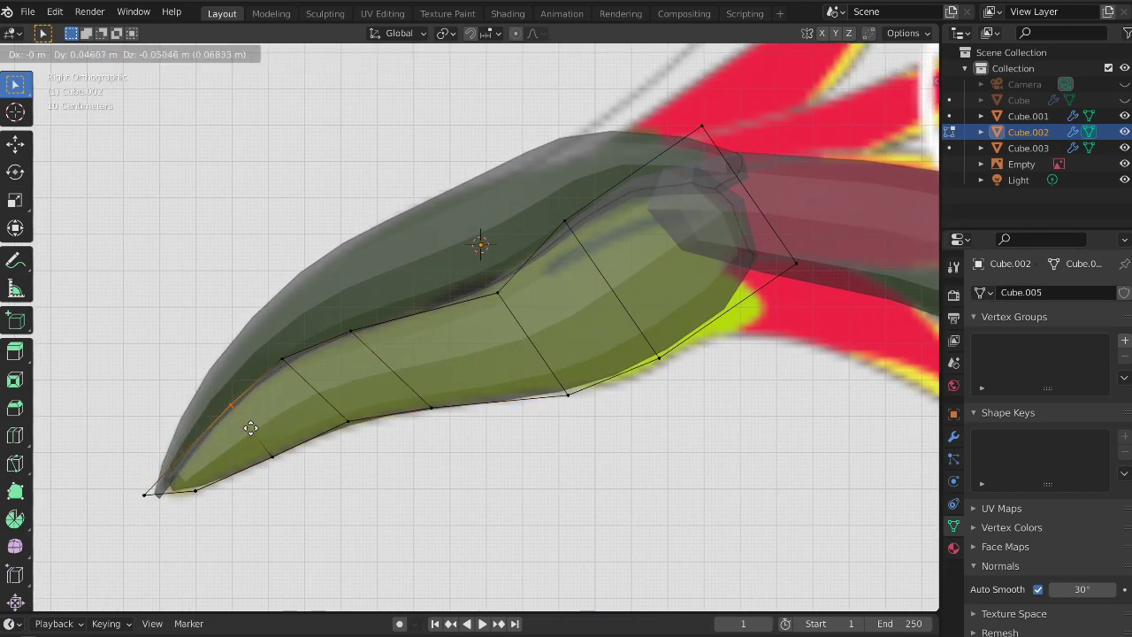
left_click_drag(659, 358, 680, 360)
left_click_drag(667, 204, 889, 324)
In solid shading from the top view, move a body piece's outline vertices
scroll(518, 362, "up", 2)
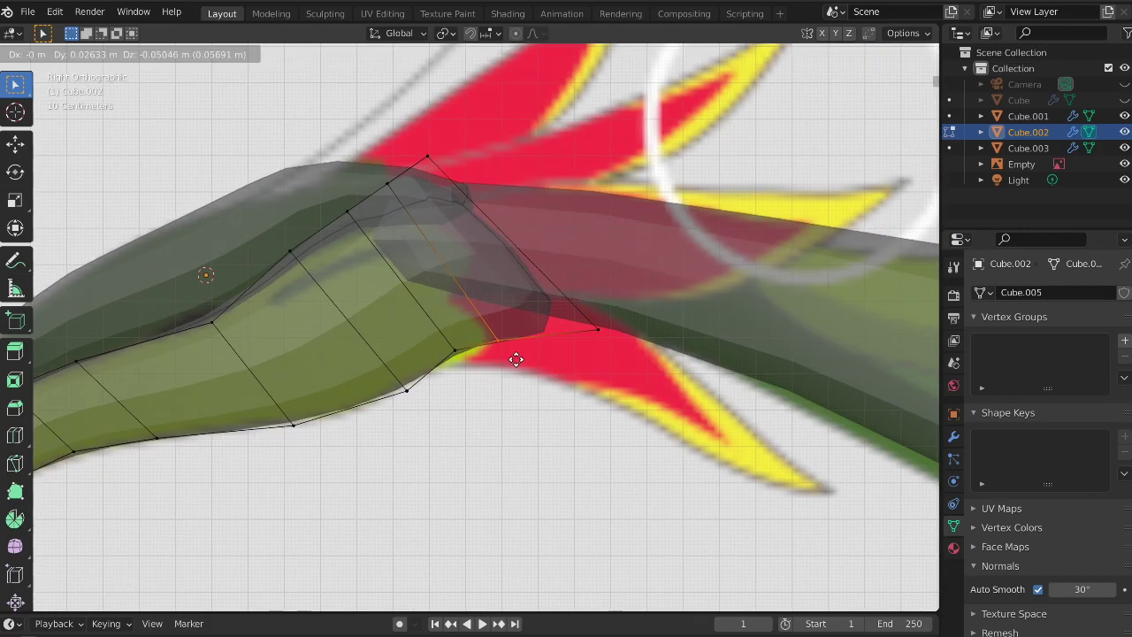
scroll(548, 371, "down", 3)
key("z")
key("6")
key("grave")
left_click(586, 278)
left_click(554, 409)
key("g")
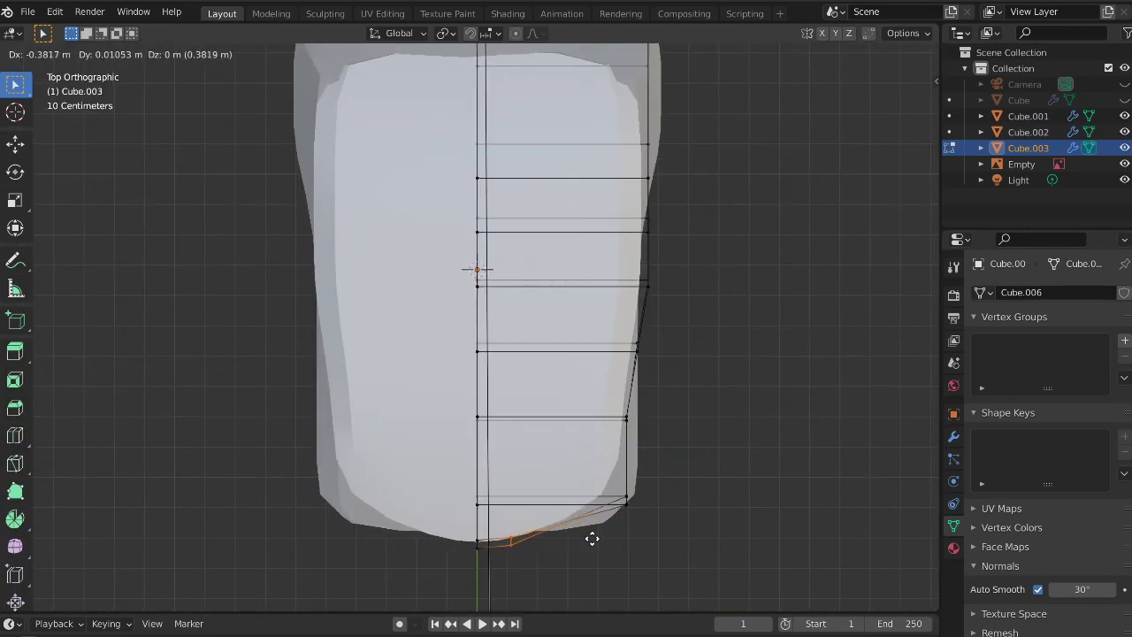
left_click(624, 288)
Move Cube.002's vertices from above to narrow its outline
key("Tab")
left_click(640, 270)
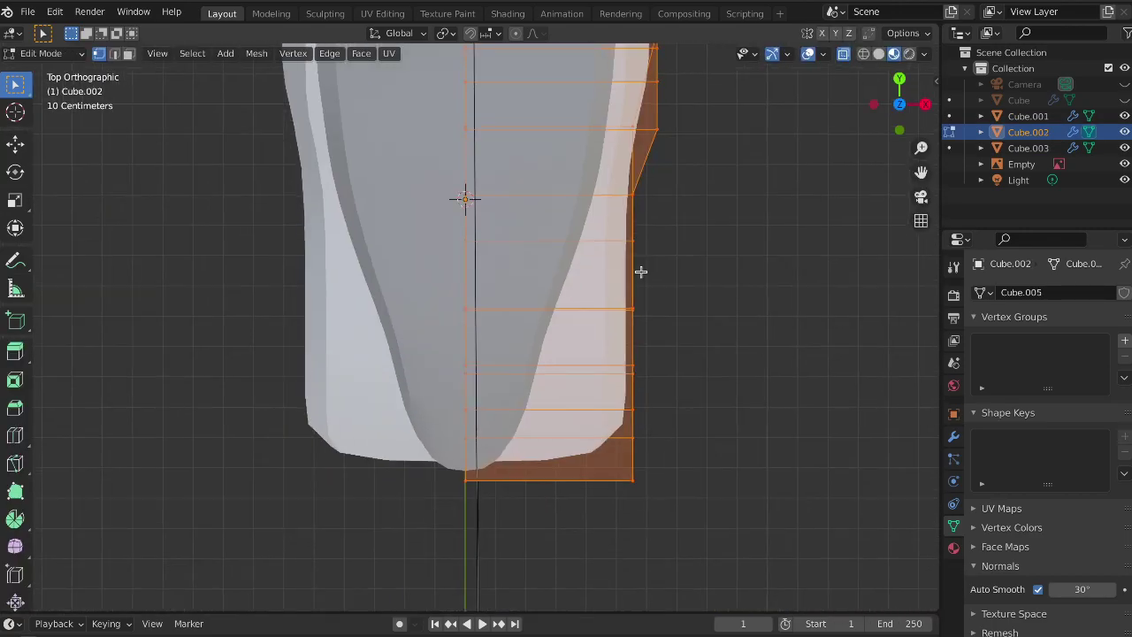
key("Tab")
key("g")
left_click(645, 460)
scroll(707, 470, "up", 3, "shift")
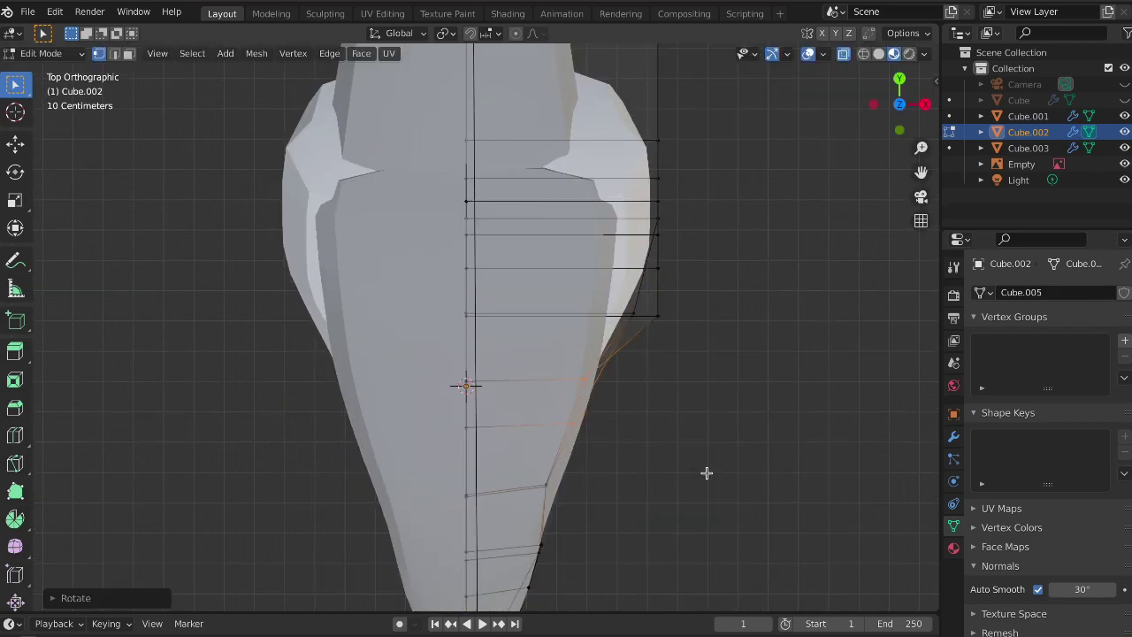
scroll(708, 469, "up", 2, "shift")
Scale and move Cube.001 and Cube.003 vertices so the beak tapers to a point
key("Tab")
left_click(561, 207)
key("Tab")
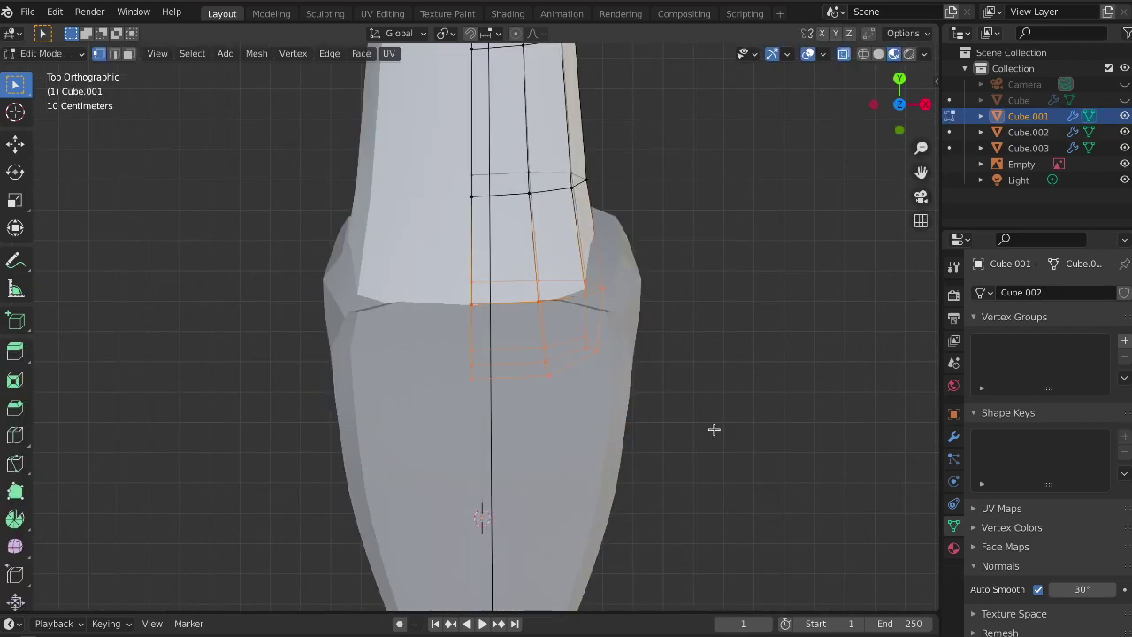
key("s")
left_click(713, 416)
key("Tab")
left_click(482, 382)
key("Tab")
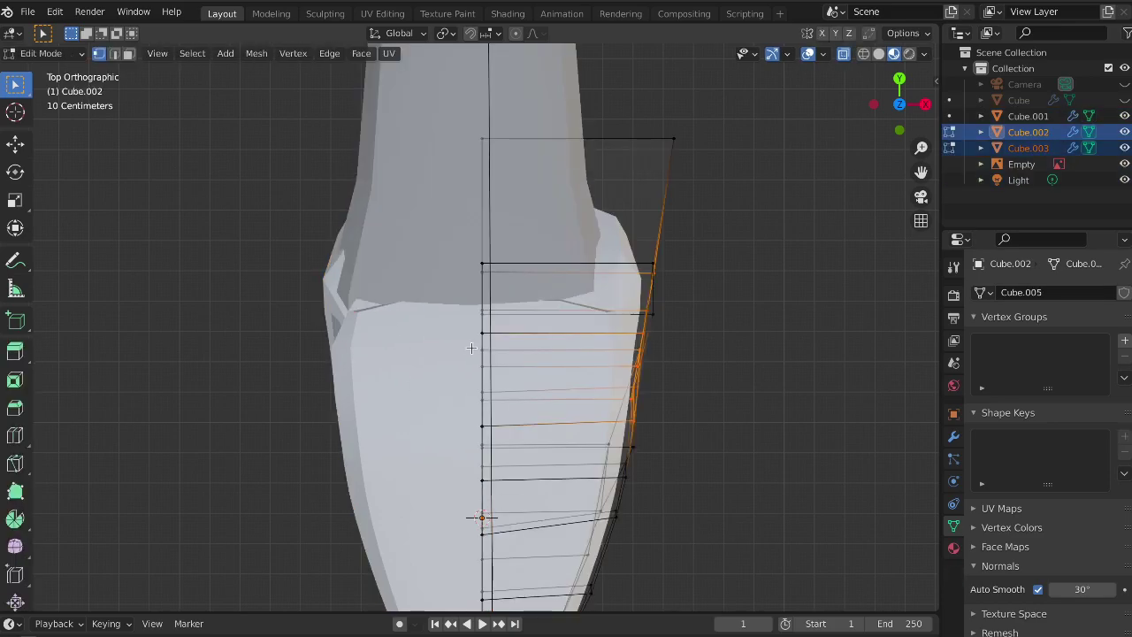
key("Tab")
scroll(527, 467, "down", 3)
key("g")
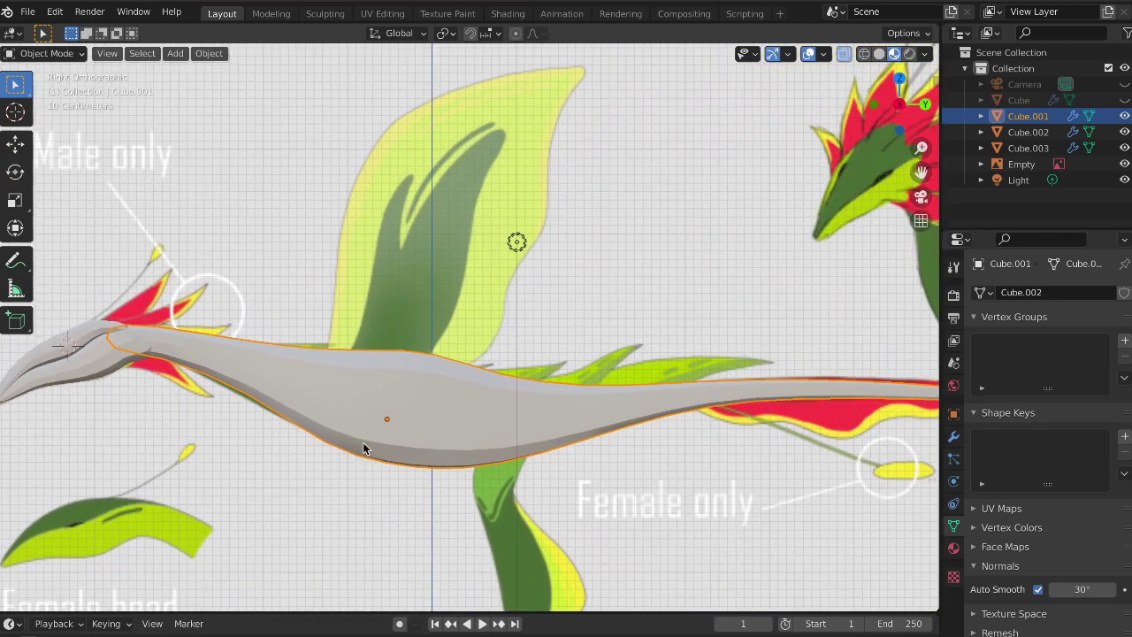
Edit the Cube.001 body in wireframe shading so the reference art shows through
left_click(443, 399)
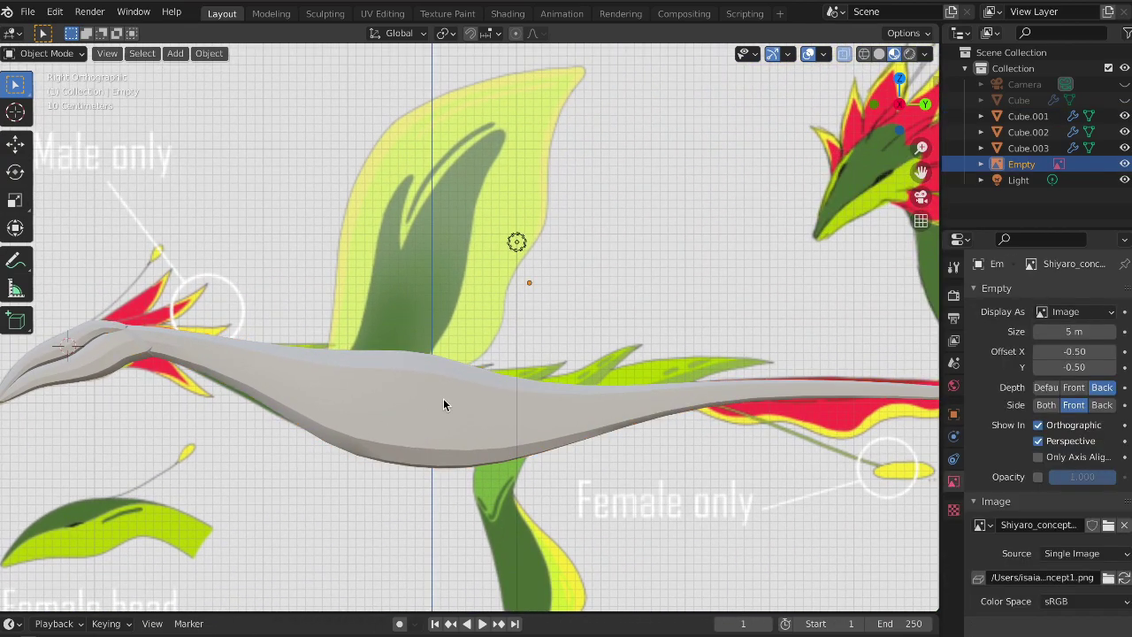
left_click(439, 402)
key("Tab")
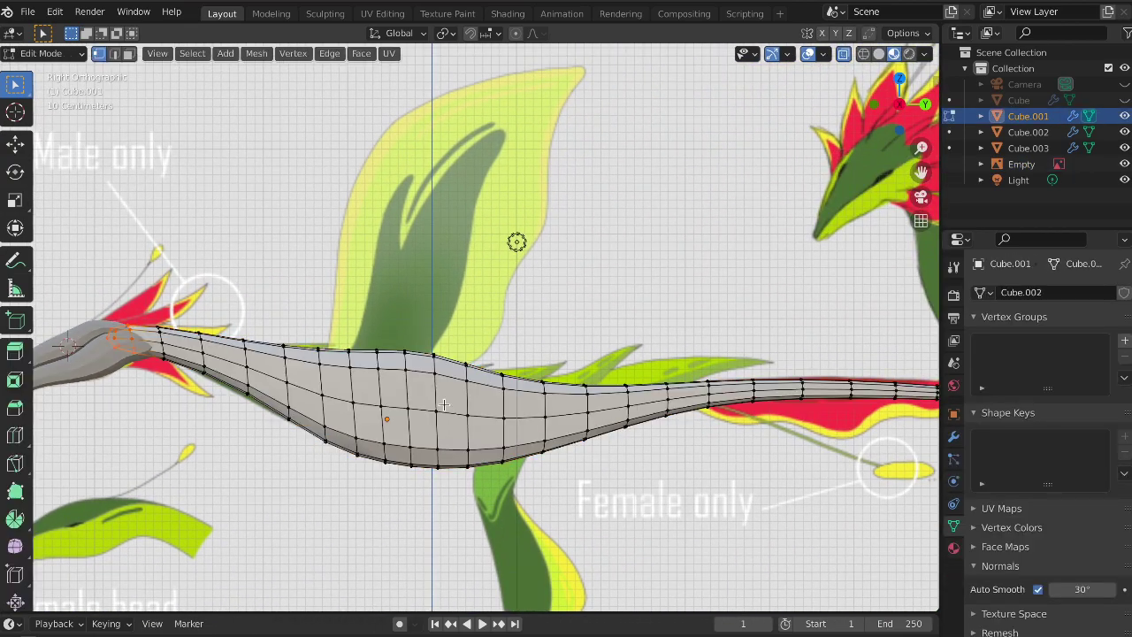
key("Tab")
key("z")
left_click(334, 416)
scroll(422, 459, "up", 3)
mouse_move(422, 460)
middle_mouse_down("shift")
mouse_move(621, 483)
mouse_move(637, 462)
middle_mouse_up("shift")
Knife-cut a line along the belly's colour boundary from neck toward tail
key("Tab")
scroll(346, 377, "up", 3)
left_click(479, 259)
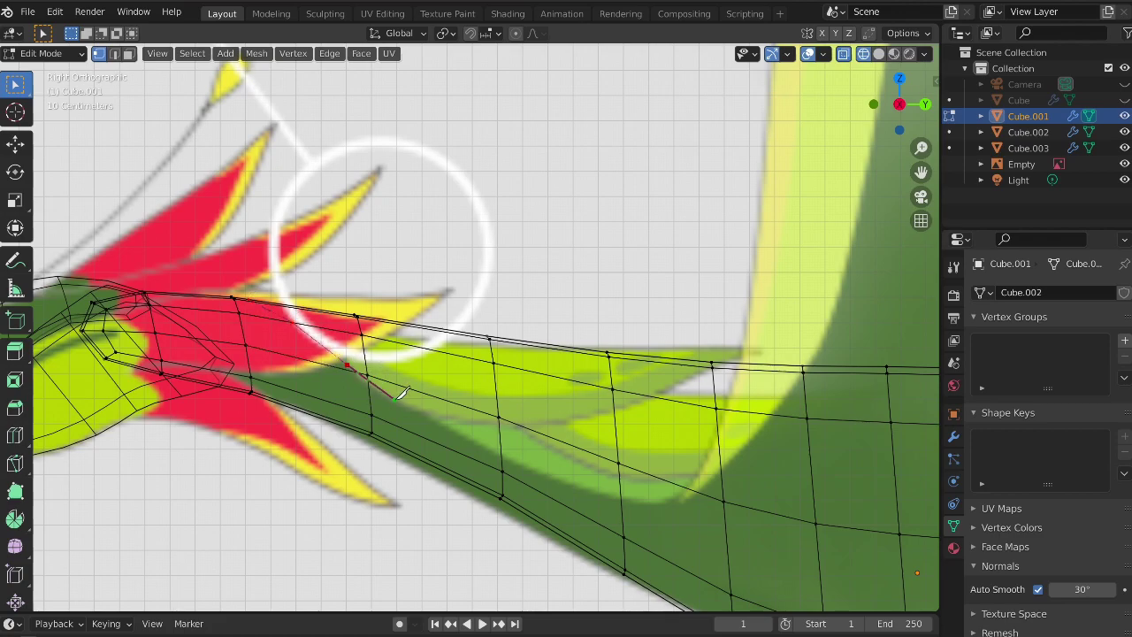
middle_click_drag(511, 456, 258, 395, "shift")
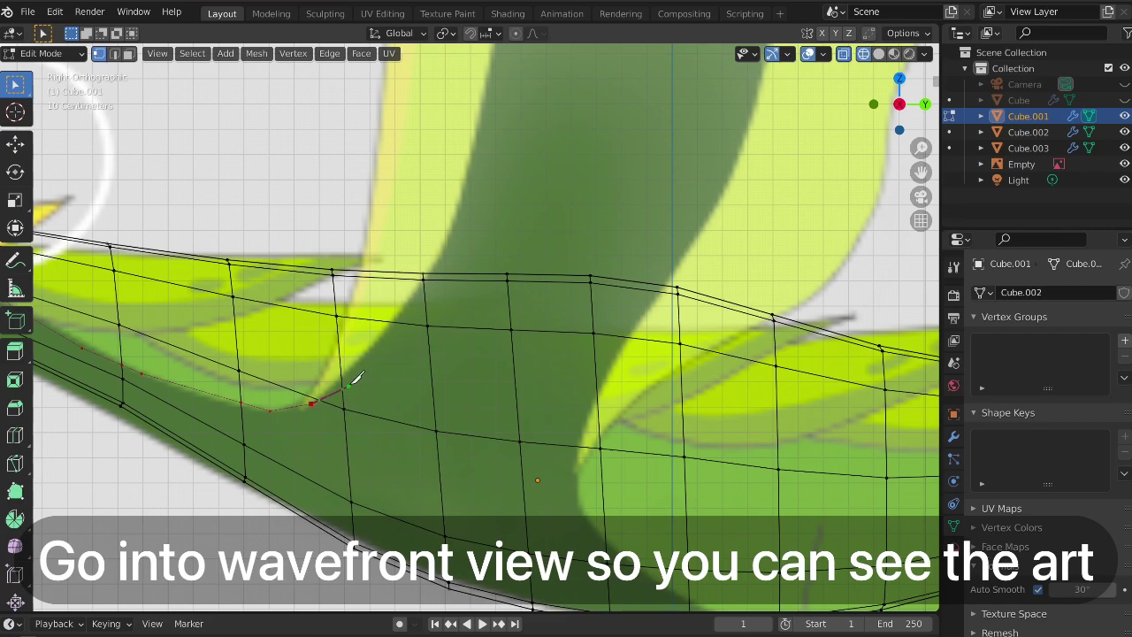
left_click(496, 370)
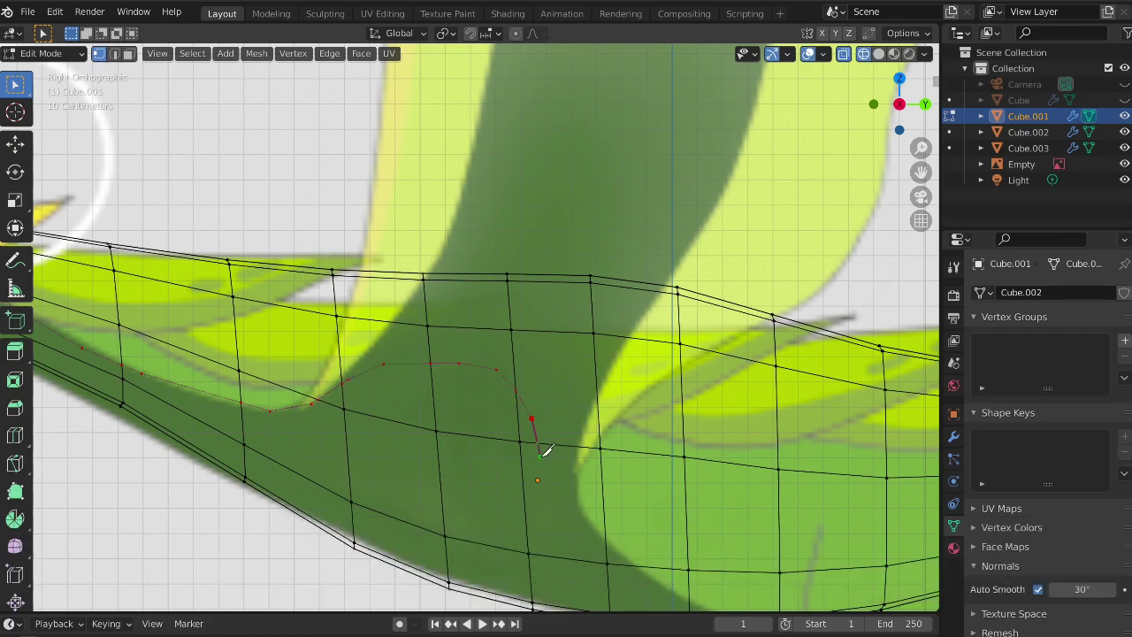
middle_click_drag(600, 521, 351, 357, "shift")
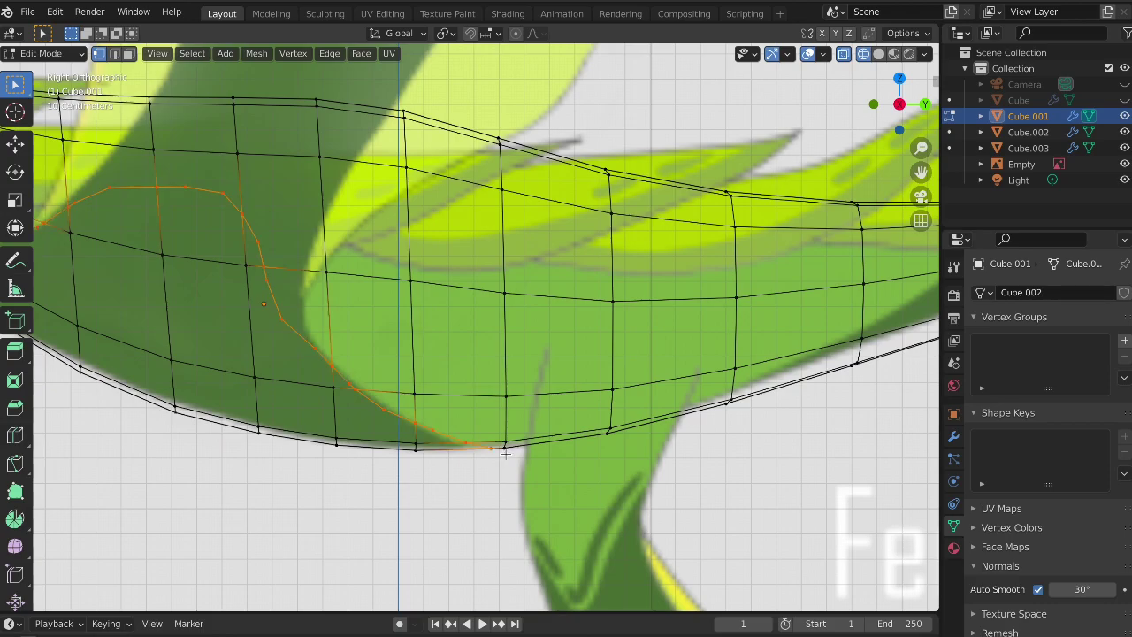
key("Return")
Pan and zoom out to view the whole body and flower head
middle_click_drag(505, 452, 224, 451, "shift")
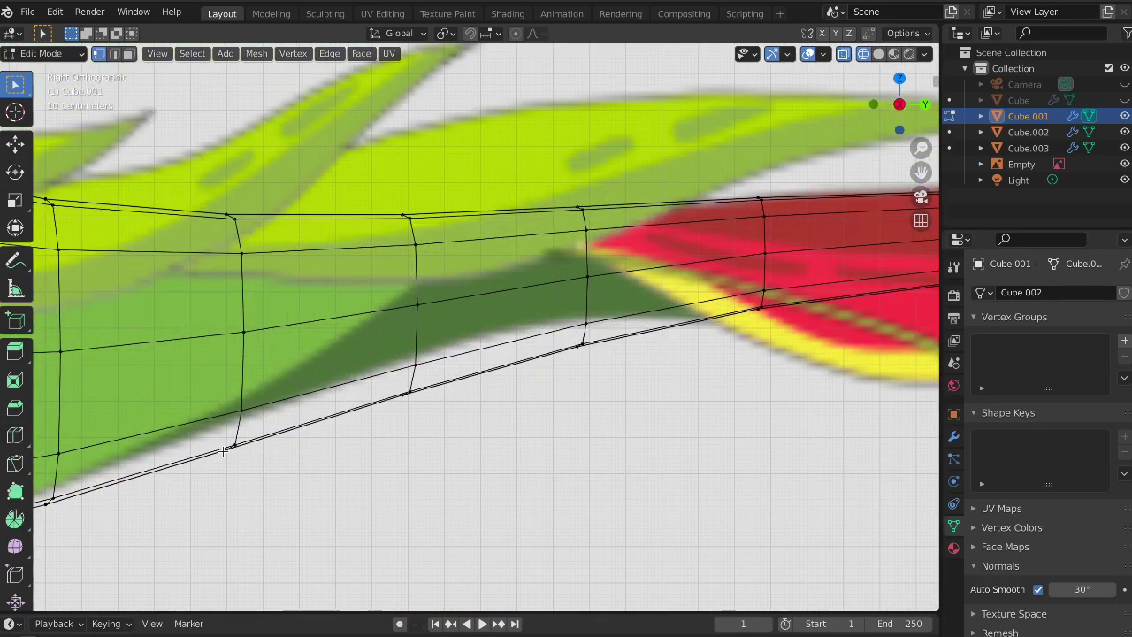
scroll(309, 462, "down", 1)
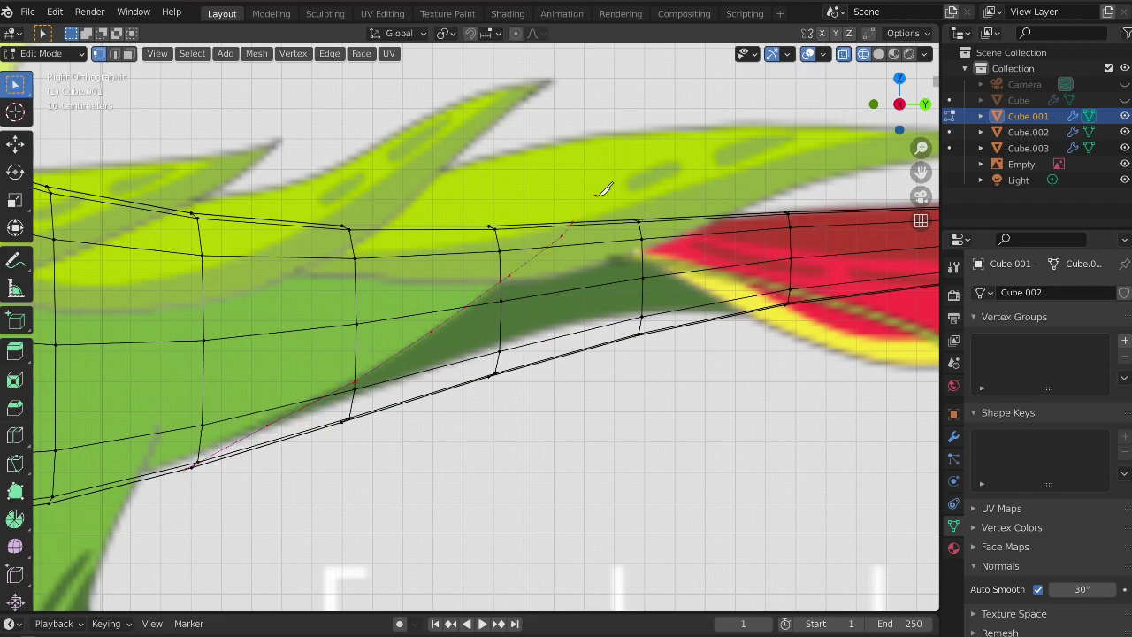
scroll(596, 195, "down", 2)
scroll(435, 298, "down", 2)
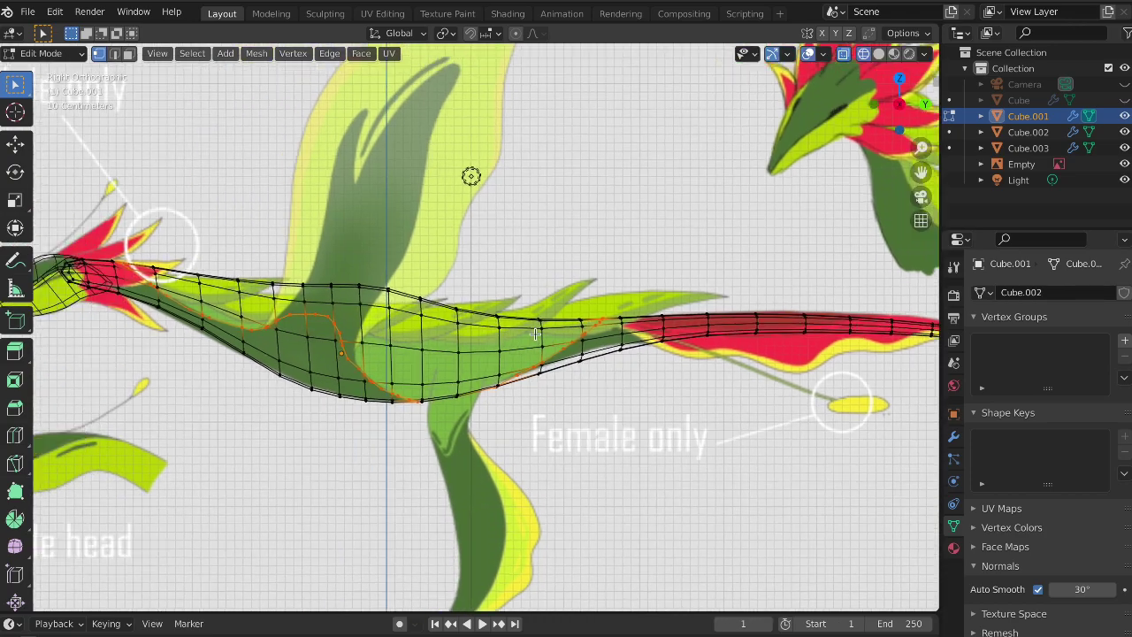
middle_click_drag(435, 298, 484, 328, "shift")
scroll(485, 328, "up", 3)
scroll(566, 329, "down", 2, "ctrl")
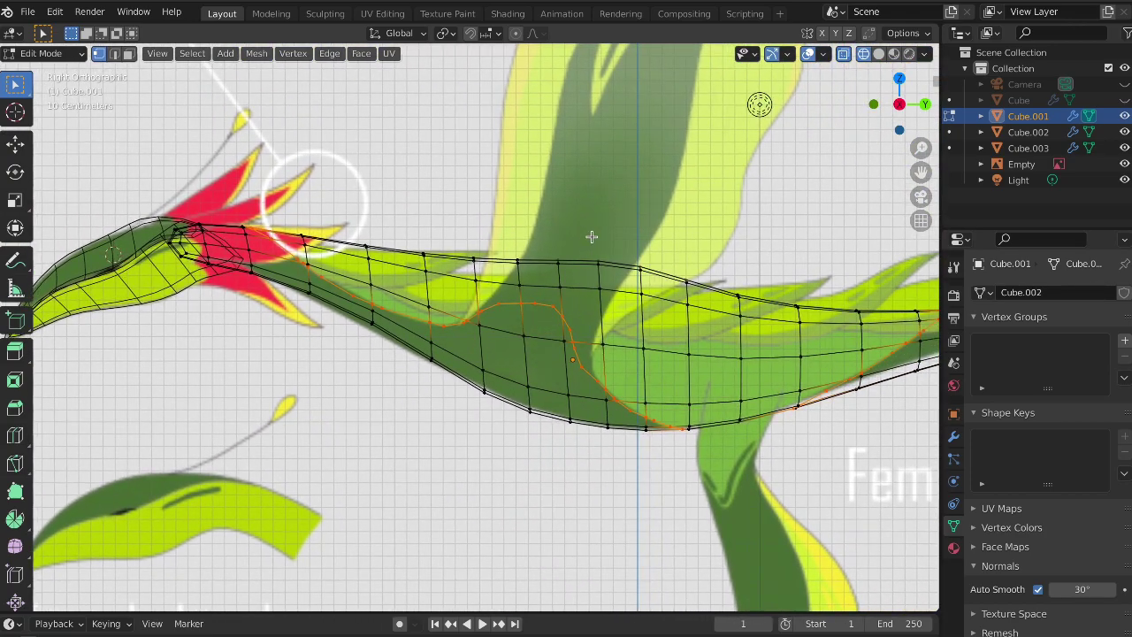
In solid shading, paint-select the belly faces below the cut plus the whole tail
key("z")
left_click(621, 328)
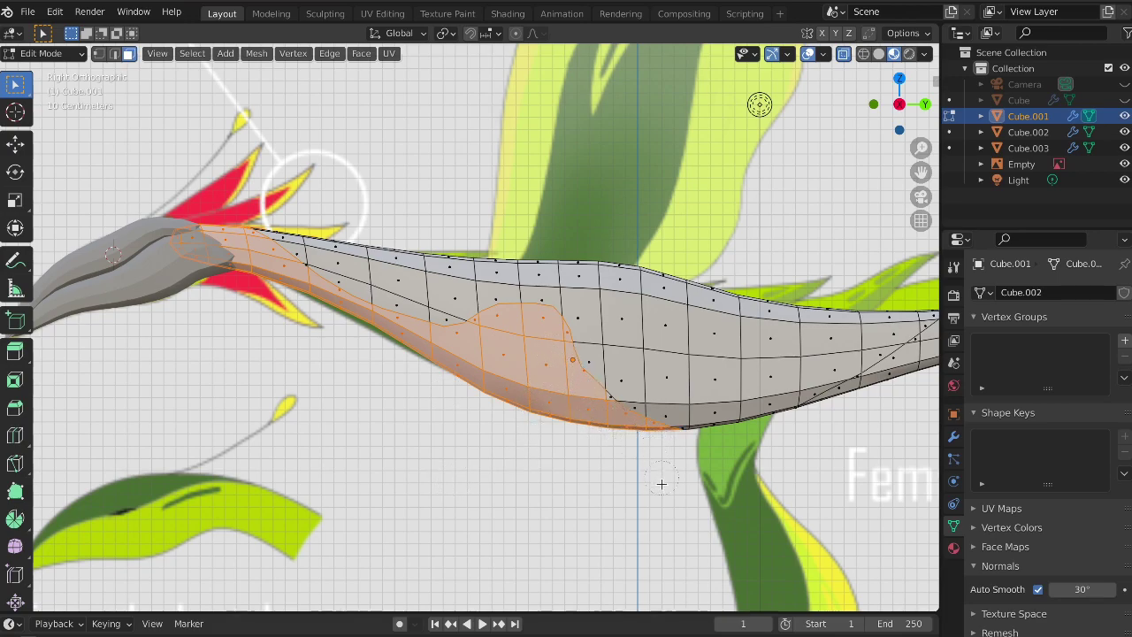
middle_click_drag(662, 483, 296, 497, "shift")
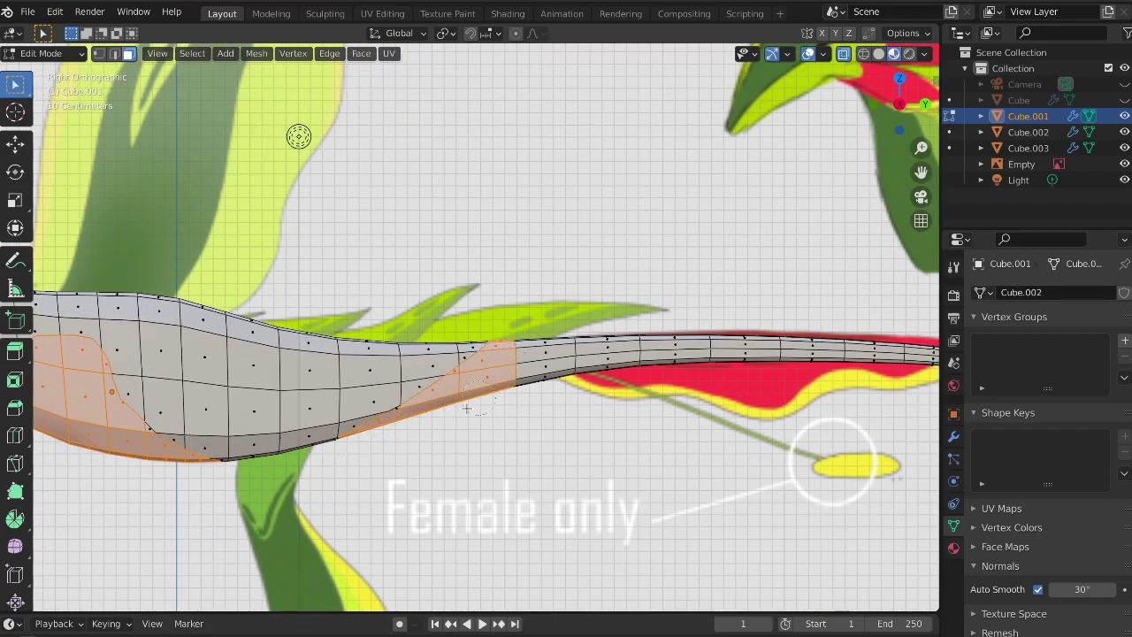
scroll(605, 475, "down", 6)
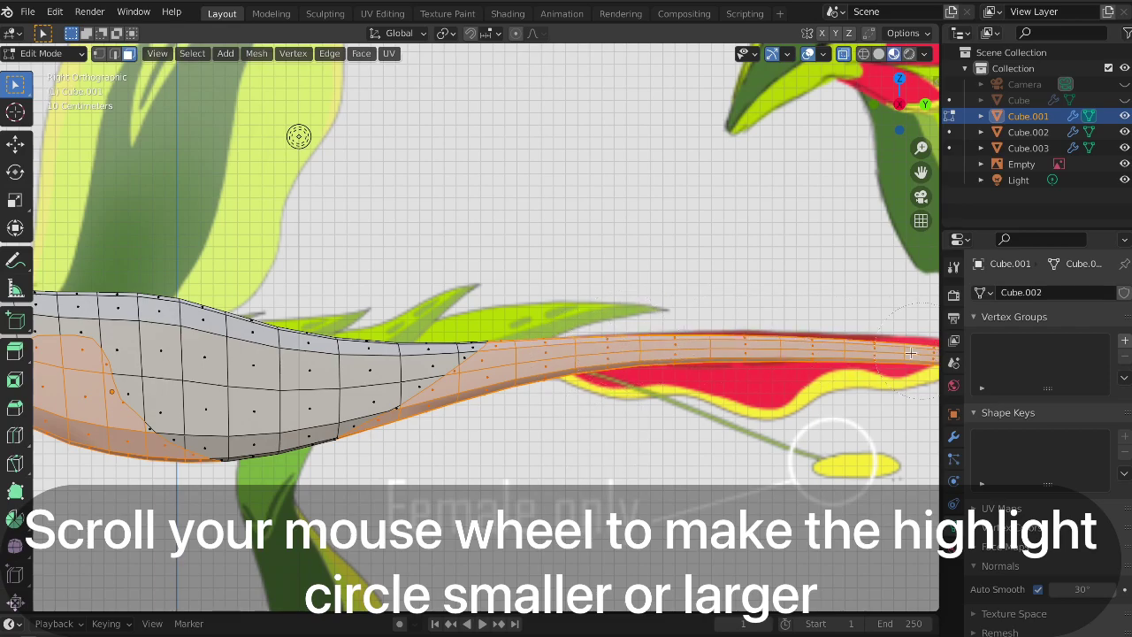
middle_click_drag(911, 352, 714, 366, "shift")
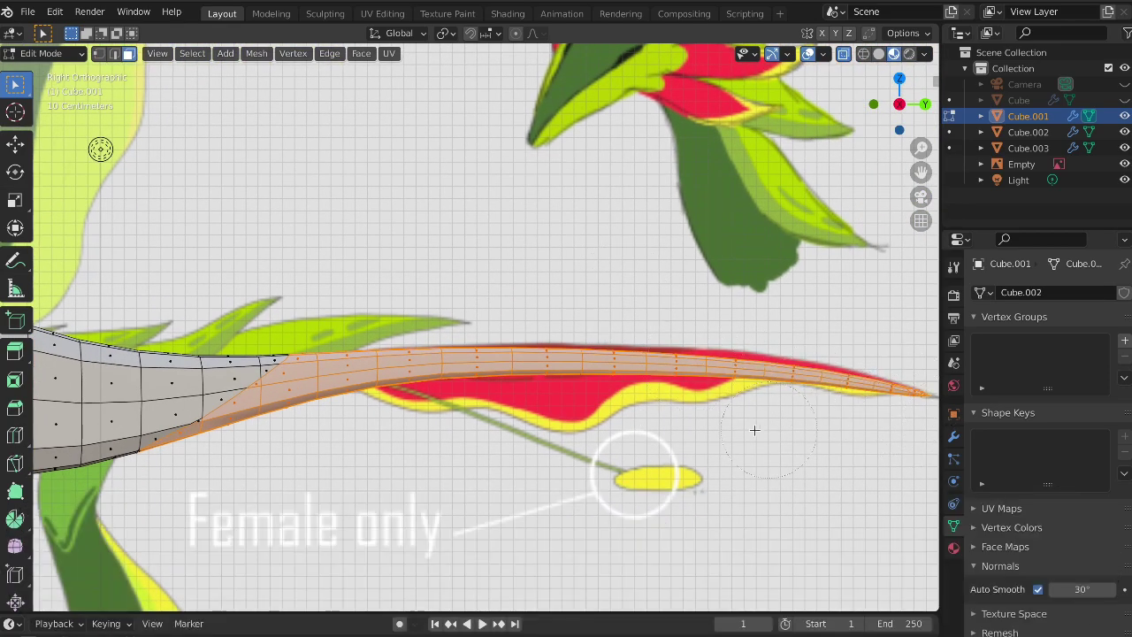
key("Escape")
scroll(752, 430, "down", 4)
scroll(895, 428, "up", 2)
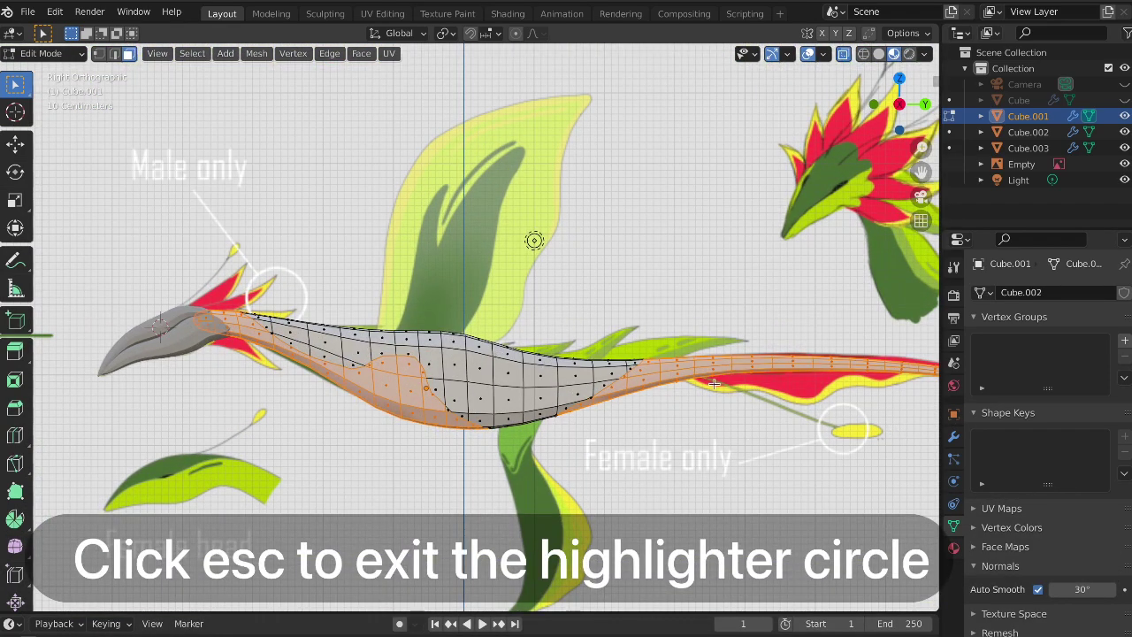
scroll(321, 323, "up", 1)
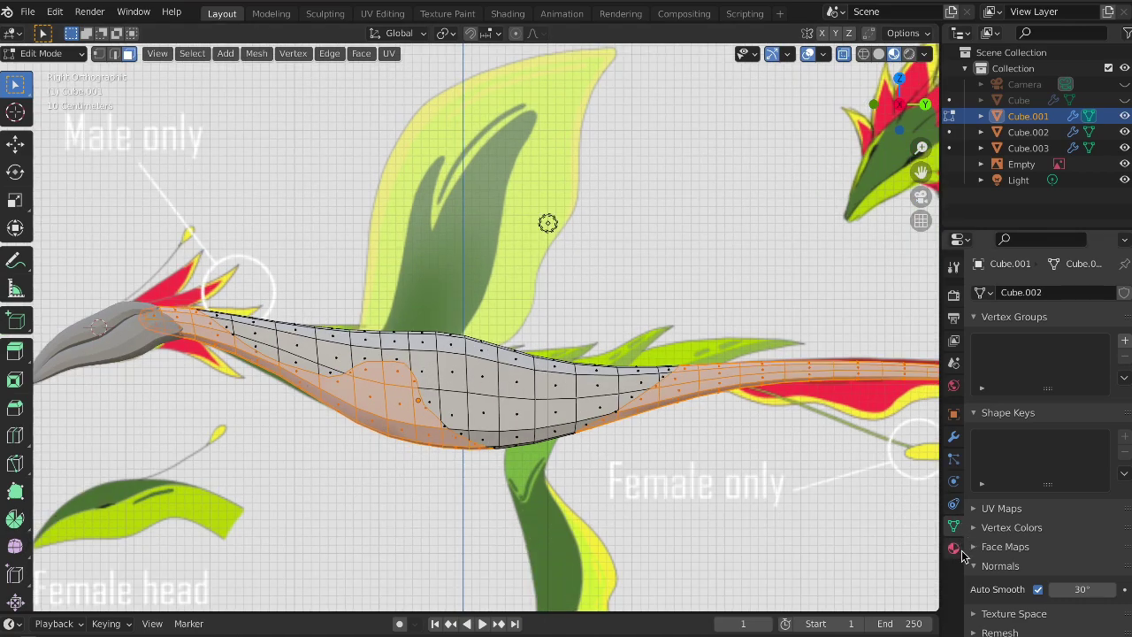
Add a material slot to the body holding a new Toon BSDF material
left_click(955, 549)
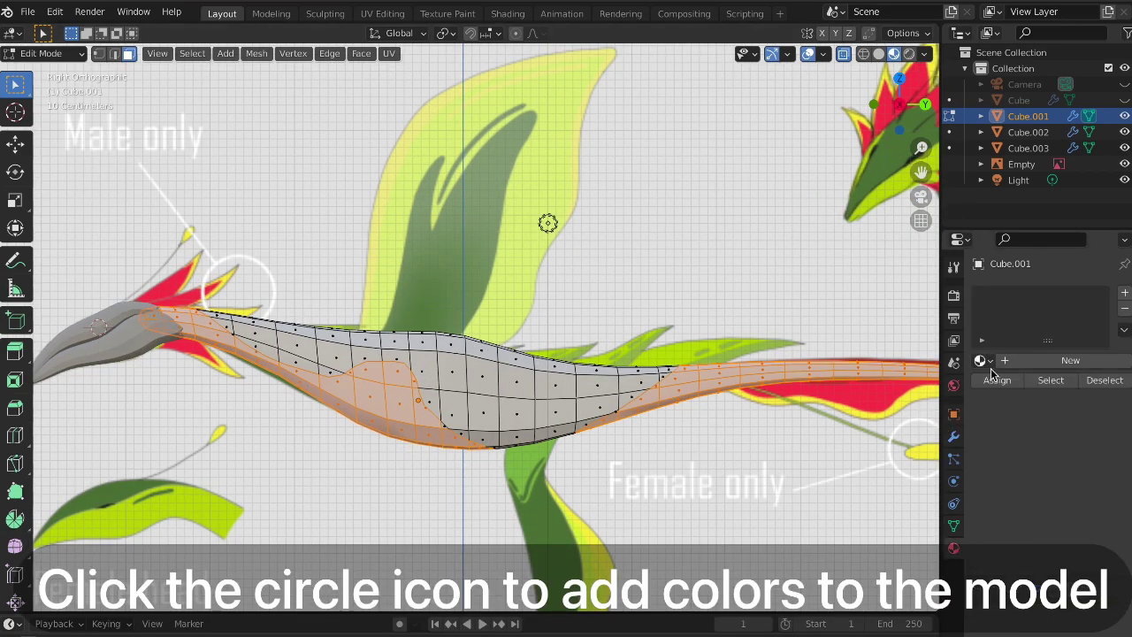
left_click(1123, 295)
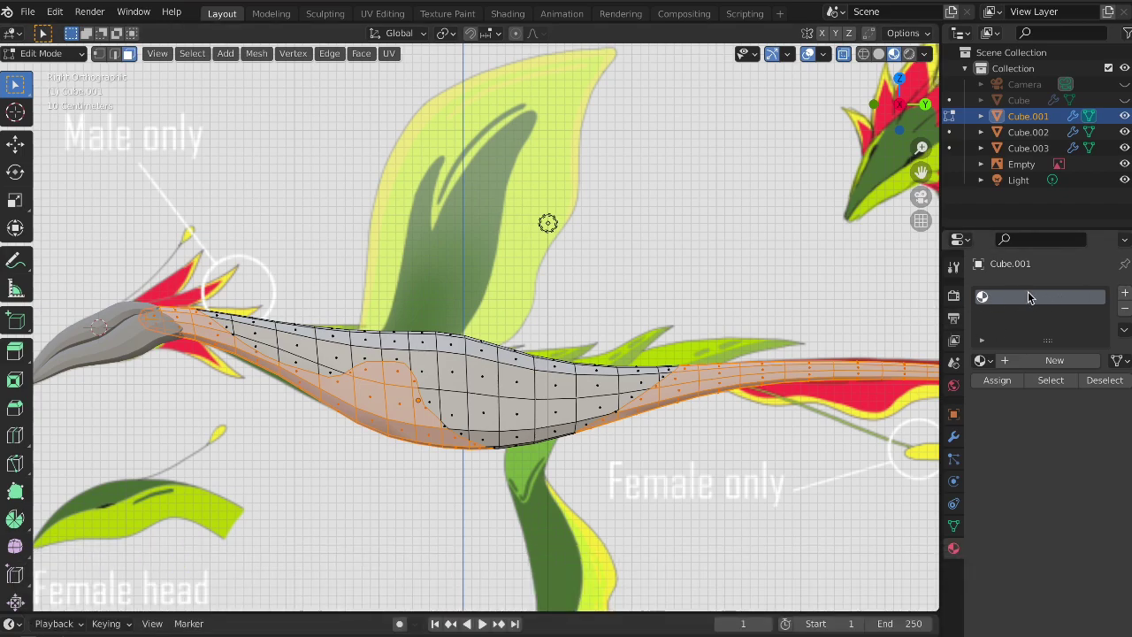
left_click(1036, 360)
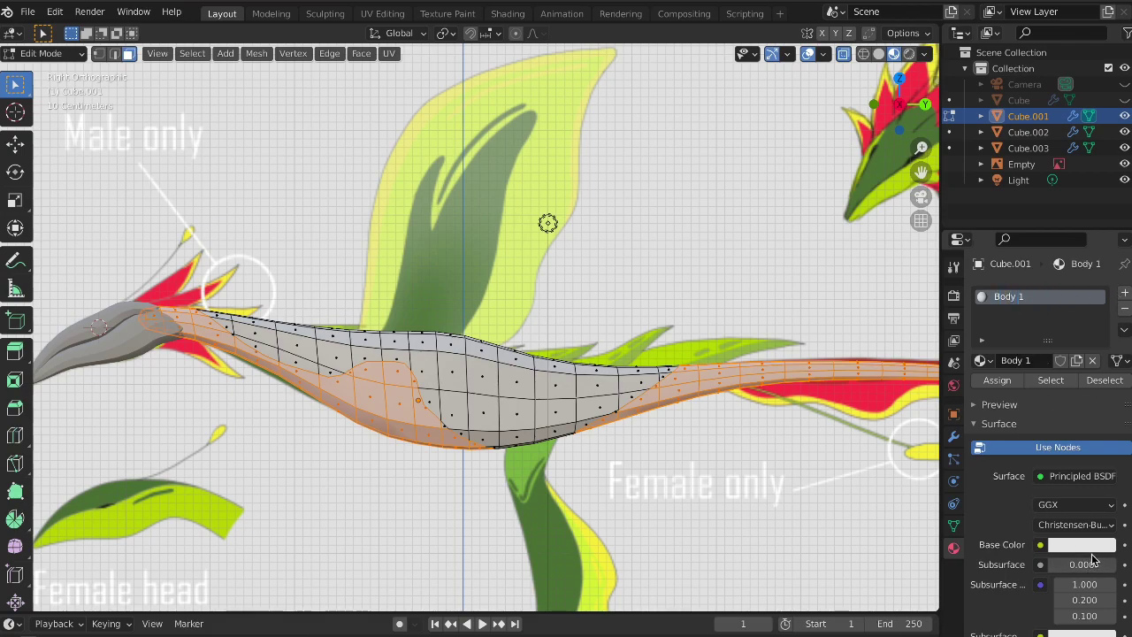
left_click(1082, 476)
left_click(937, 369)
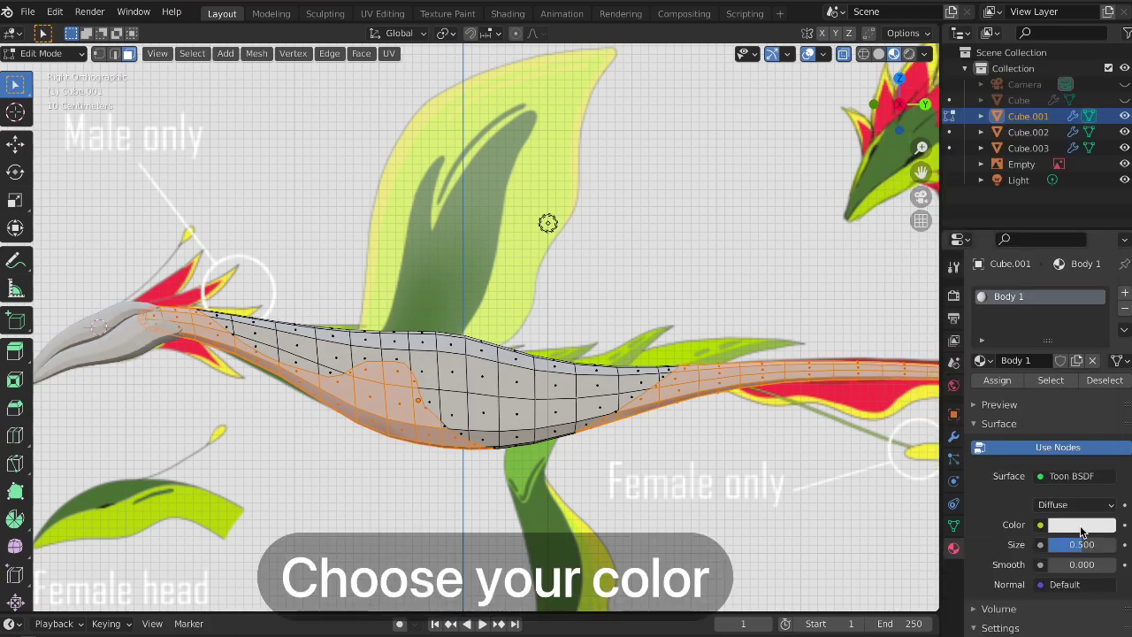
Eyedrop the reference sketch's green into Body 1's colour, then add a second material slot
left_click(1079, 526)
left_click(1079, 526)
left_click(1080, 526)
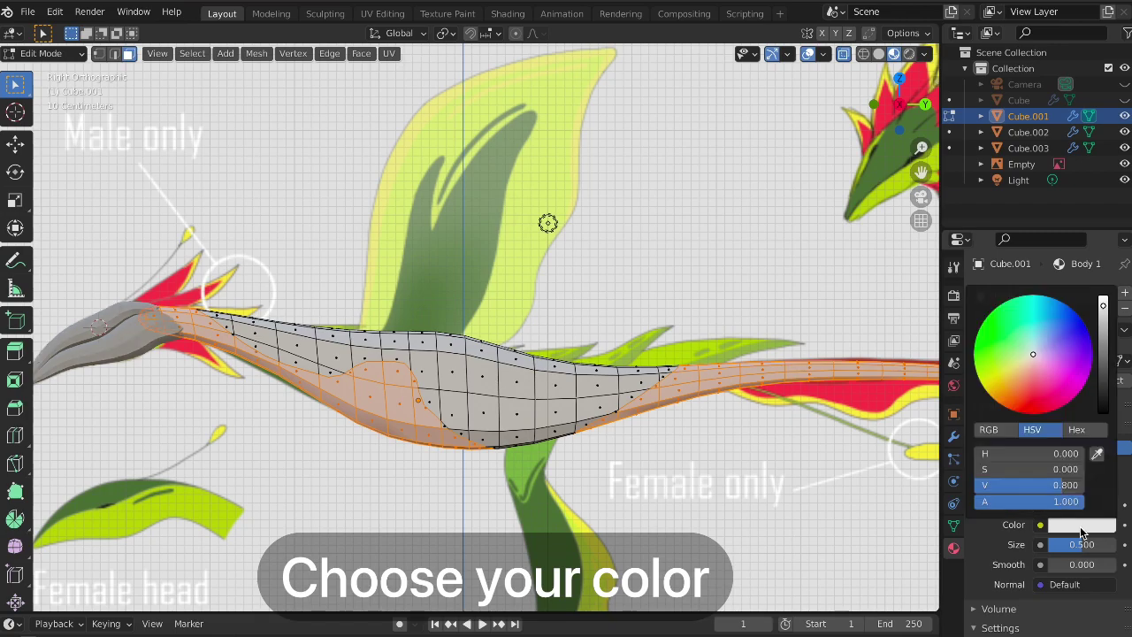
left_click(1096, 525)
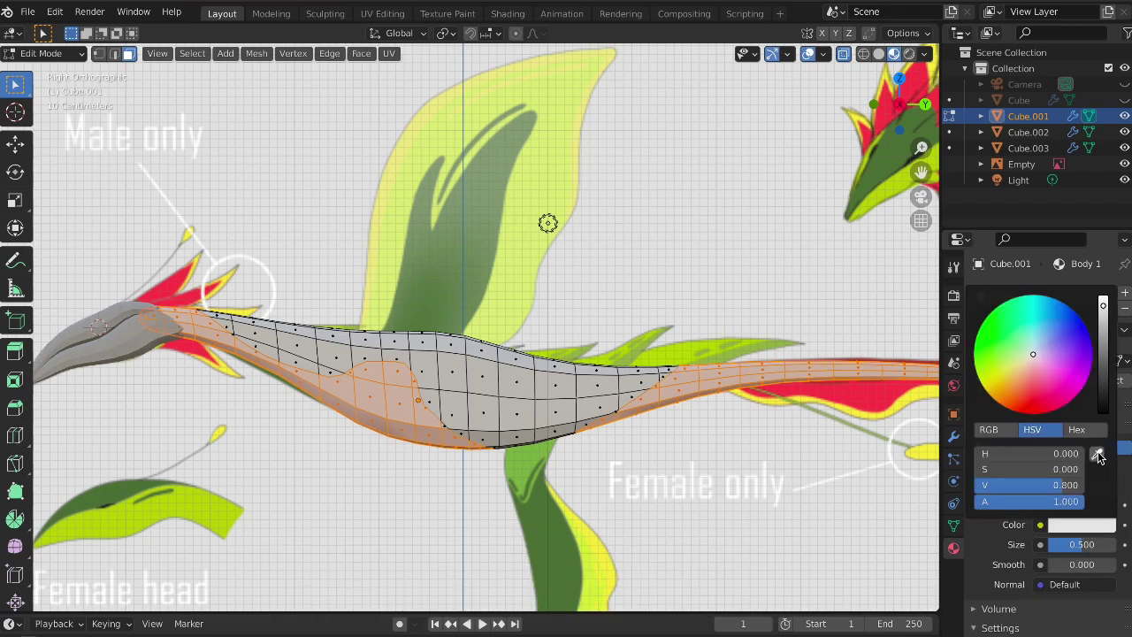
left_click(1096, 453)
left_click(534, 452)
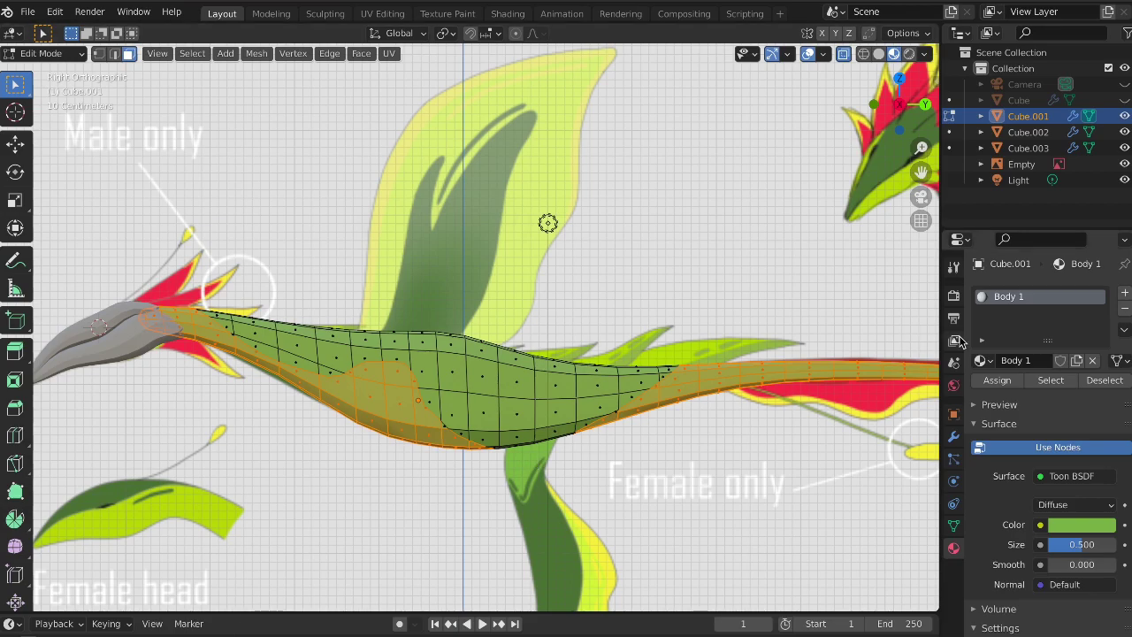
left_click(1125, 296)
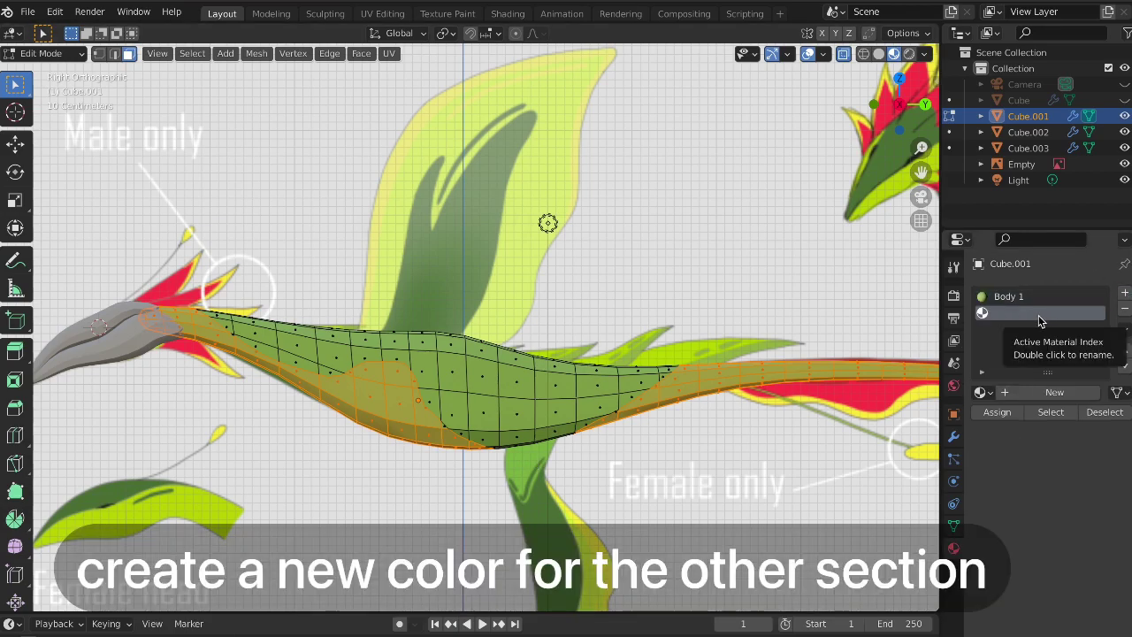
Create a 'Body 2' Toon BSDF material coloured with the reference's darker green
left_click(1040, 390)
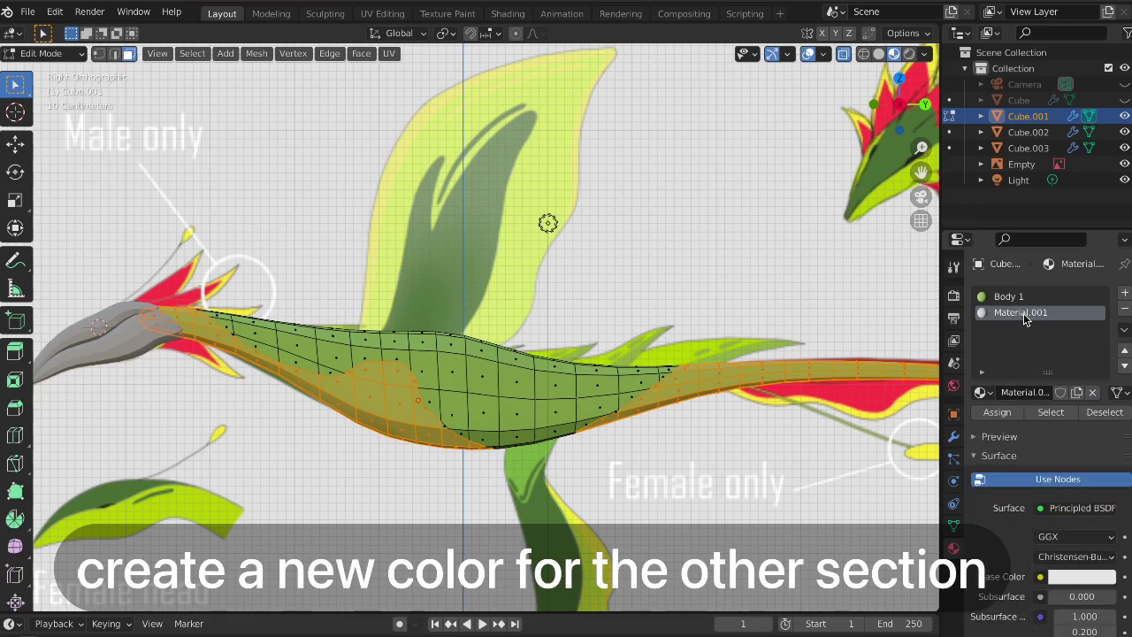
type("Body 2")
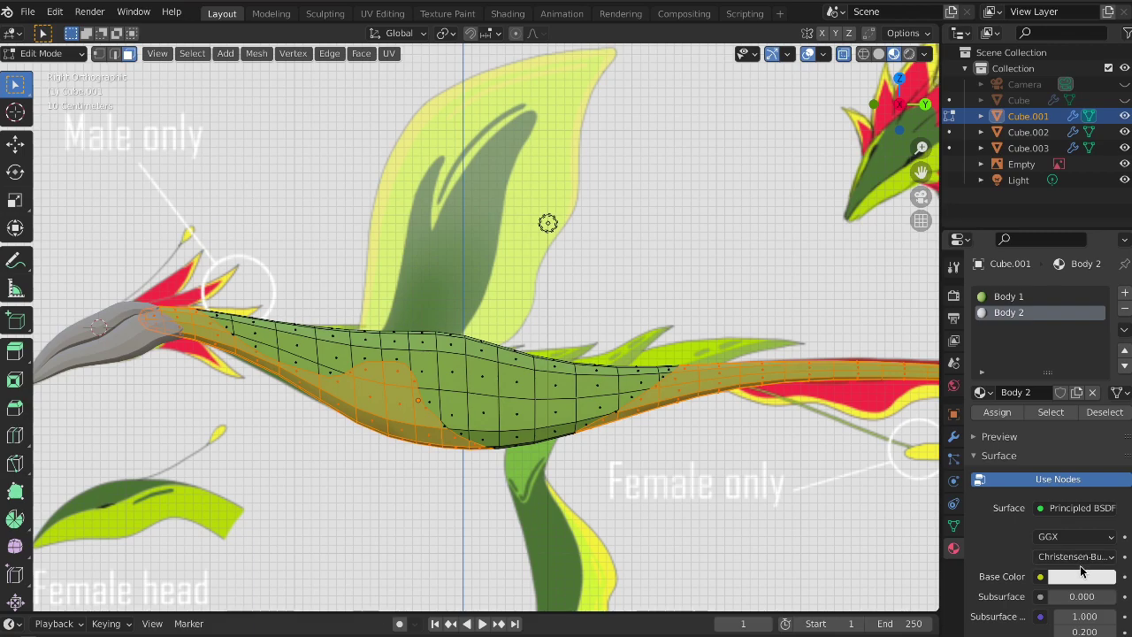
left_click(1079, 509)
left_click(948, 402)
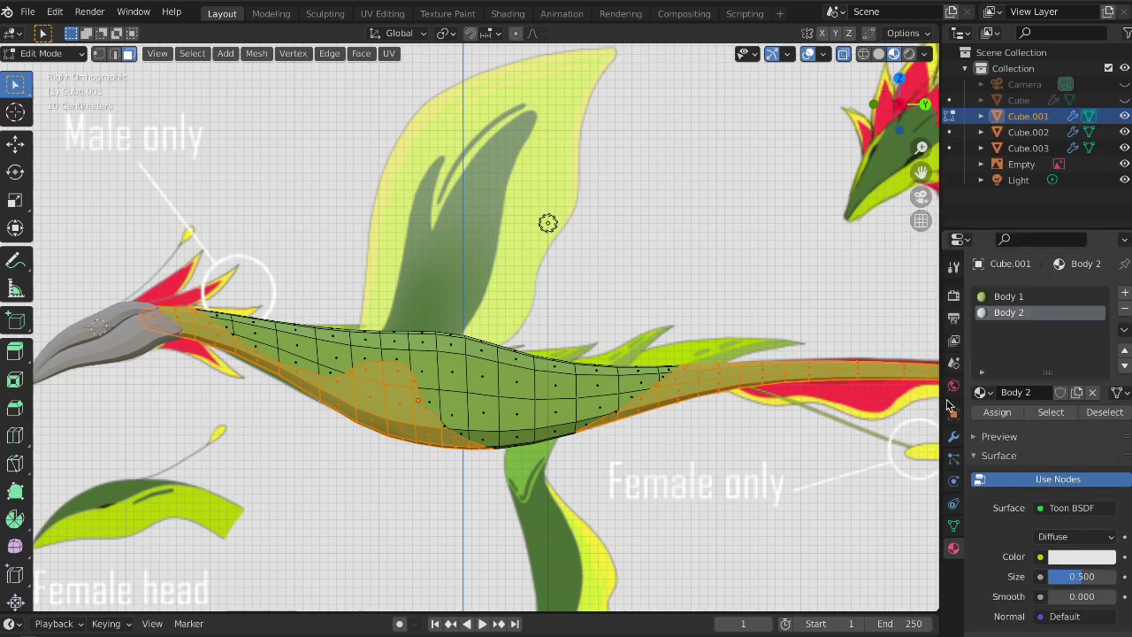
left_click(1095, 559)
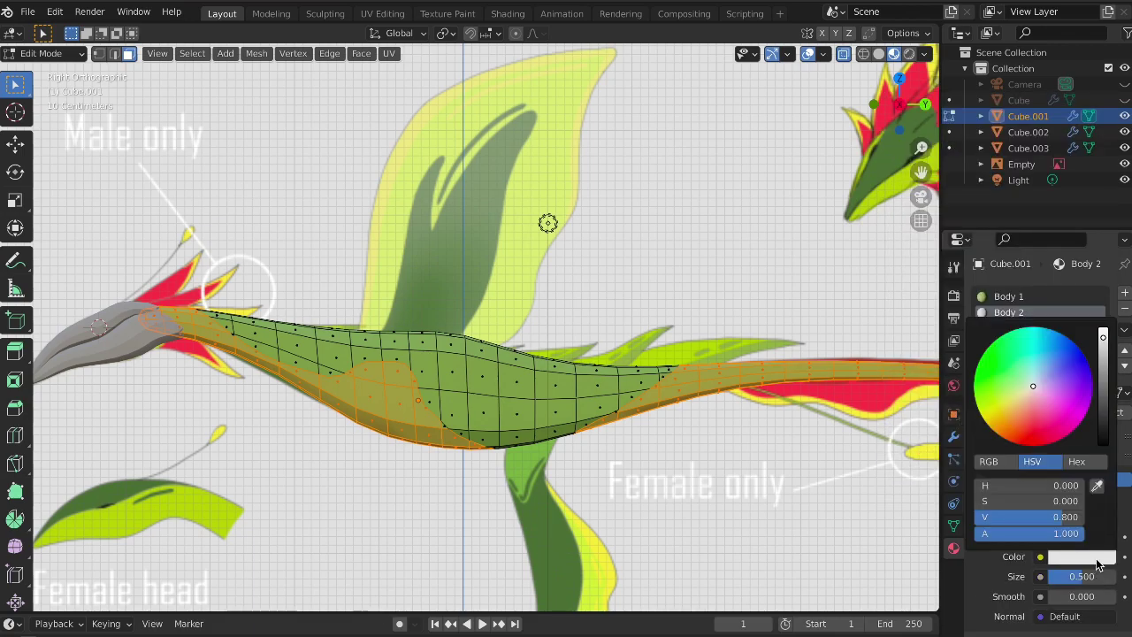
left_click(1097, 485)
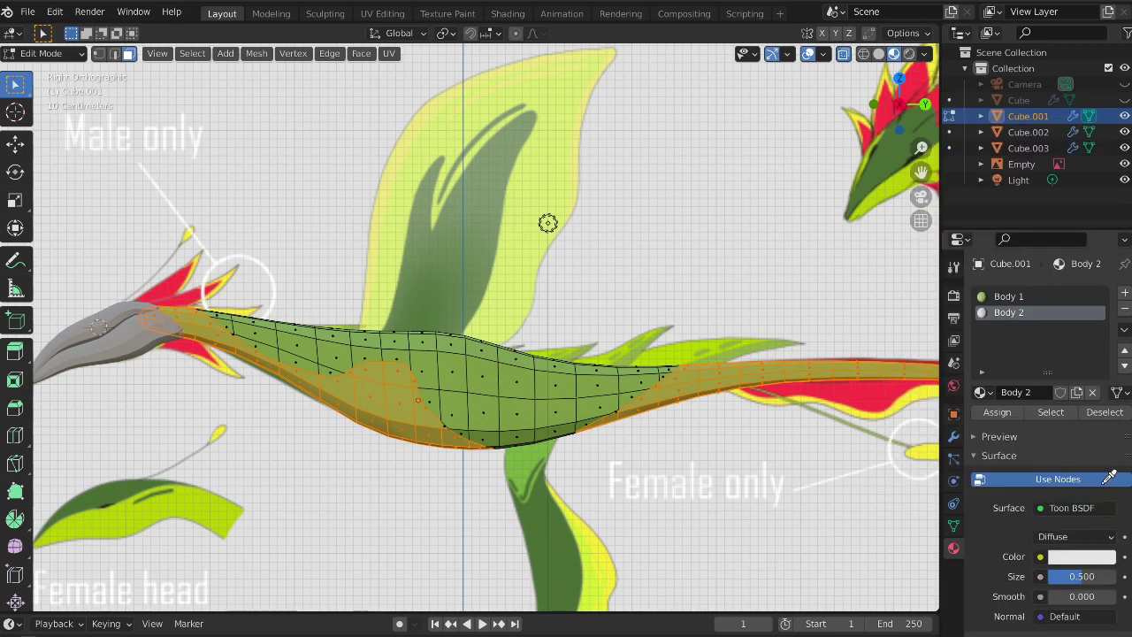
left_click(548, 514)
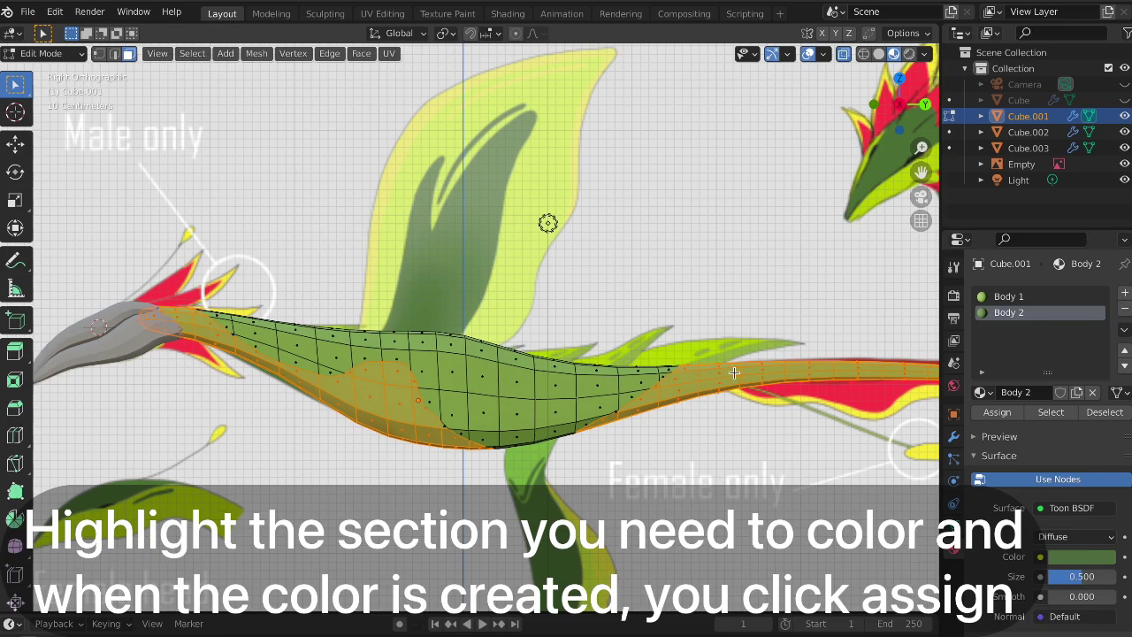
Assign Body 2 to the selected belly and tail faces, then leave Edit Mode
left_click(996, 412)
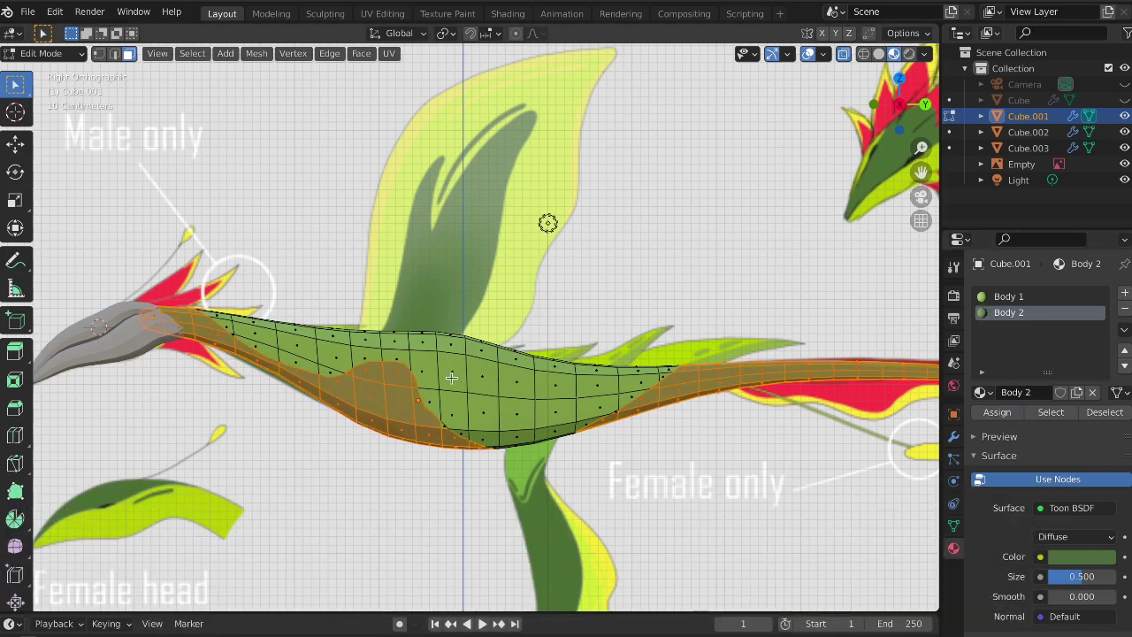
key("Tab")
key("Tab")
scroll(425, 376, "up", 5)
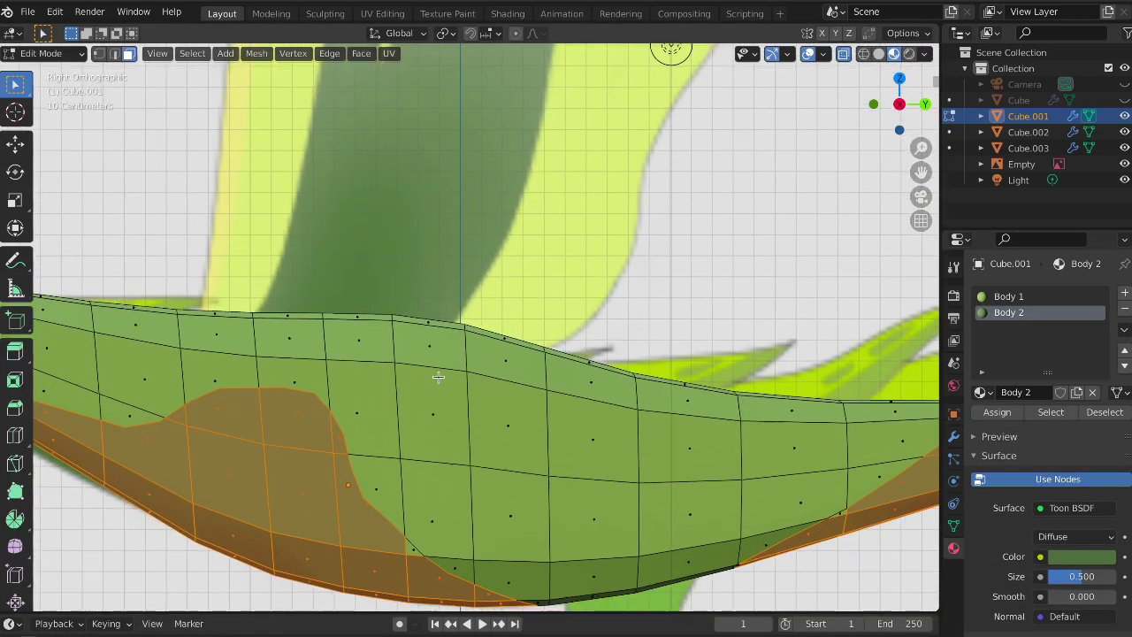
scroll(432, 425, "up", 4)
key("Tab")
key("Tab")
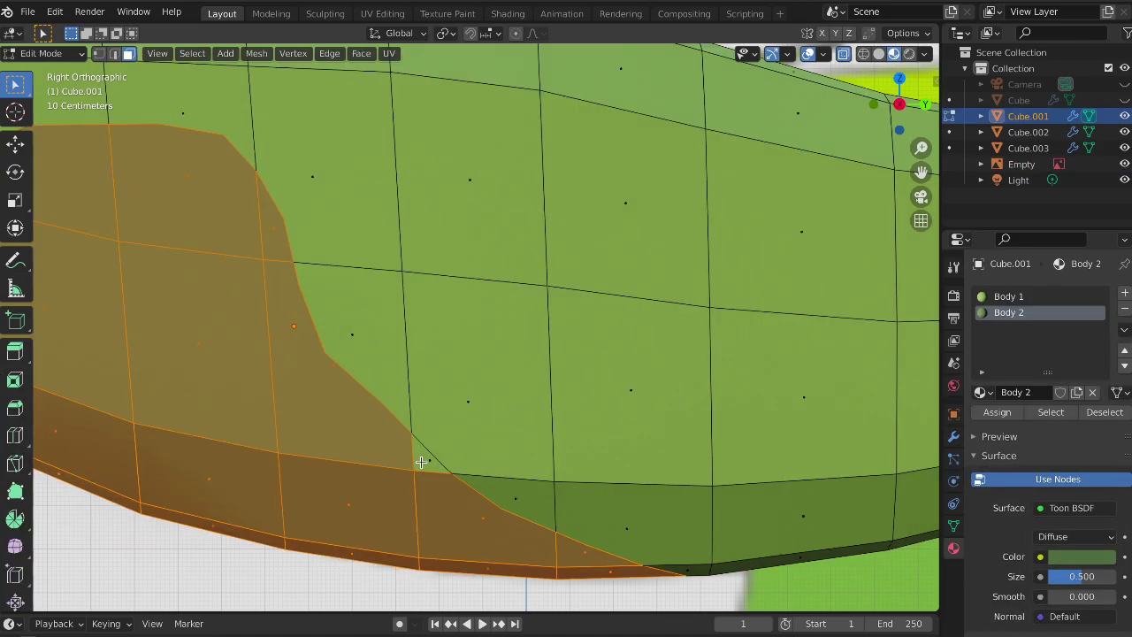
left_click(423, 462)
scroll(453, 473, "down", 9)
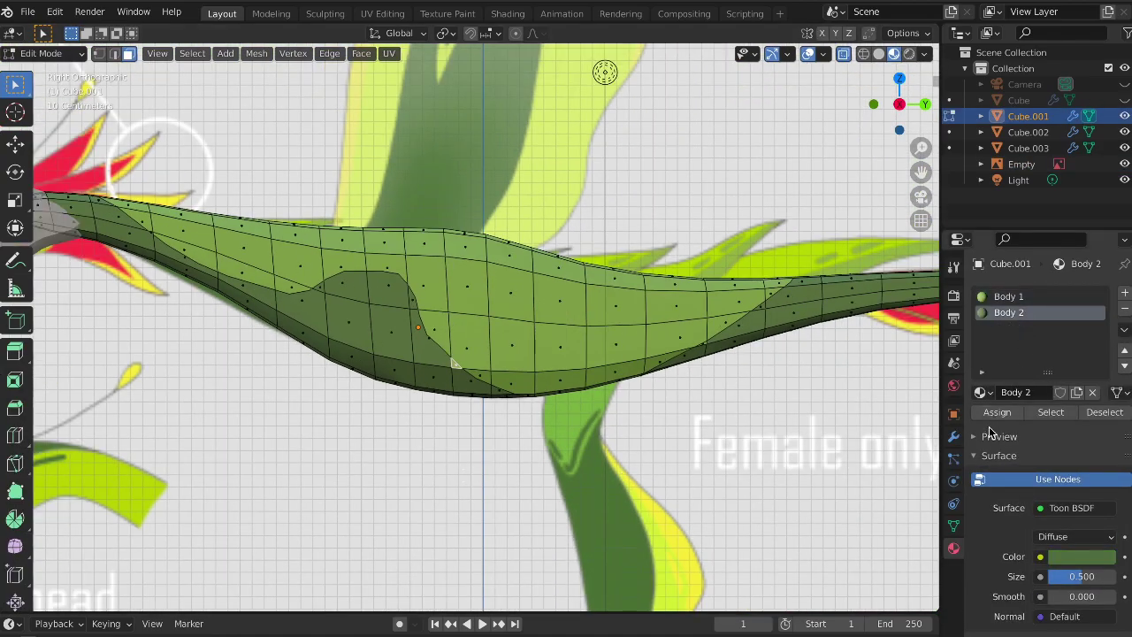
key("Tab")
Give Cube.002 the Body 1 material and Cube.003 the Body 2 material, then orbit to check
scroll(357, 303, "up", 3)
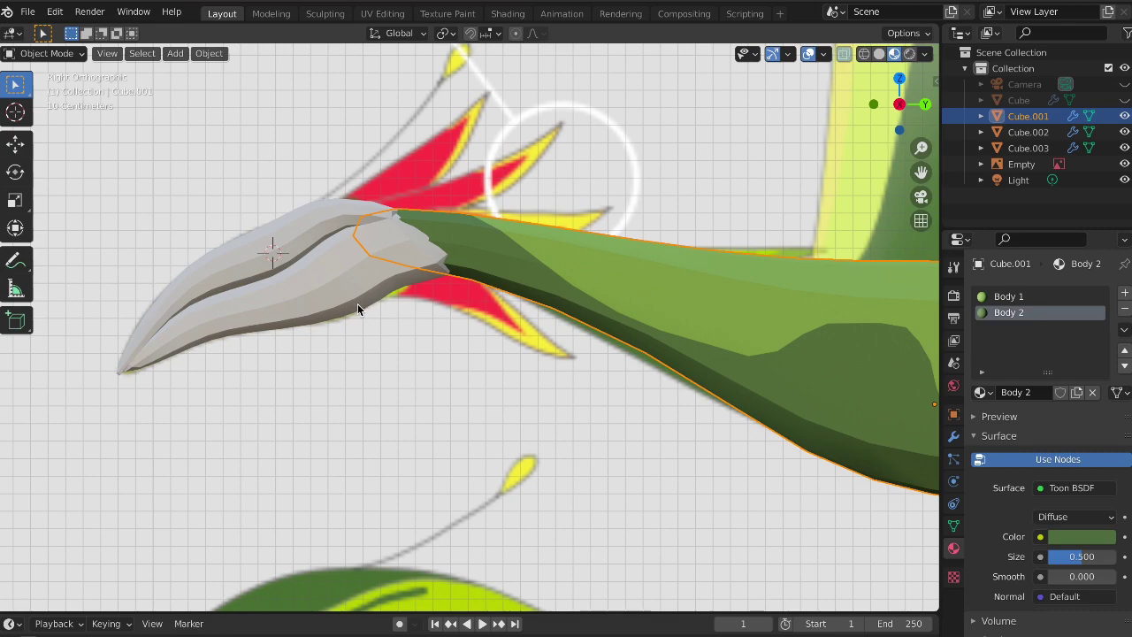
left_click(350, 296)
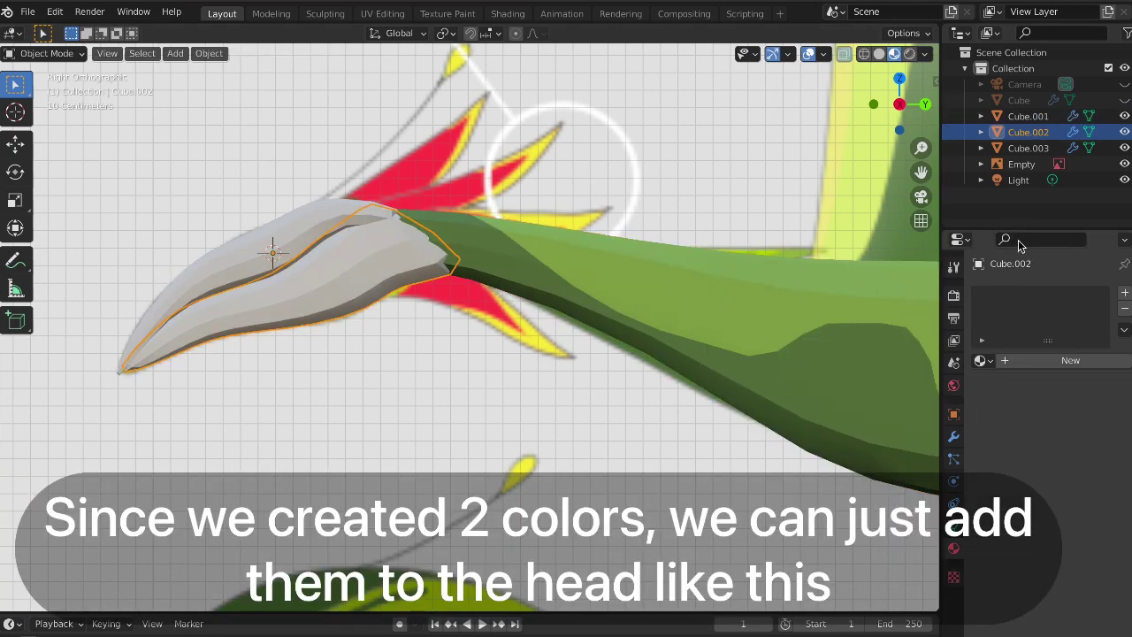
left_click(980, 359)
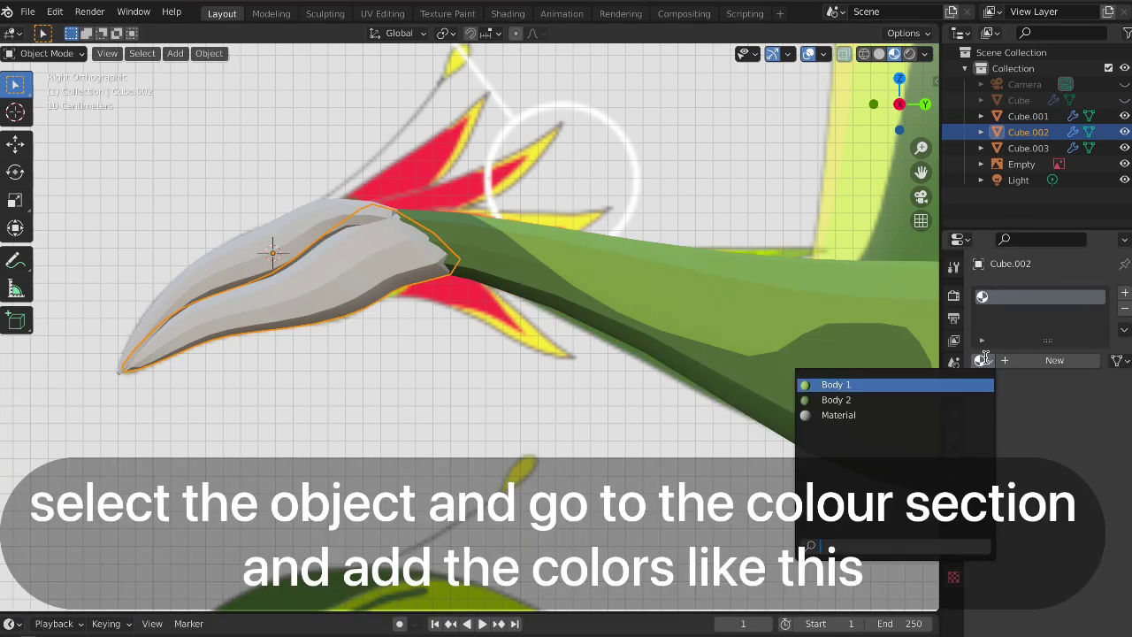
left_click(876, 384)
left_click(317, 229)
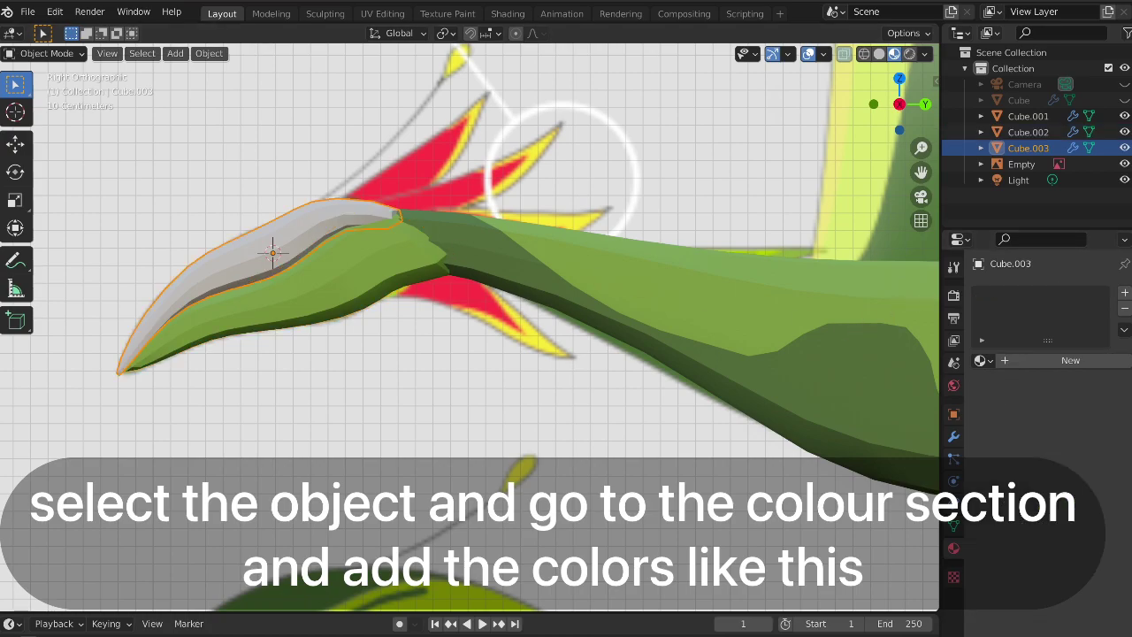
left_click(980, 360)
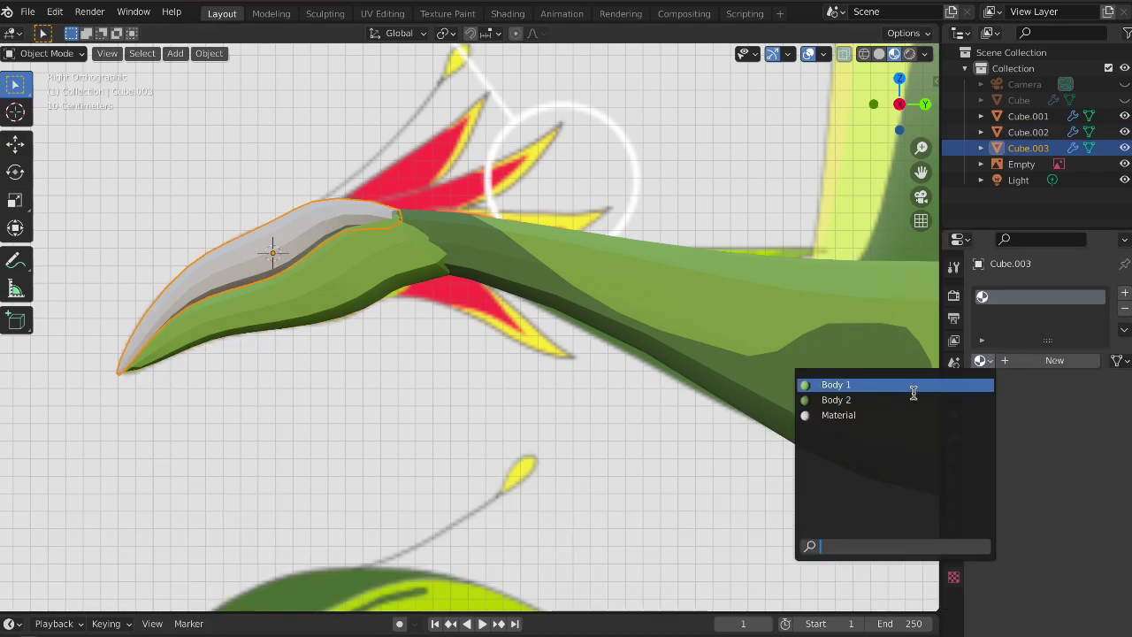
left_click(913, 400)
key("Tab")
key("Tab")
scroll(628, 413, "up", 5)
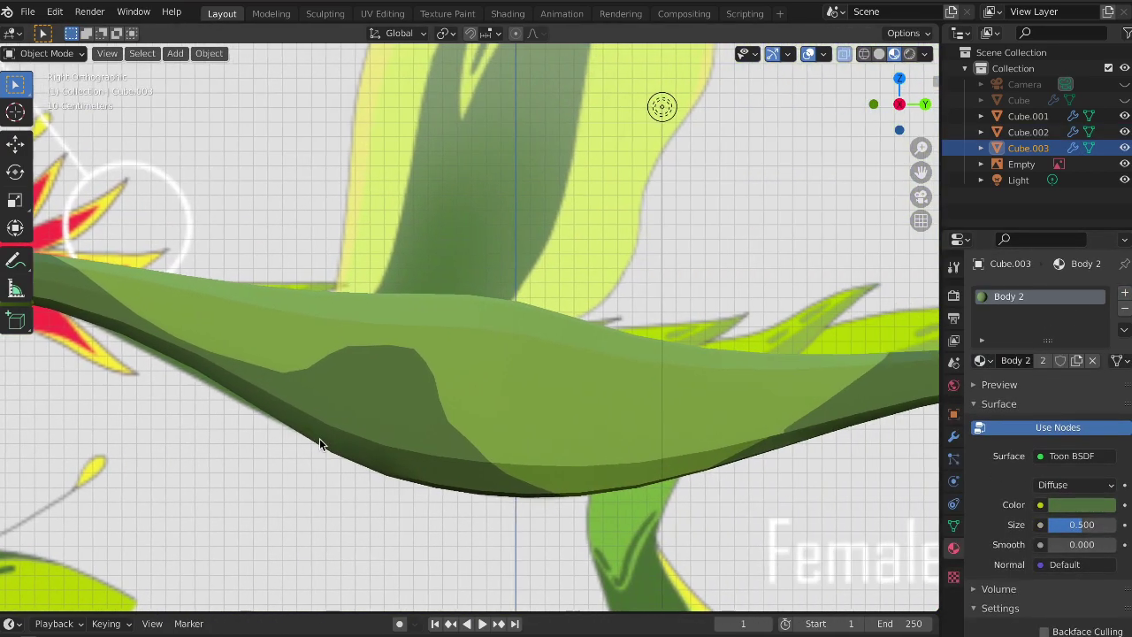
scroll(246, 424, "down", 5)
mouse_move(239, 400)
middle_mouse_down()
mouse_move(536, 491)
mouse_move(611, 429)
mouse_move(530, 389)
mouse_move(345, 385)
mouse_move(319, 438)
mouse_move(522, 469)
mouse_move(601, 444)
mouse_move(596, 422)
mouse_move(266, 427)
middle_mouse_up()
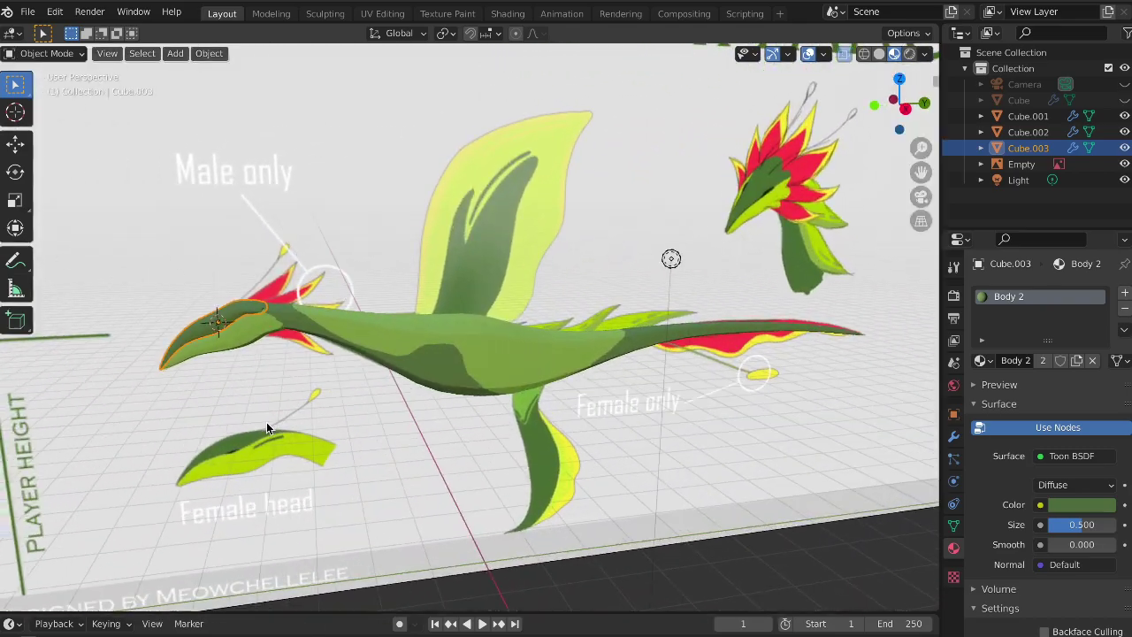
From the right side view, add a new material to leg Cube.005 and orbit to inspect
key("grave")
left_click(619, 463)
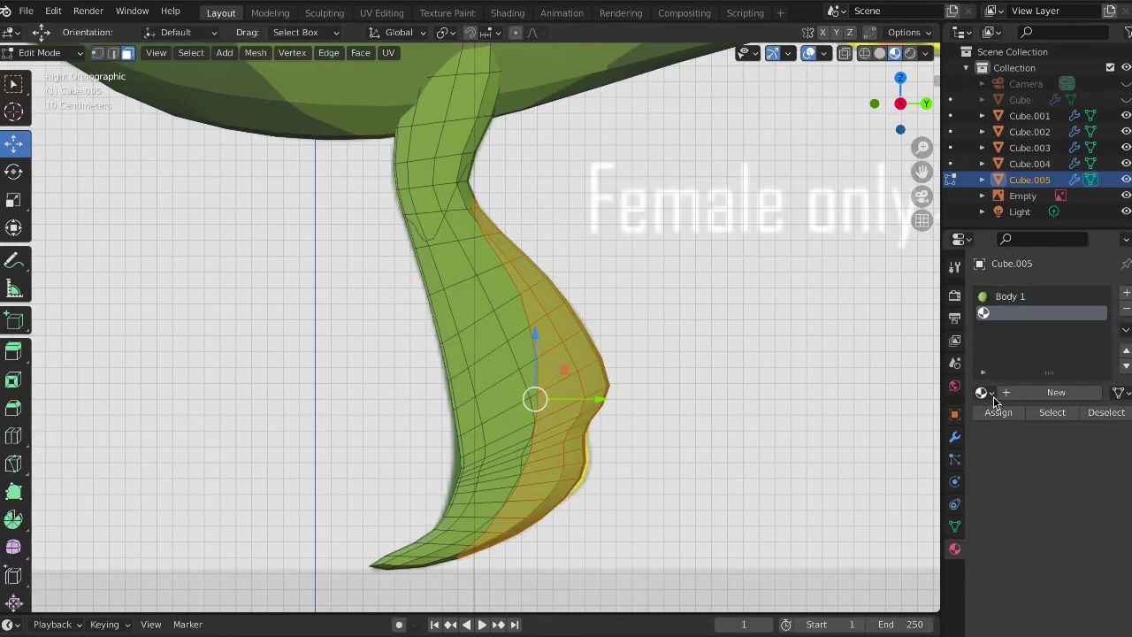
left_click(1001, 394)
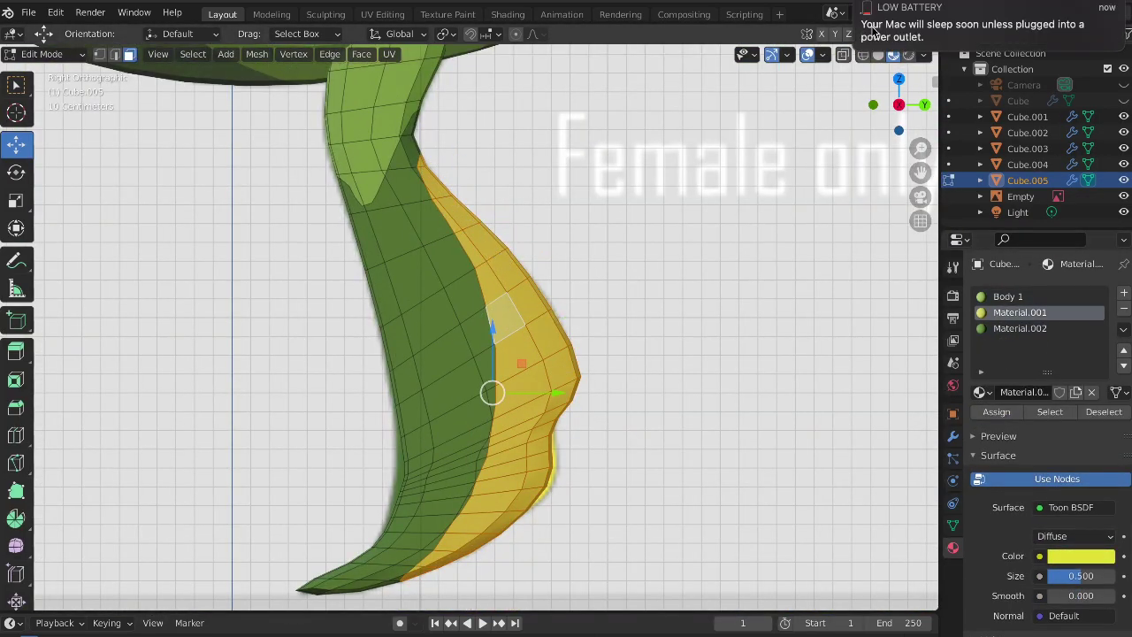
mouse_move(528, 518)
middle_mouse_down()
mouse_move(399, 462)
mouse_move(545, 386)
mouse_move(502, 358)
middle_mouse_up()
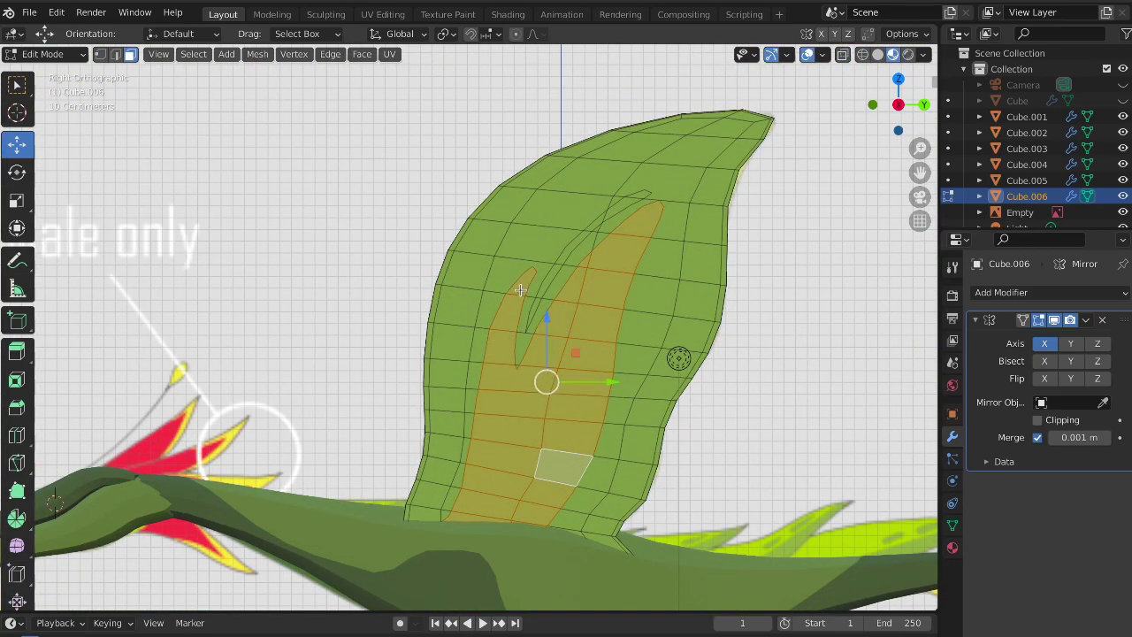
Show the wing's material settings
left_click(951, 547)
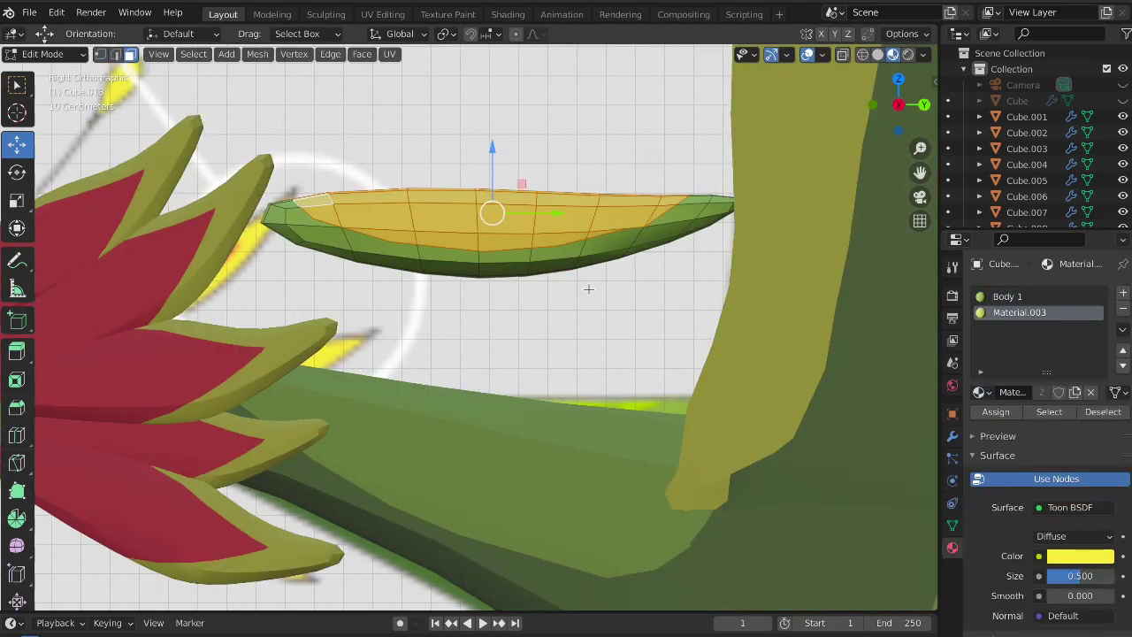
Change the viewport shading and orbit to view the coloured creature in perspective
key("z")
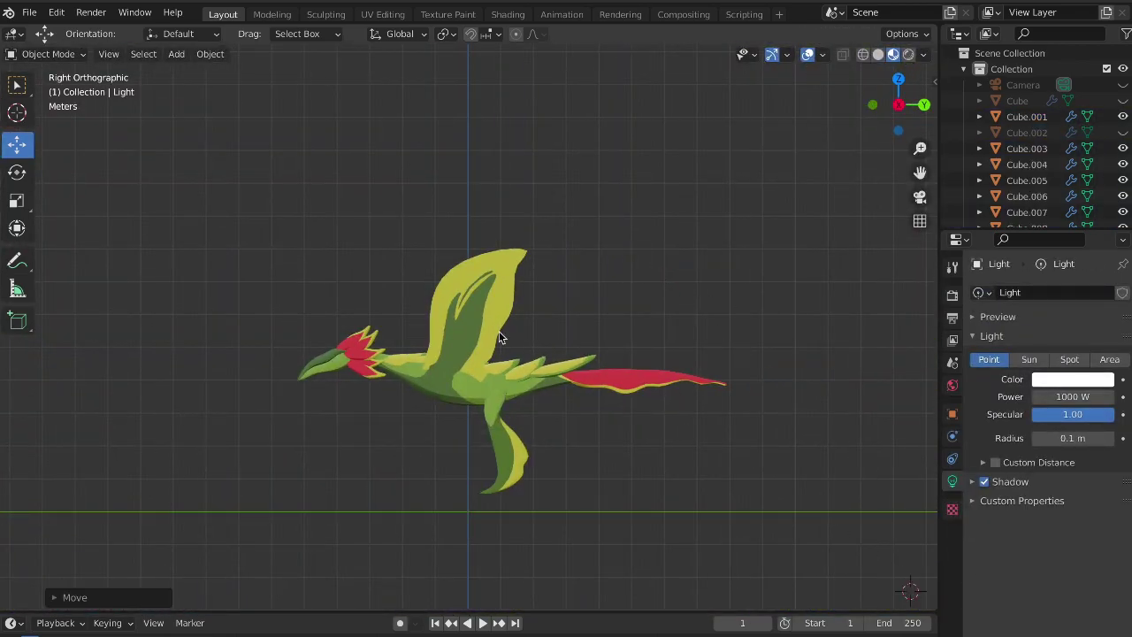
mouse_move(499, 331)
middle_mouse_down()
mouse_move(433, 291)
mouse_move(619, 287)
mouse_move(725, 301)
mouse_move(233, 299)
mouse_move(355, 313)
mouse_move(265, 327)
mouse_move(345, 325)
mouse_move(482, 310)
mouse_move(496, 286)
middle_mouse_up()
Snap the view to the right side for the final showcase
key("grave")
left_click(614, 300)
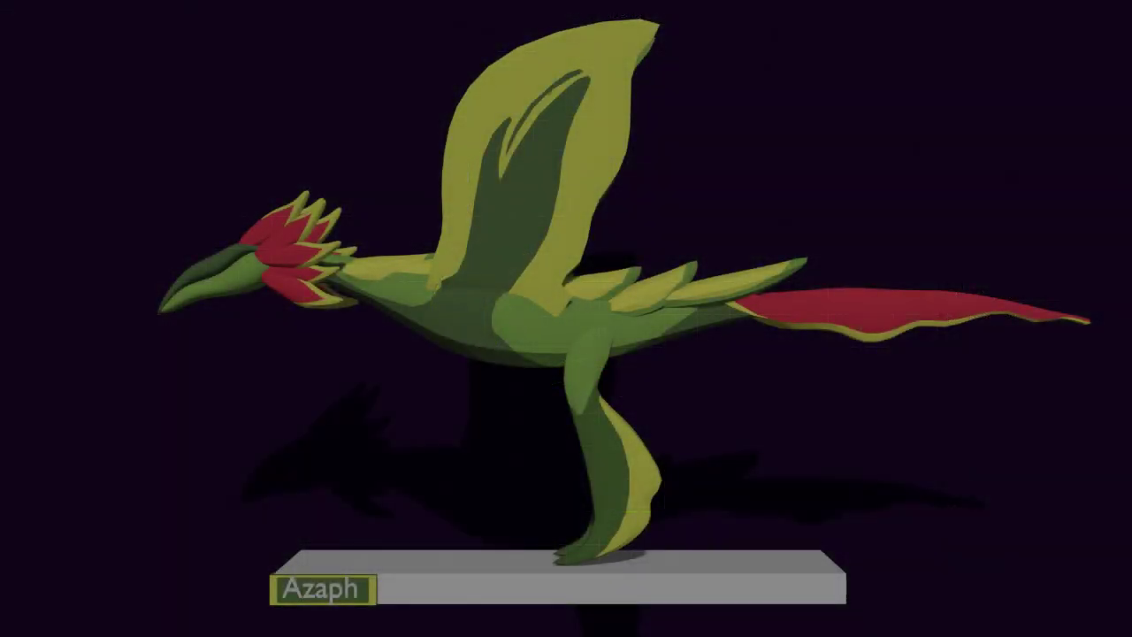